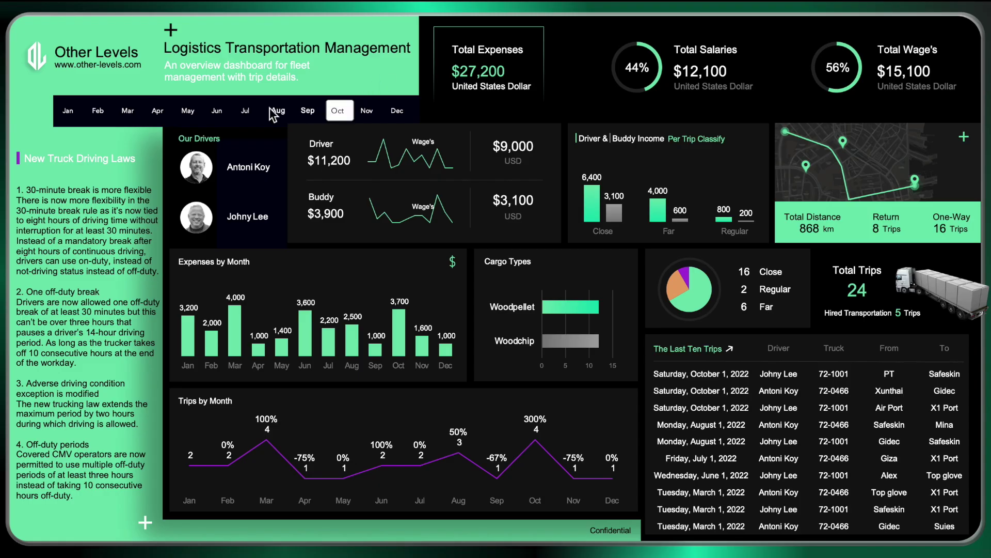
Filter the finished logistics dashboard by the month Jan.
left_click(69, 110)
mouse_move(66, 107)
left_mouse_down()
mouse_move(346, 116)
mouse_move(61, 114)
left_mouse_up()
left_click(61, 115)
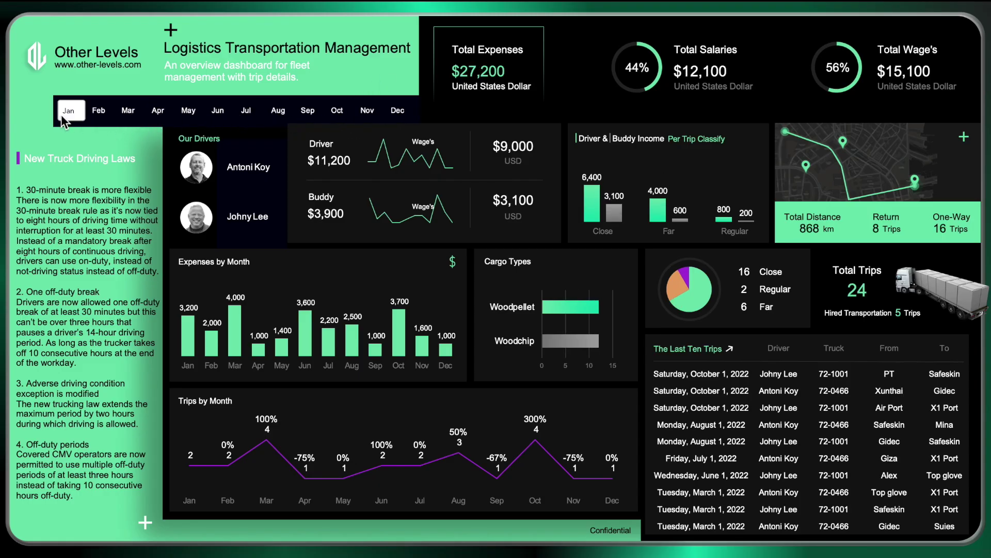
Filter the finished dashboard by each of the two listed drivers and clear the driver filter.
left_click(248, 166)
left_click(258, 216)
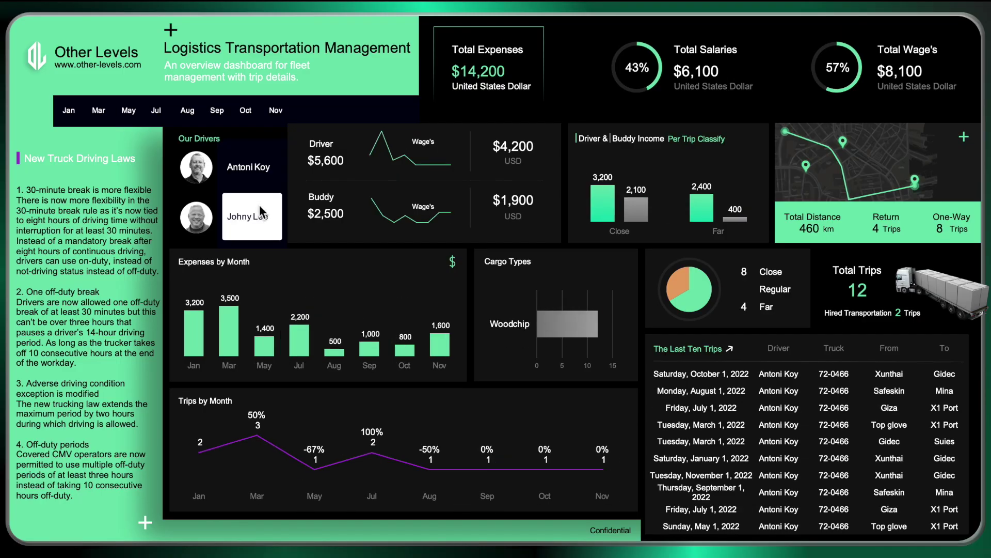
left_click(256, 167)
left_click(255, 165)
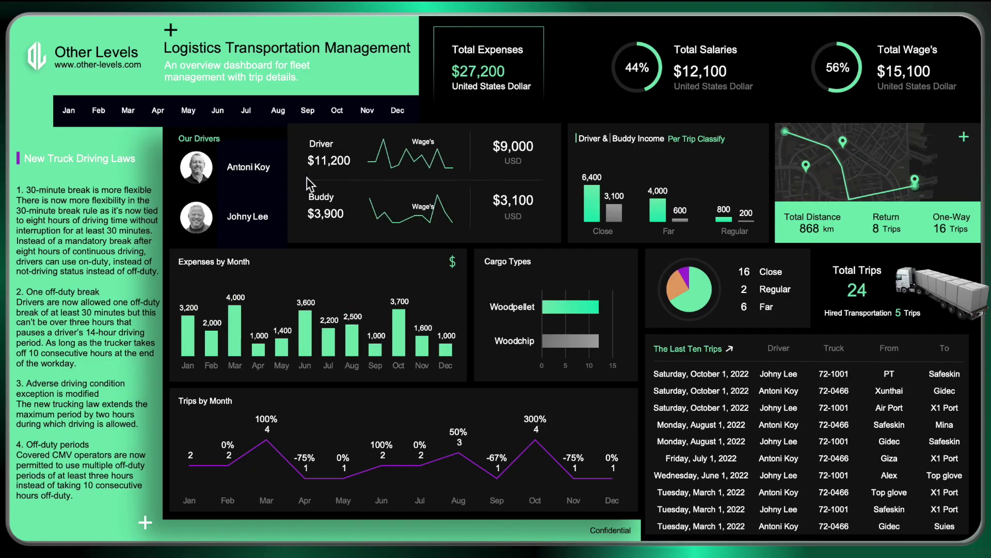
View the full trip records behind The Last Ten Trips and return to the dashboard.
left_click(708, 349)
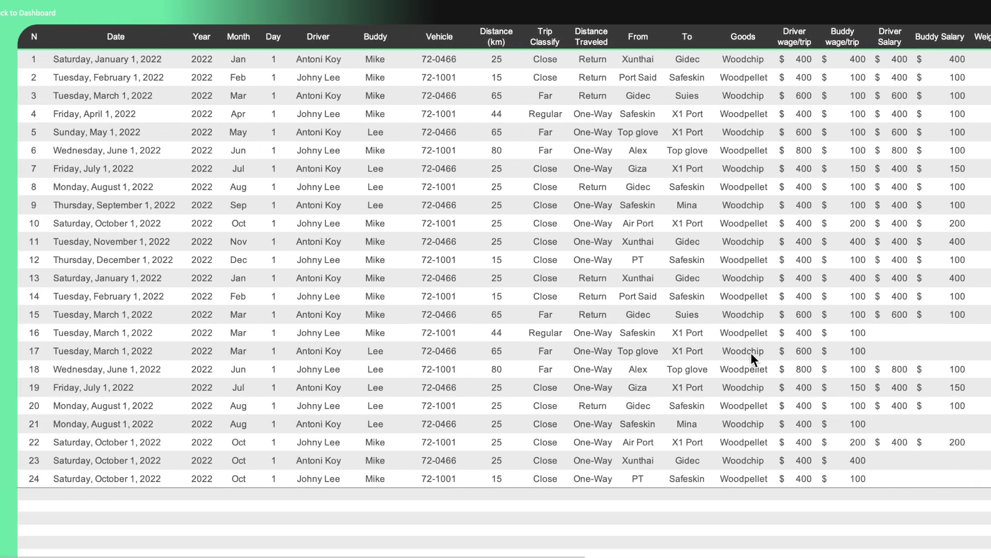
left_click(52, 14)
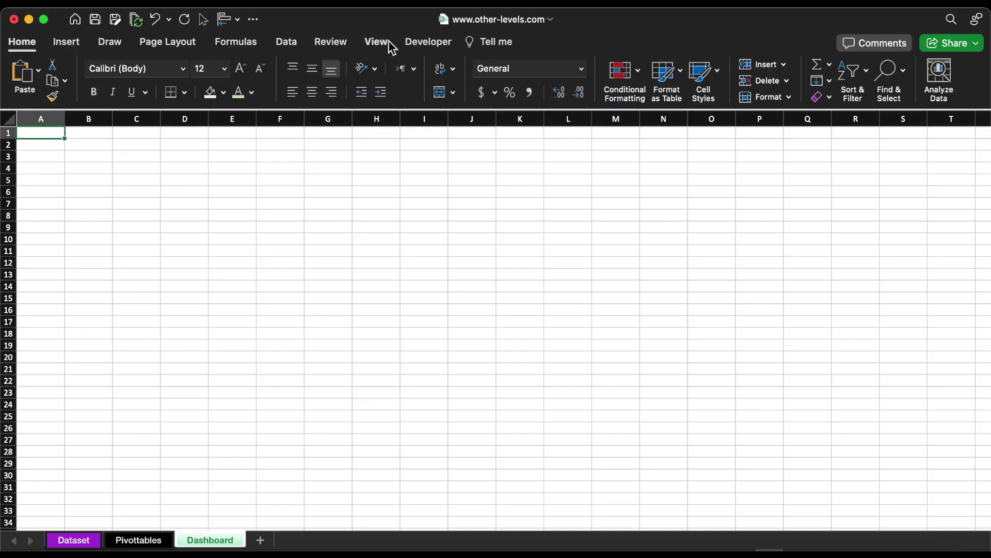
Hide the headings and gridlines on the empty Dashboard sheet.
left_click(389, 44)
left_click(421, 93)
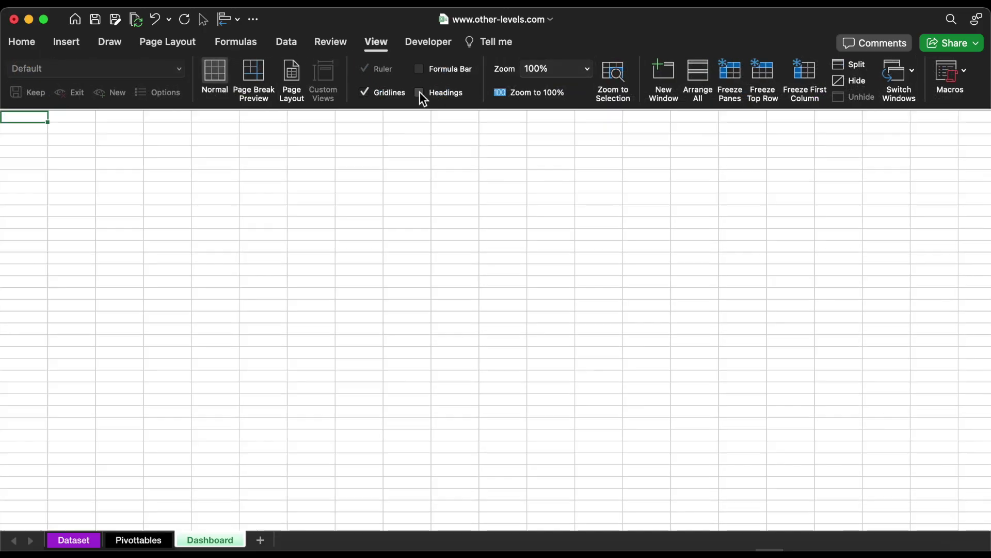
left_click(383, 96)
Fill all cells of the Dashboard sheet with black.
left_click(21, 42)
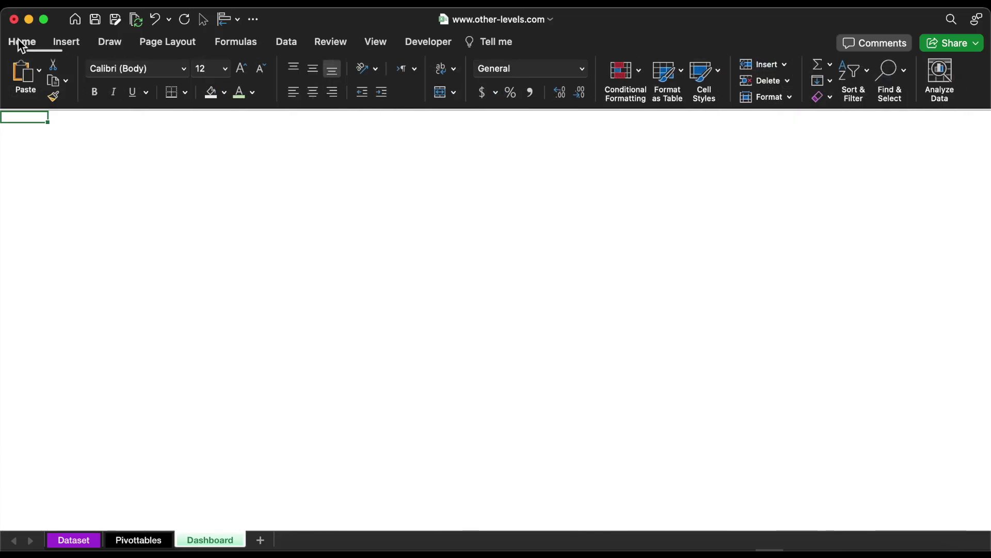
left_click(166, 234)
key("cmd+a")
left_click(223, 93)
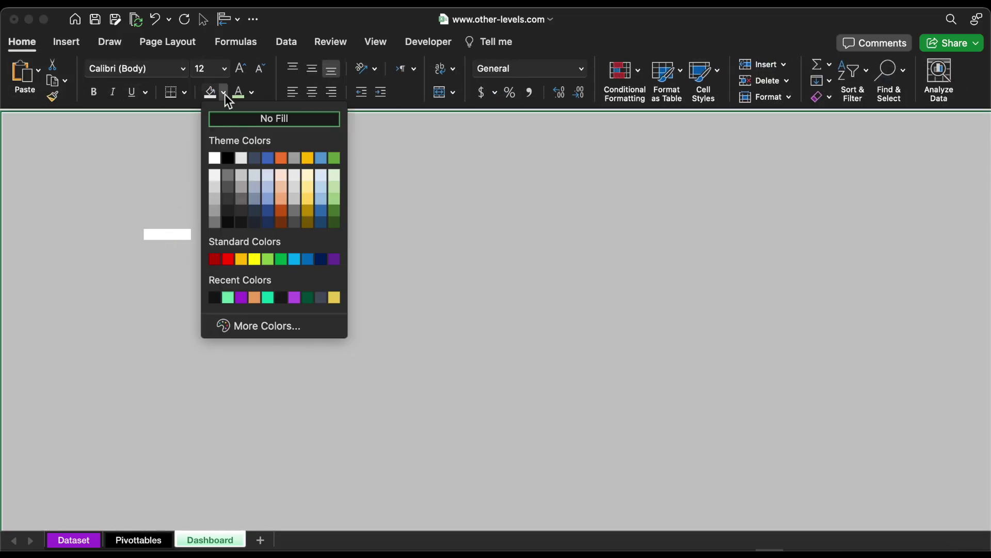
left_click(230, 157)
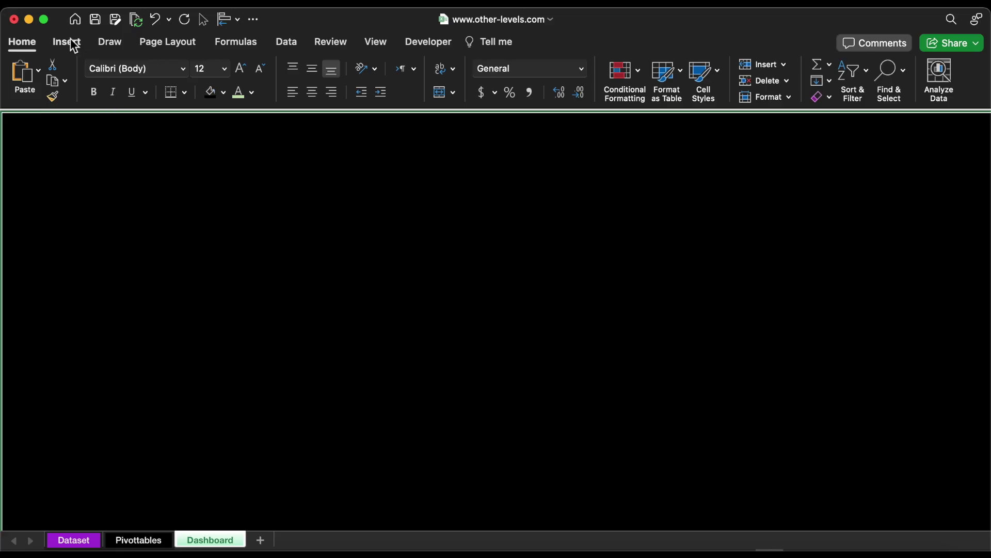
Draw a large rectangle about 4.92" high and 9.11" wide on the black sheet.
left_click(67, 43)
left_click(225, 73)
left_click(171, 118)
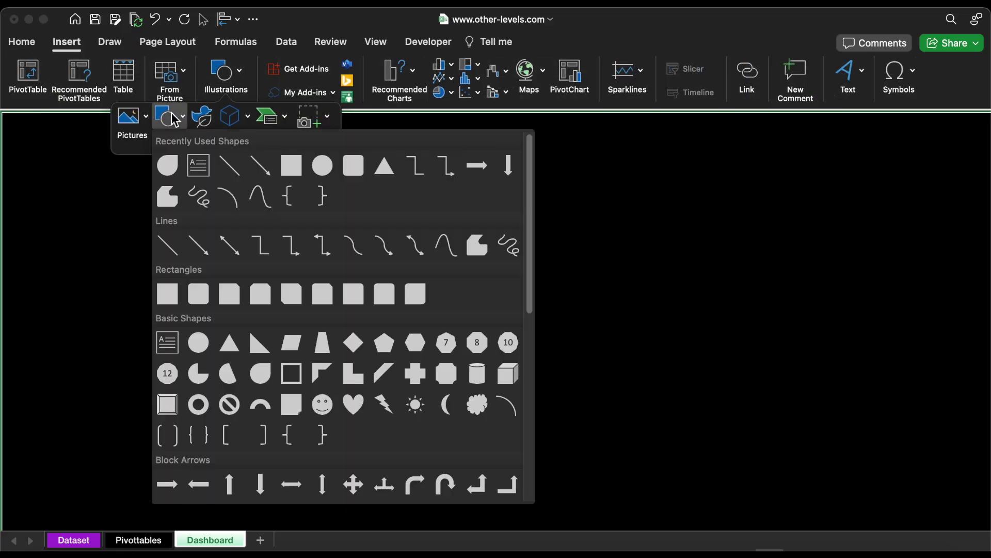
left_click(293, 165)
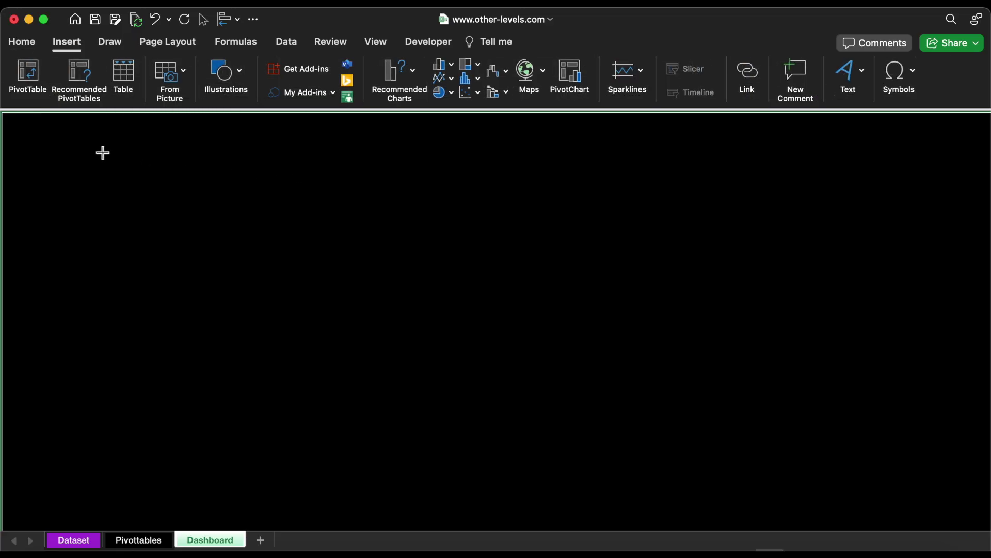
left_click_drag(101, 150, 585, 411)
Format the rectangle with no line and a linear gradient fill.
left_click(959, 97)
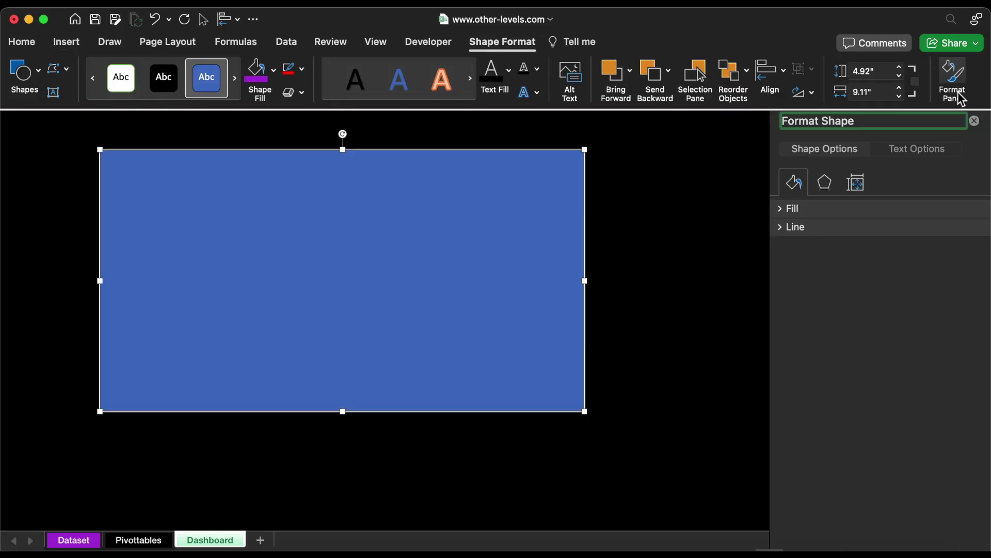
left_click(785, 209)
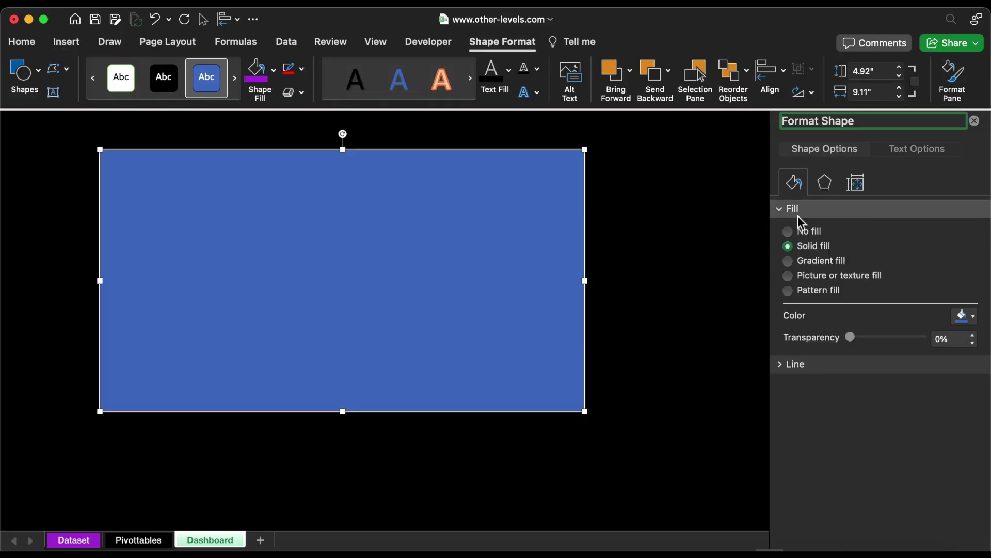
left_click(805, 363)
left_click(815, 385)
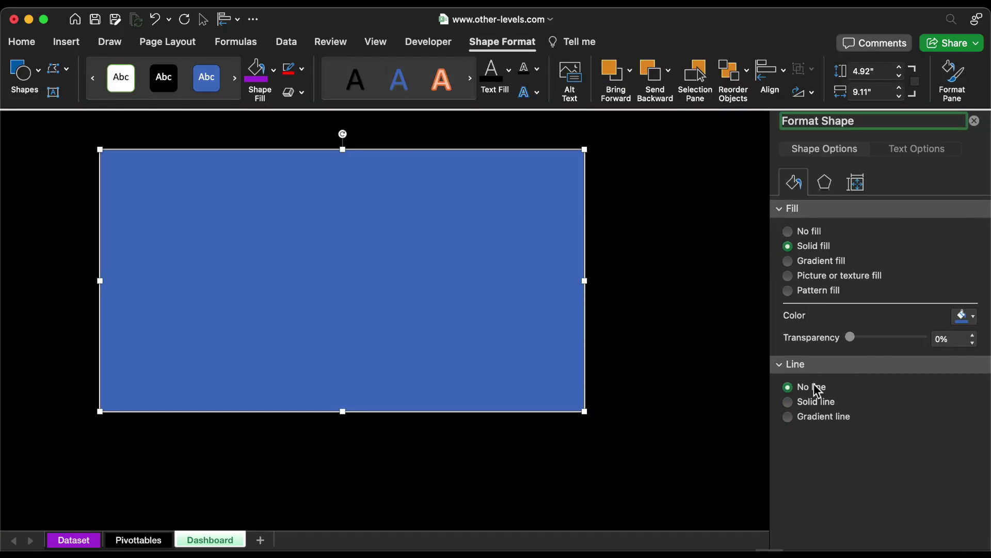
left_click(816, 261)
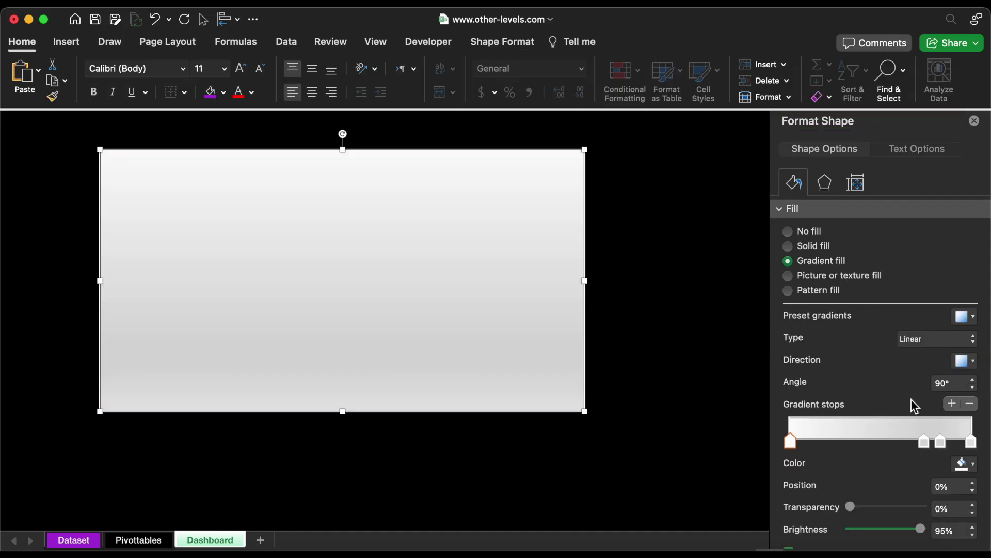
Color the rectangle's first gradient stop black, move the second stop to 33% and color it black too.
left_click(962, 463)
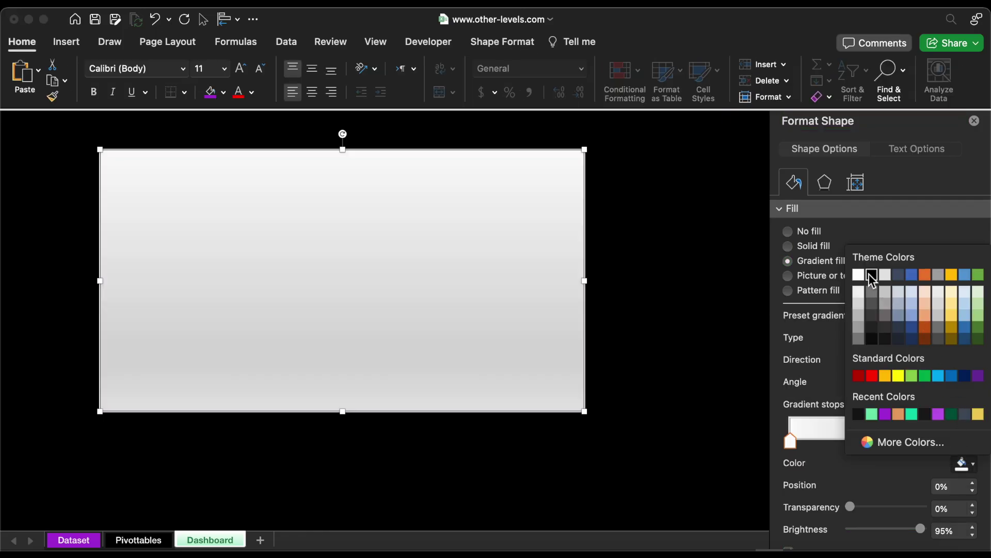
left_click(871, 278)
left_click_drag(925, 443, 851, 442)
left_click(964, 468)
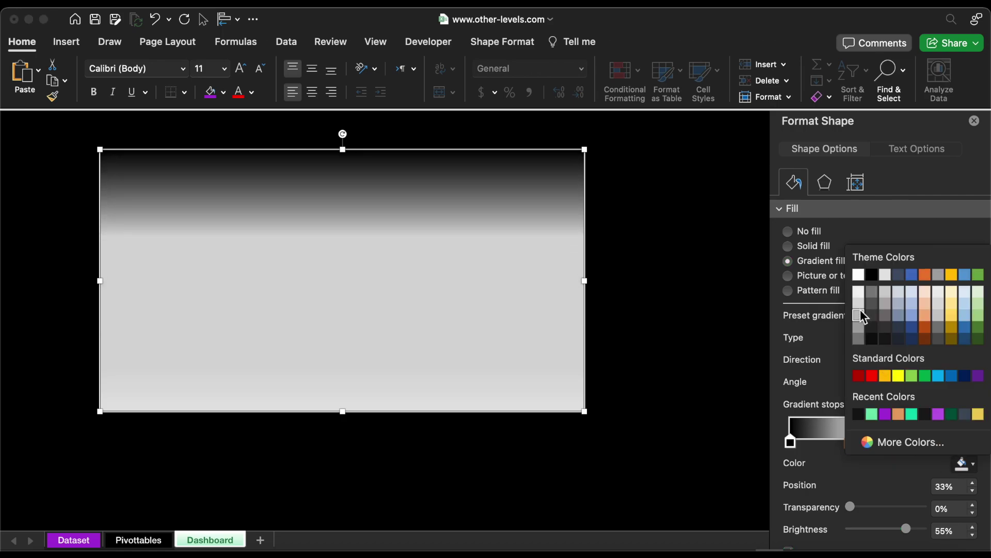
left_click(872, 279)
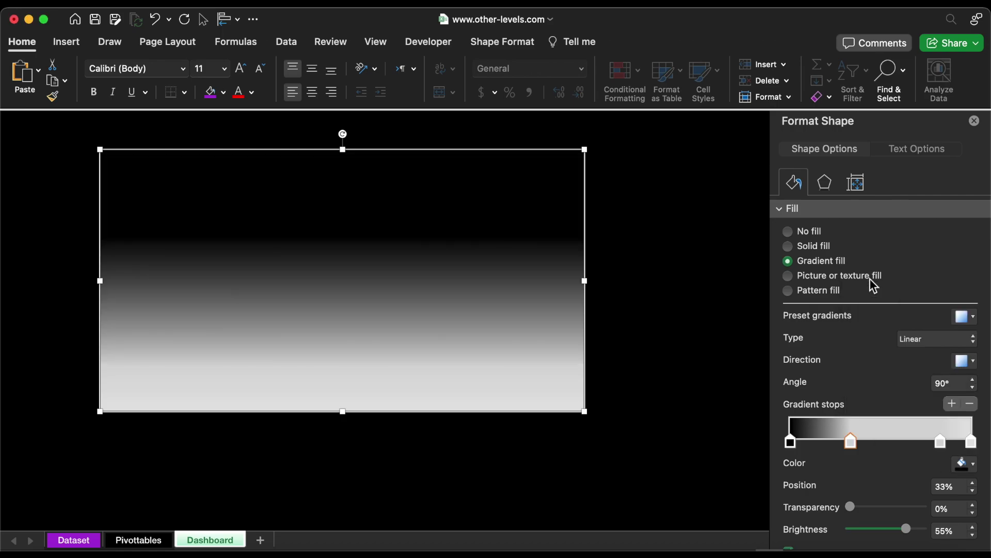
Color the third gradient stop dark gray (black, 25% lighter) and rearrange the last two stops, dark gray at 100% and light gray at 72%.
left_click(942, 443)
left_click(964, 464)
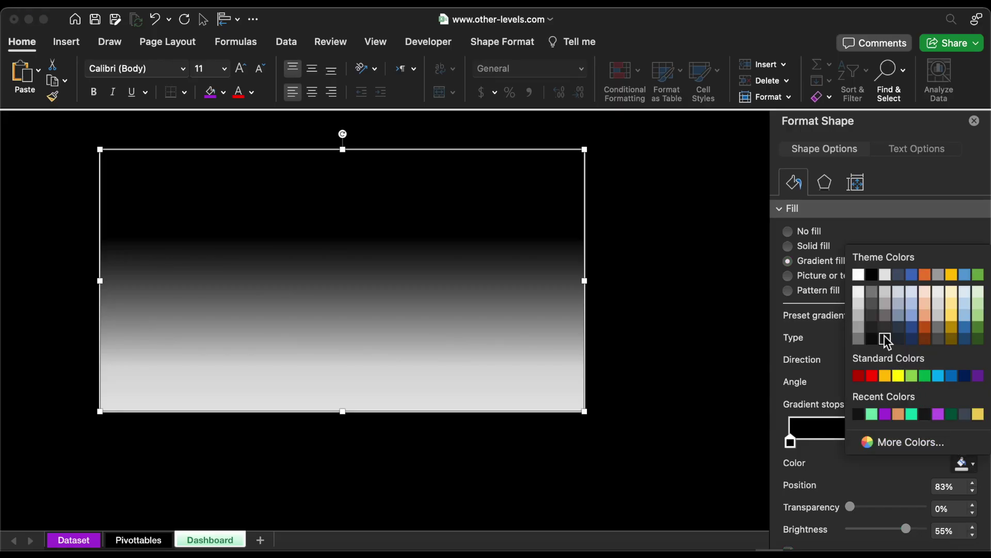
left_click(873, 315)
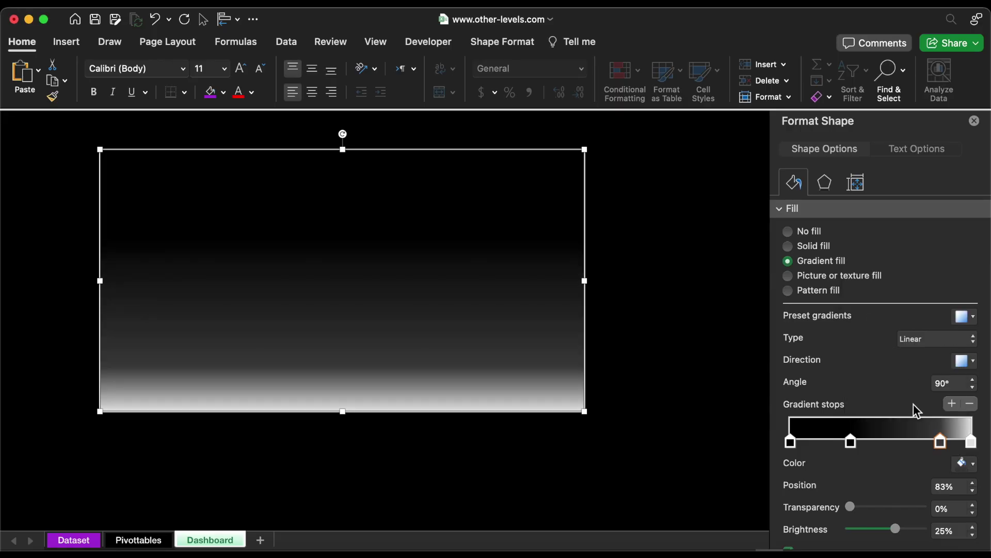
mouse_move(971, 443)
left_mouse_down()
mouse_move(923, 444)
mouse_move(969, 443)
left_mouse_up()
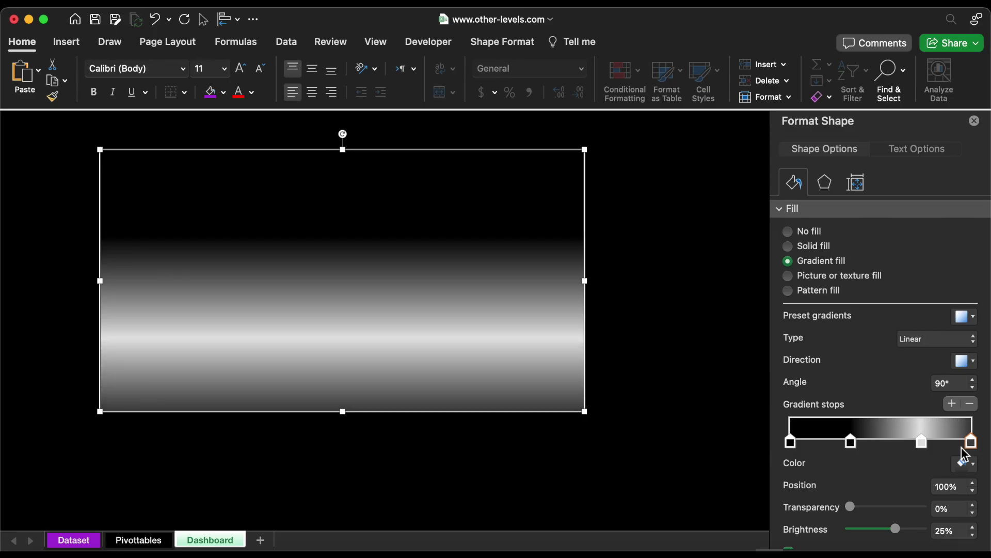
Set the color of the light gradient stop at 72% to hex 0CDCB2.
left_click(922, 443)
left_click(964, 463)
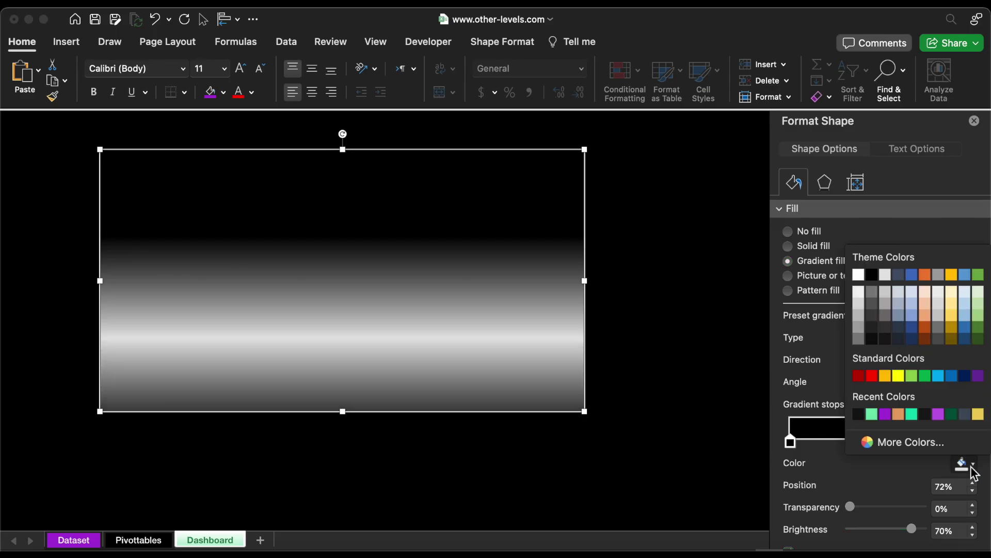
left_click(905, 441)
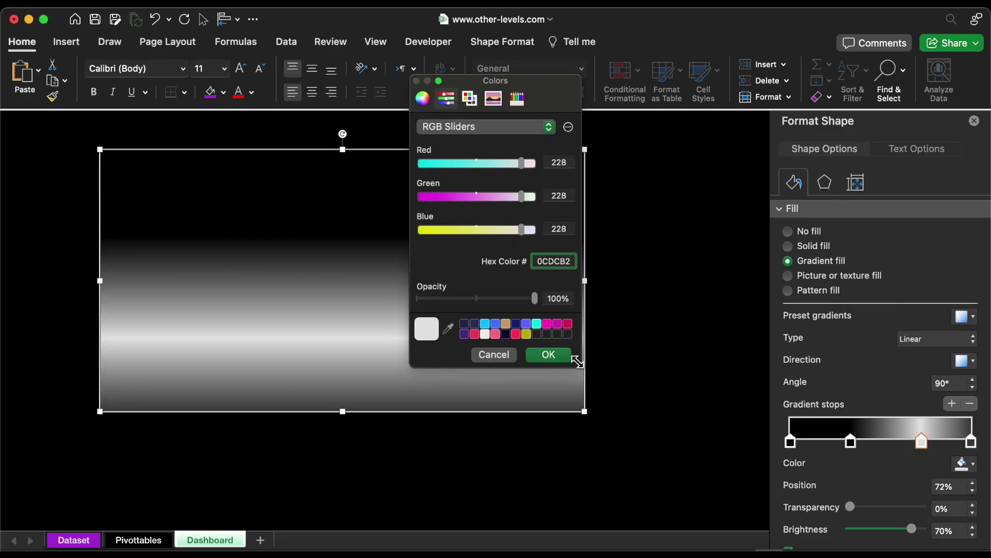
left_click(560, 358)
Add a gradient stop at 86% and set its color to hex 01563E.
left_click(952, 403)
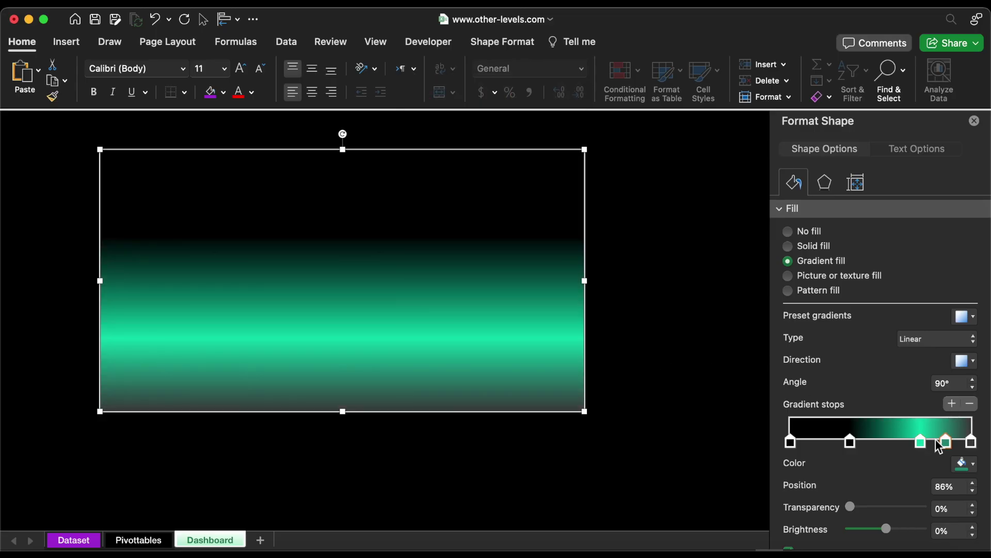
left_click(971, 465)
left_click(930, 443)
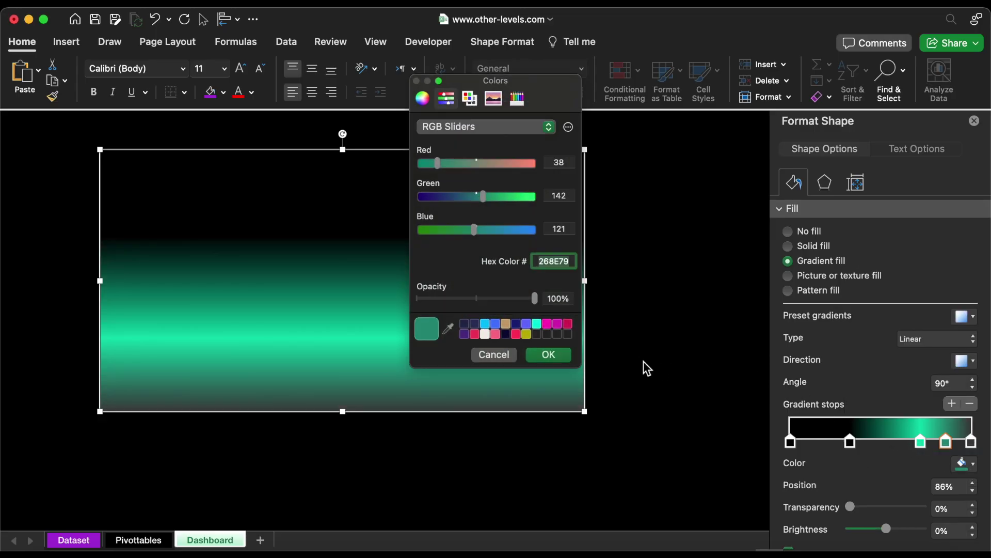
left_click(563, 354)
Add another gradient stop, place it about halfway along the gradient and color it with a recent color.
left_click(952, 403)
left_click_drag(958, 442, 880, 442)
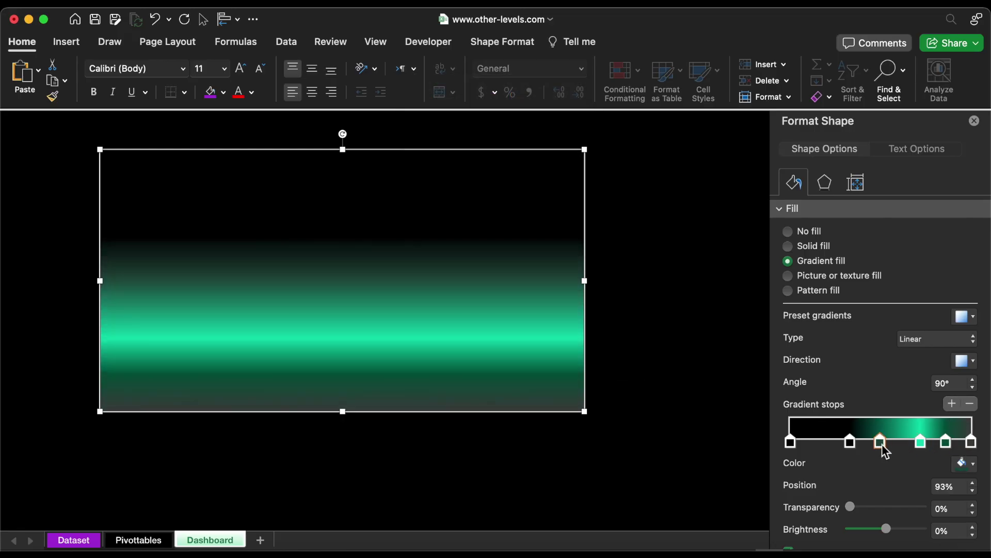
left_click(964, 465)
left_click(872, 413)
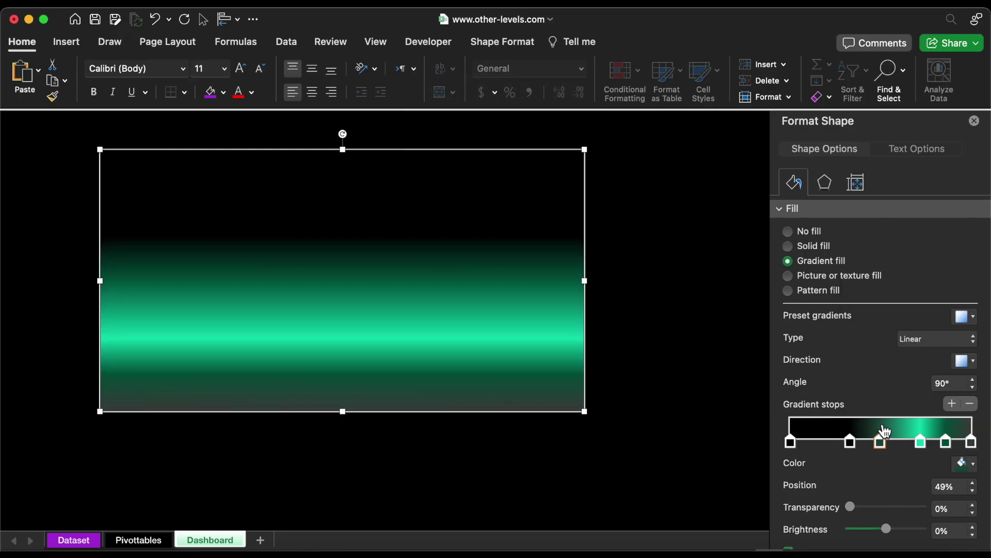
Add a gradient stop at 60% in the recently used dark green.
left_click(951, 404)
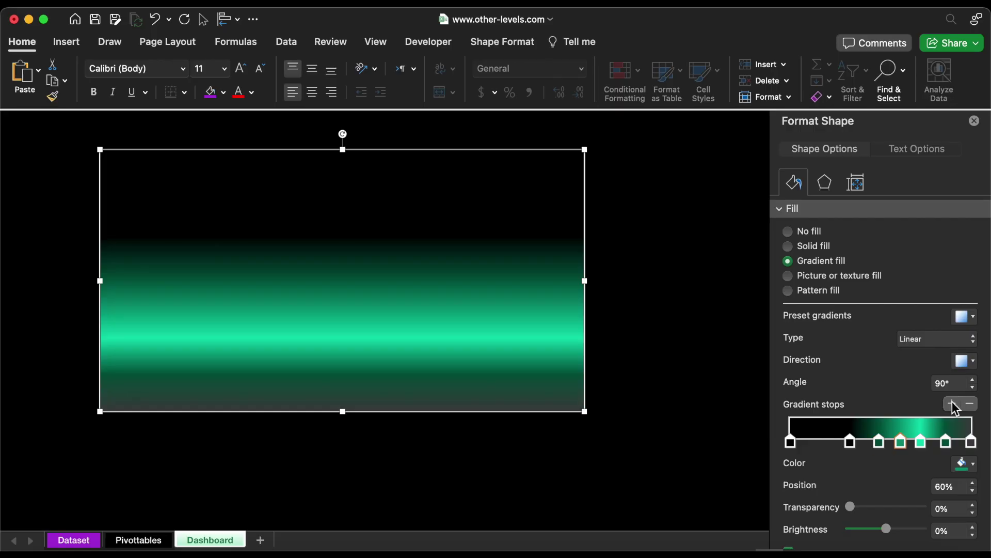
left_click(962, 463)
left_click(859, 414)
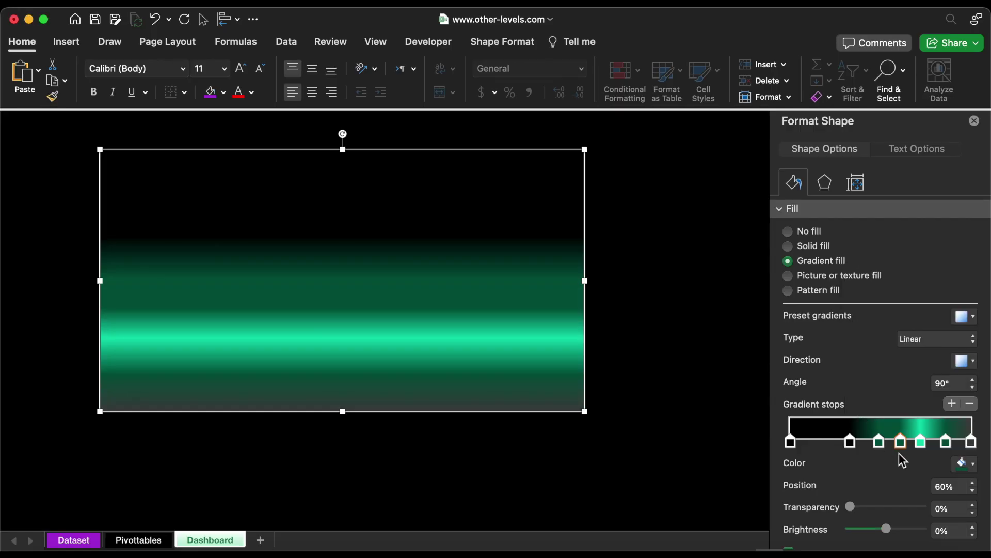
Move the dark green stop near the gradient's middle to 19% and the first black stop to 7%.
left_click_drag(879, 442, 825, 443)
left_click(790, 442)
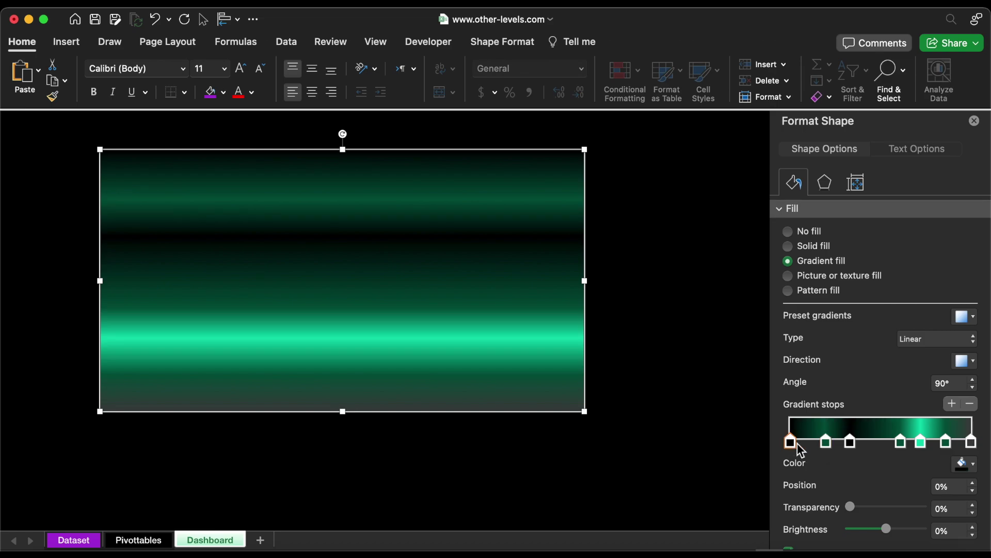
left_click(972, 483)
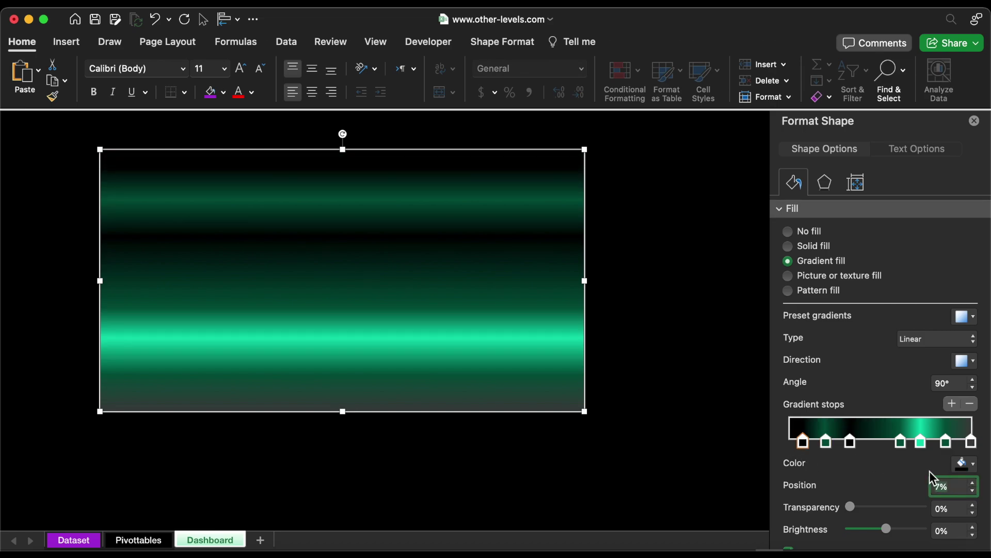
Move the dark green gradient stop at 19% to about 25% and the black stop at 33% to 47%.
left_click(827, 441)
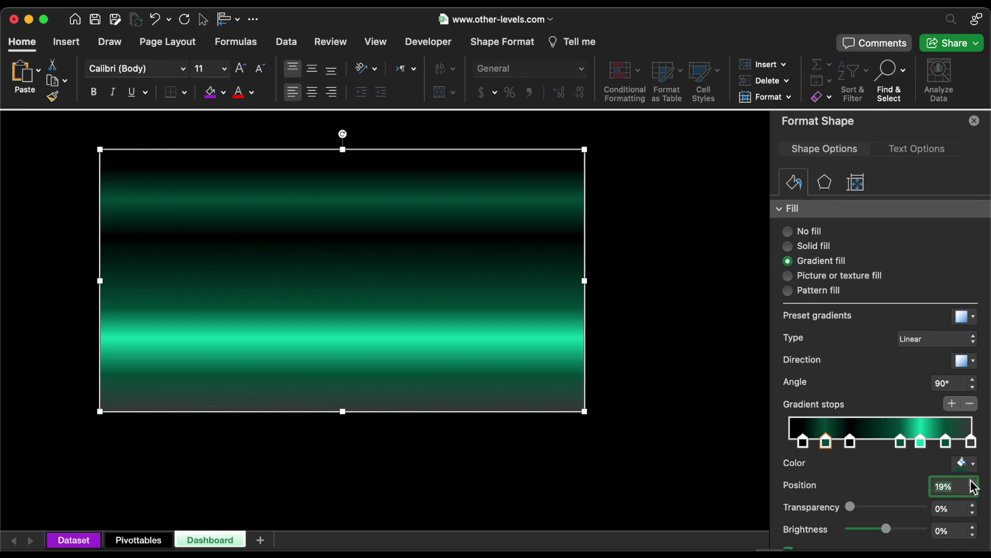
left_click(973, 484)
left_click(850, 442)
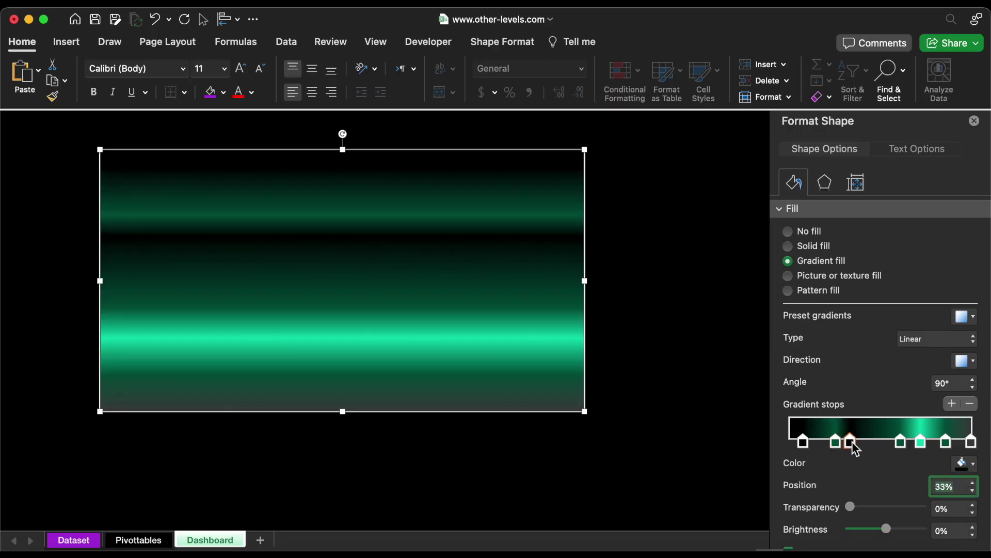
left_click(973, 483)
left_click(973, 483)
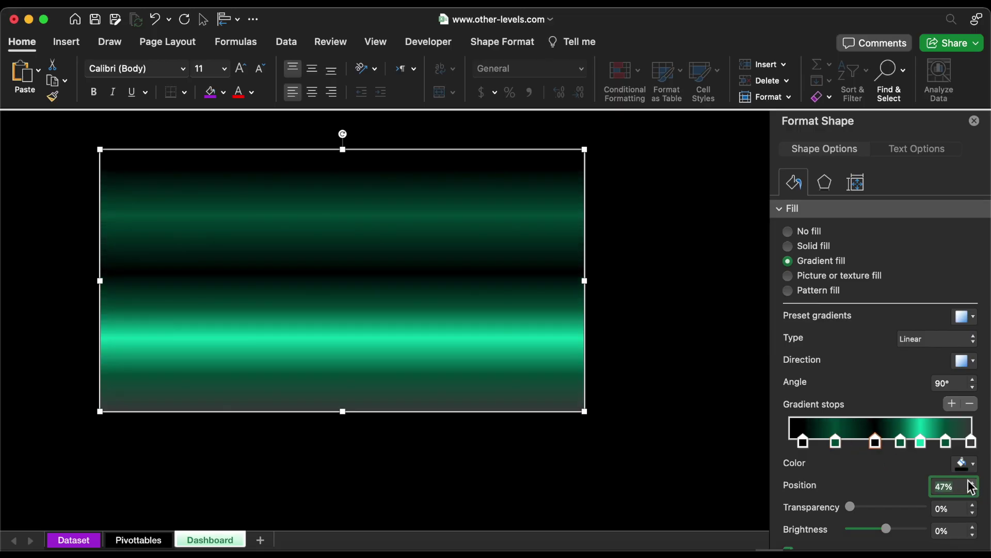
Move the dark green gradient stop at 60% to 76% and the bright green stop to 62%.
left_click_drag(901, 442, 928, 442)
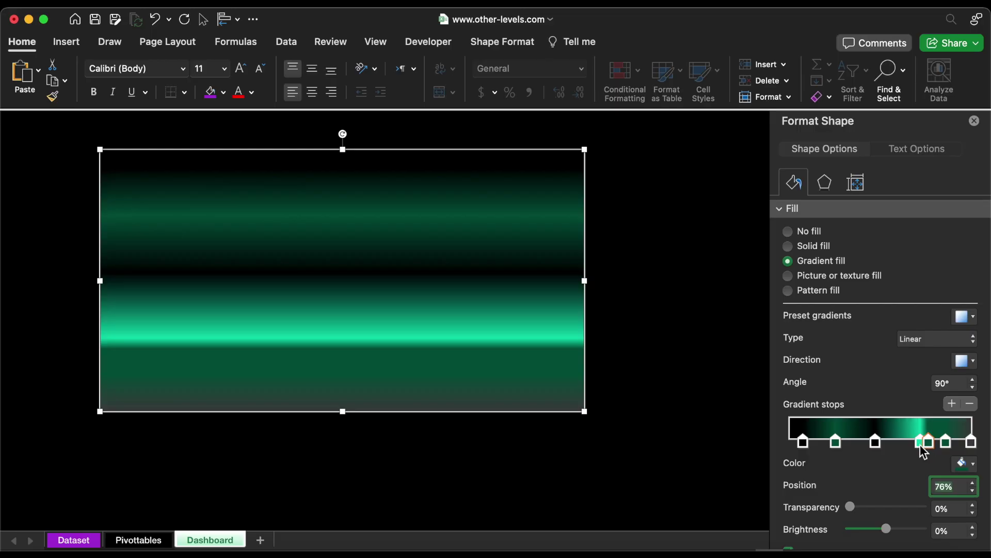
left_click(973, 490)
left_click(973, 490)
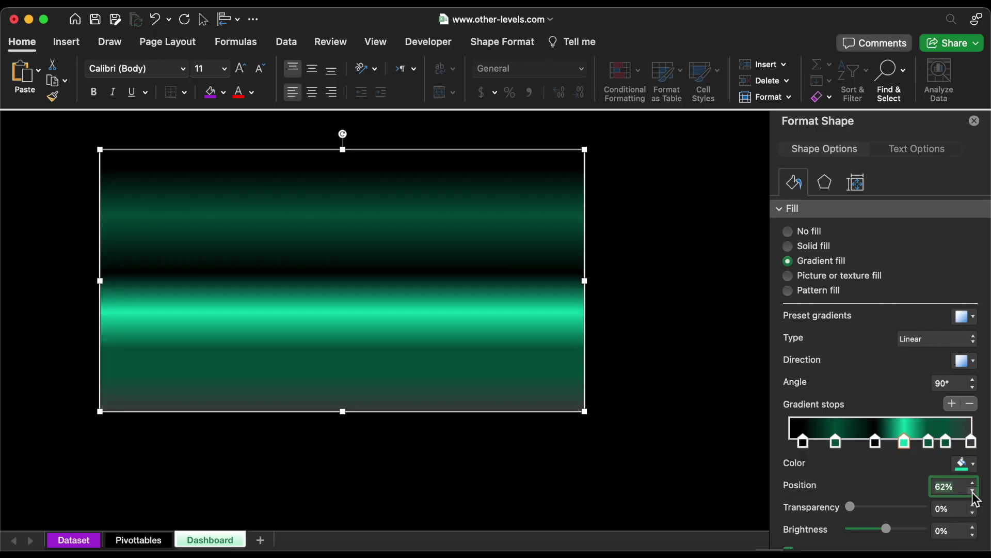
Shift the bright green gradient stop slightly earlier, the dark green stop after it to about 71%, and the following dark green stop to 85%.
left_click(973, 489)
left_click(929, 442)
left_click(973, 490)
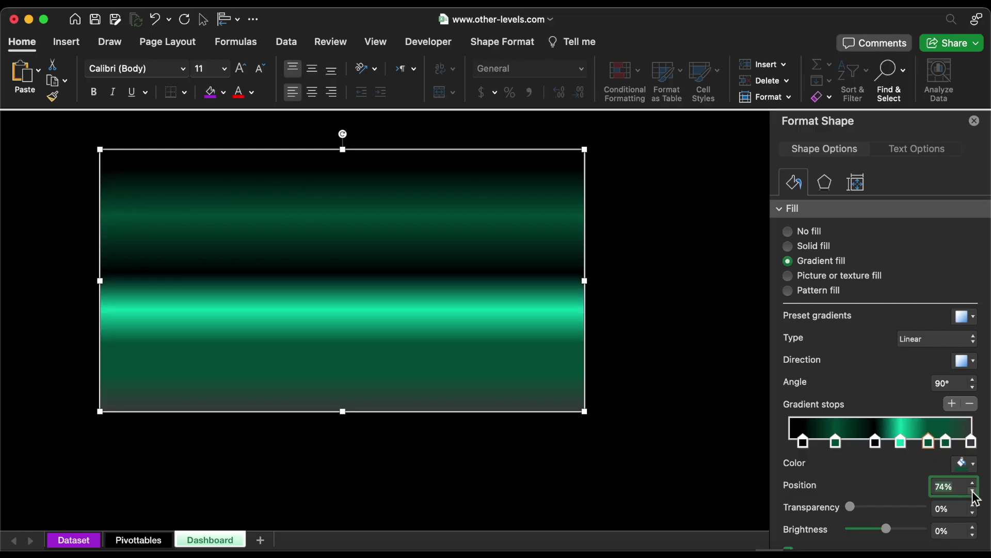
left_click(973, 489)
left_click(946, 442)
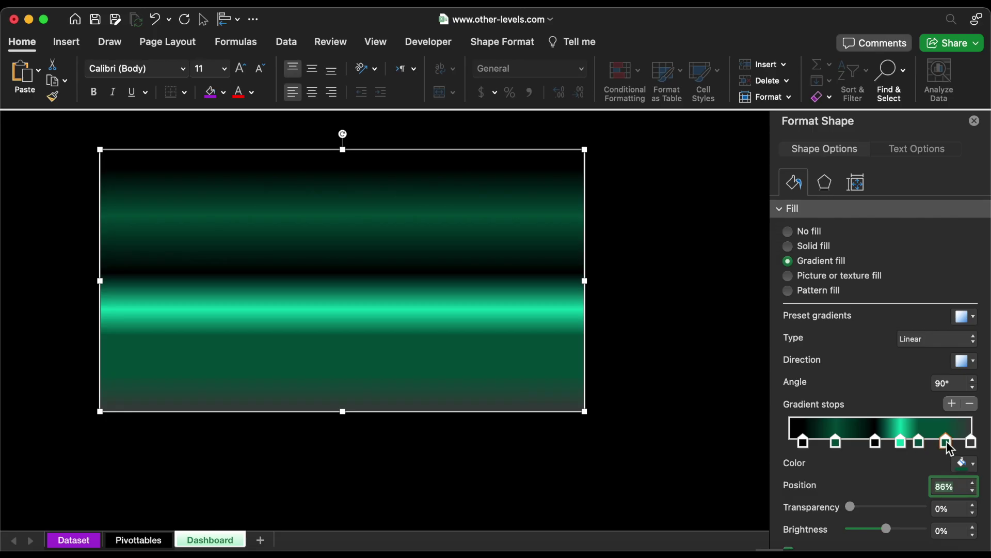
left_click(973, 490)
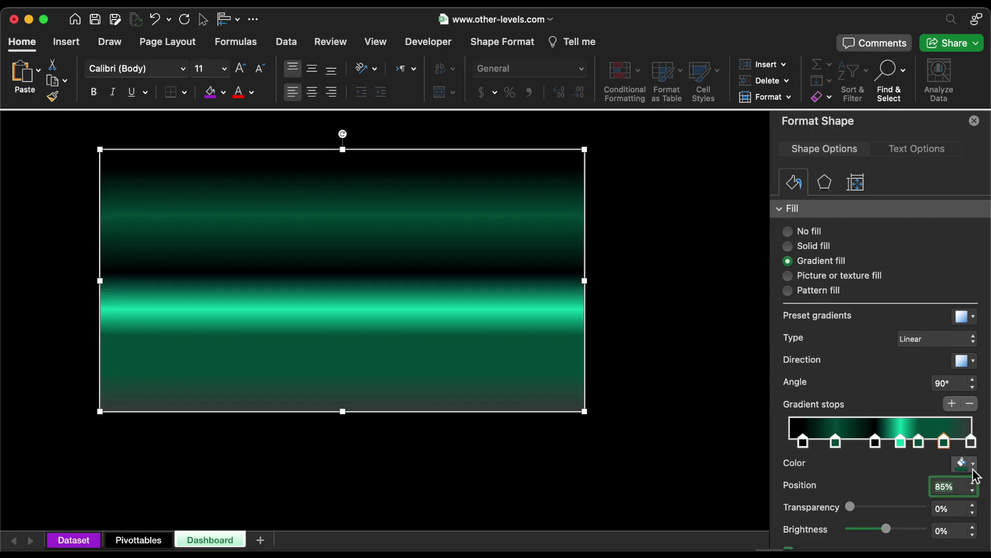
Change the rectangle's gradient type to Radial with the direction radiating from the bottom-left corner.
left_click(972, 442)
left_click(960, 341)
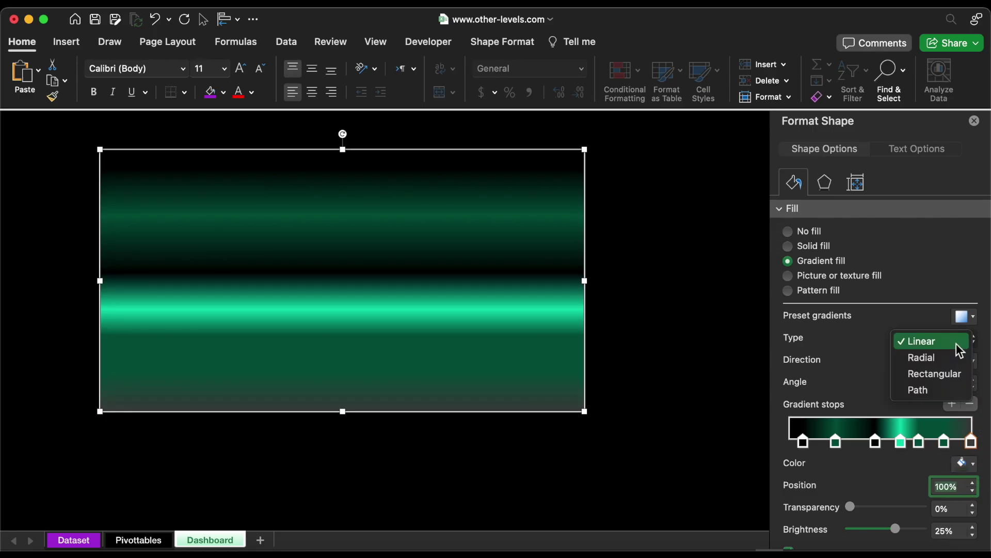
left_click(951, 364)
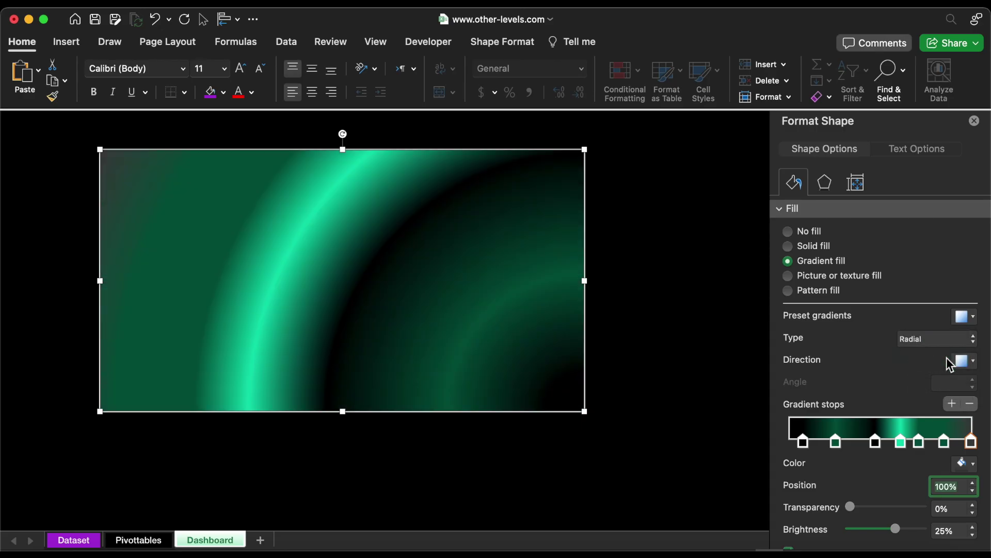
left_click(965, 361)
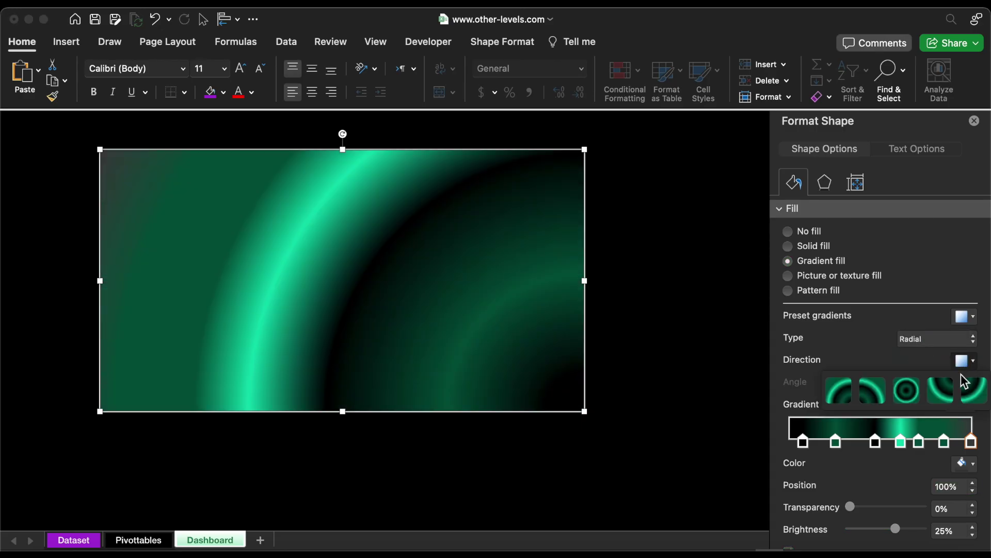
left_click(872, 391)
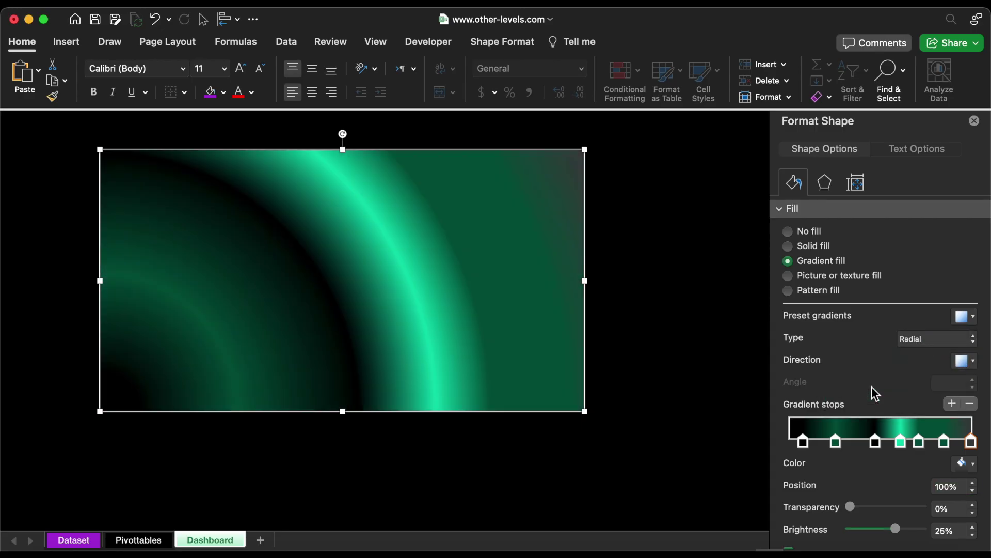
Resize the background rectangle to a height of 10.43 inches and a width of over 18 inches.
left_click(857, 183)
left_click(796, 208)
double_click(934, 233)
type("1")
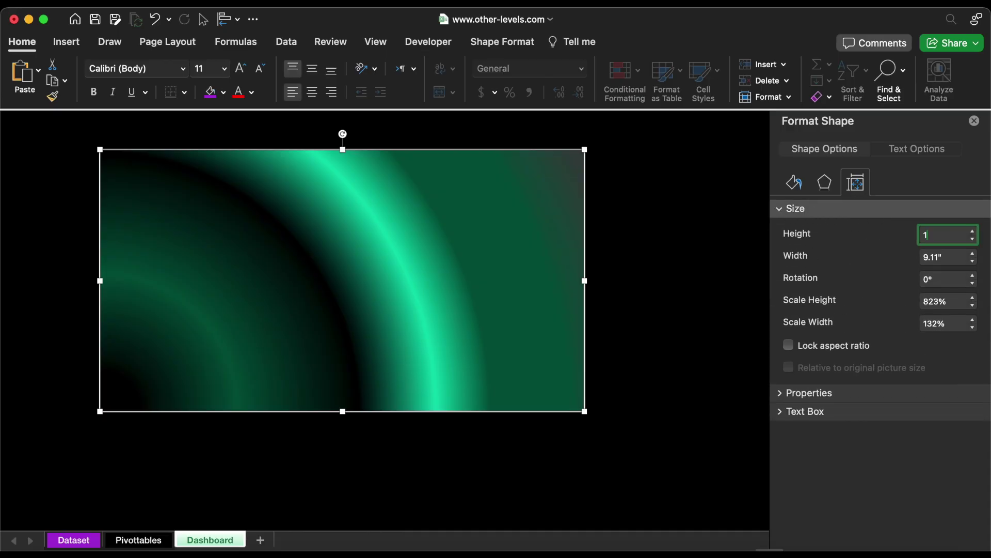
type("0.43")
key("Return")
double_click(959, 257)
type("18.")
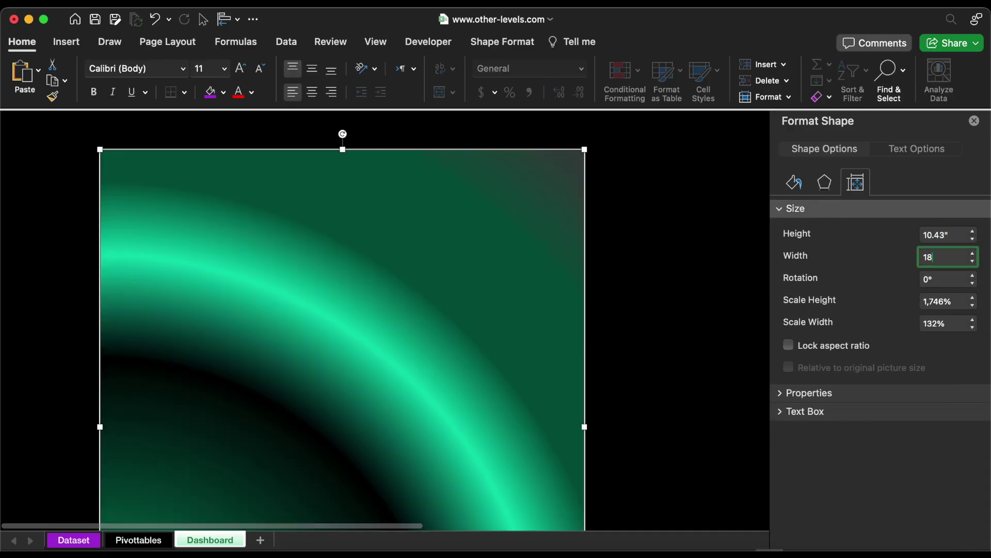
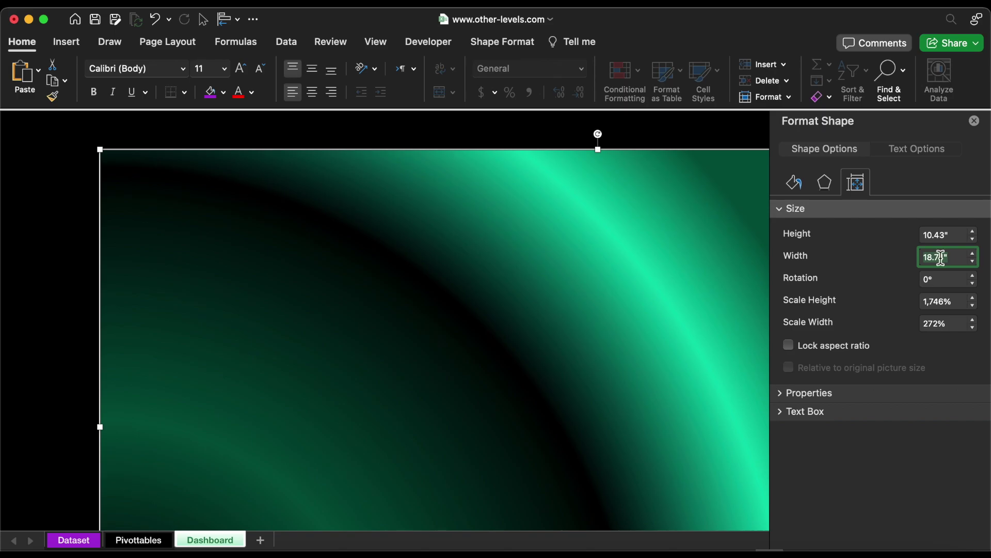
Move the gradient background to the sheet's top-left corner and draw a rounded rectangle about 5.5 inches high and 9.43 inches wide over it.
left_click_drag(473, 345, 289, 205)
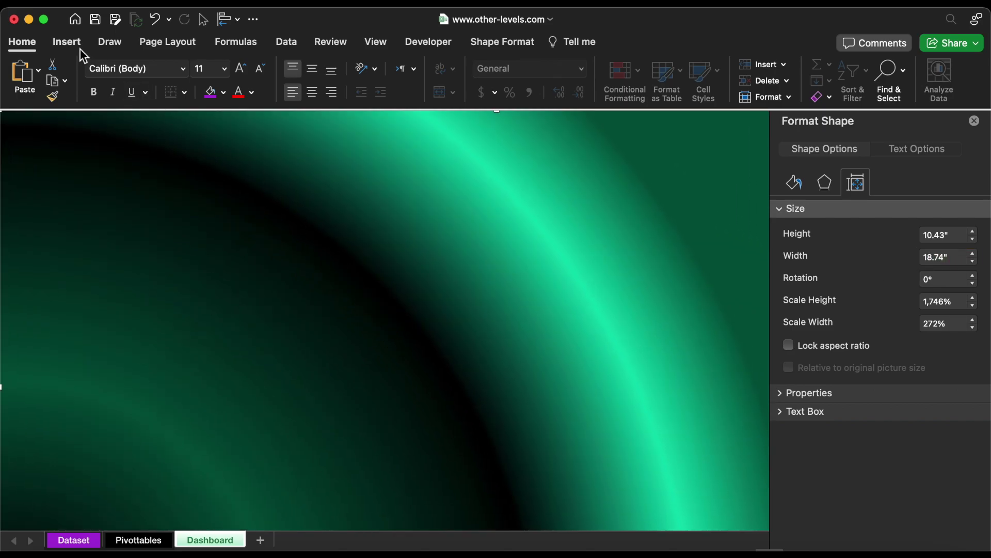
left_click(67, 42)
left_click(223, 75)
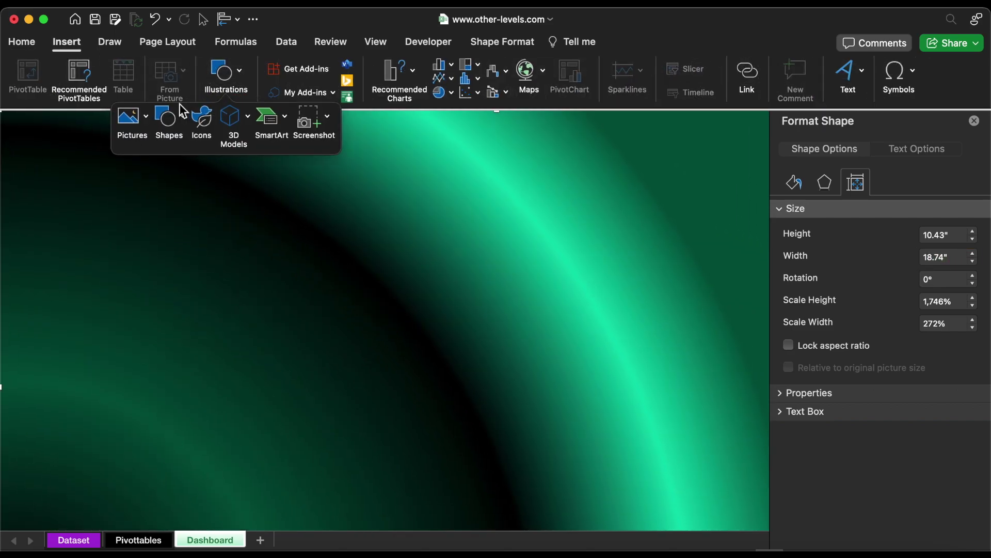
left_click(173, 120)
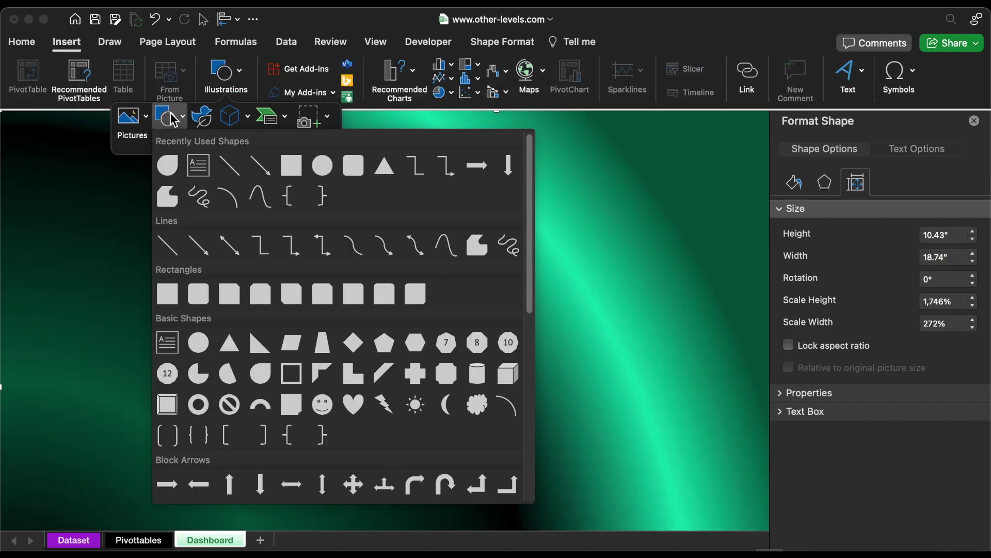
left_click(354, 166)
left_click_drag(114, 167, 616, 460)
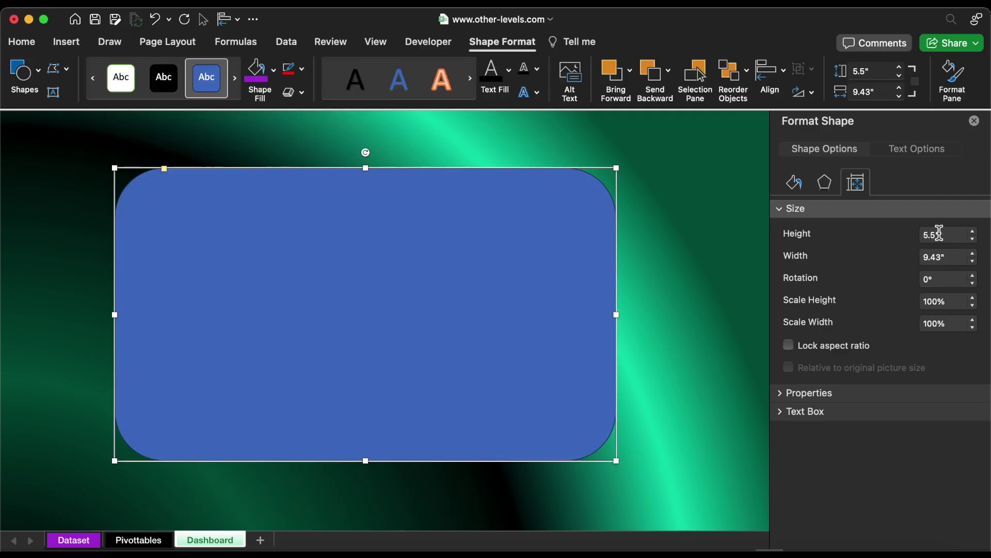
Set the rounded rectangle's height to 10 inches and width to 18.45 inches, and position it just inside the background's upper-left corner.
left_click(951, 235)
type("10")
left_click(952, 256)
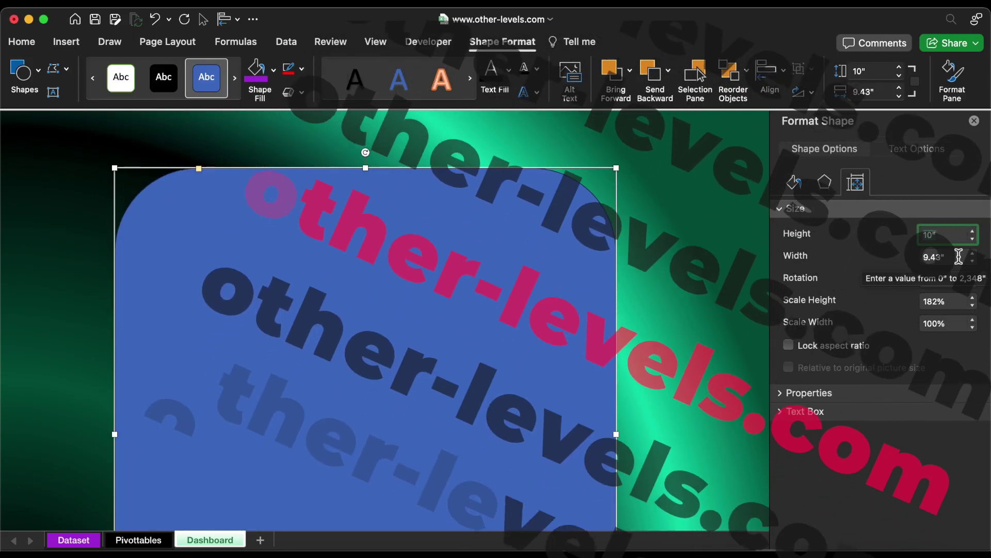
type("18.45")
key("Return")
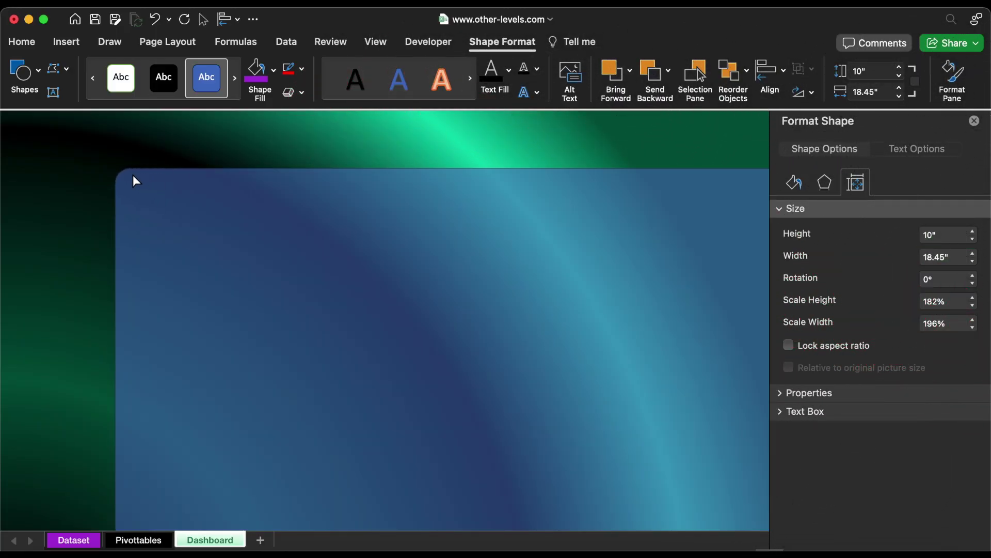
left_click_drag(320, 305, 211, 257)
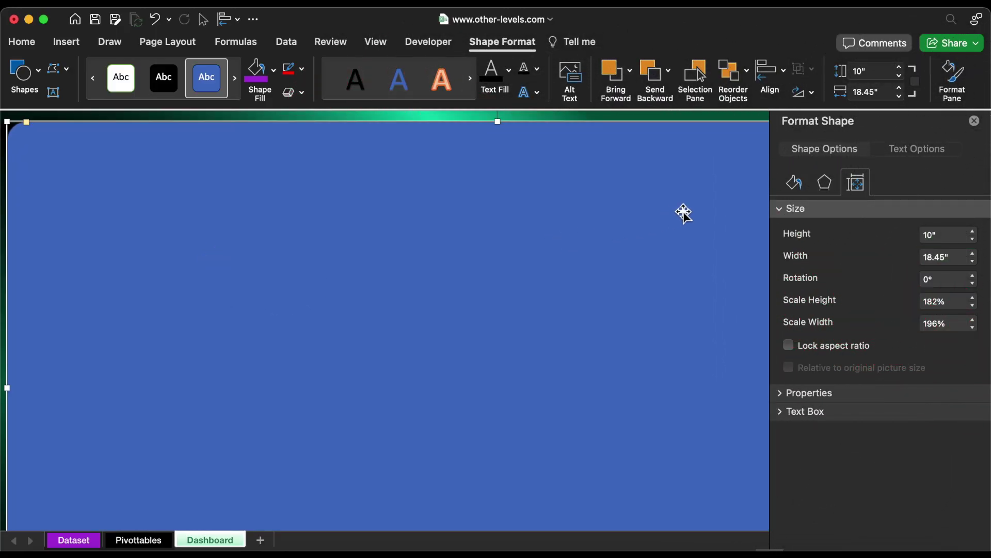
Remove the large rounded rectangle's outline and fill it with solid gray.
left_click(794, 184)
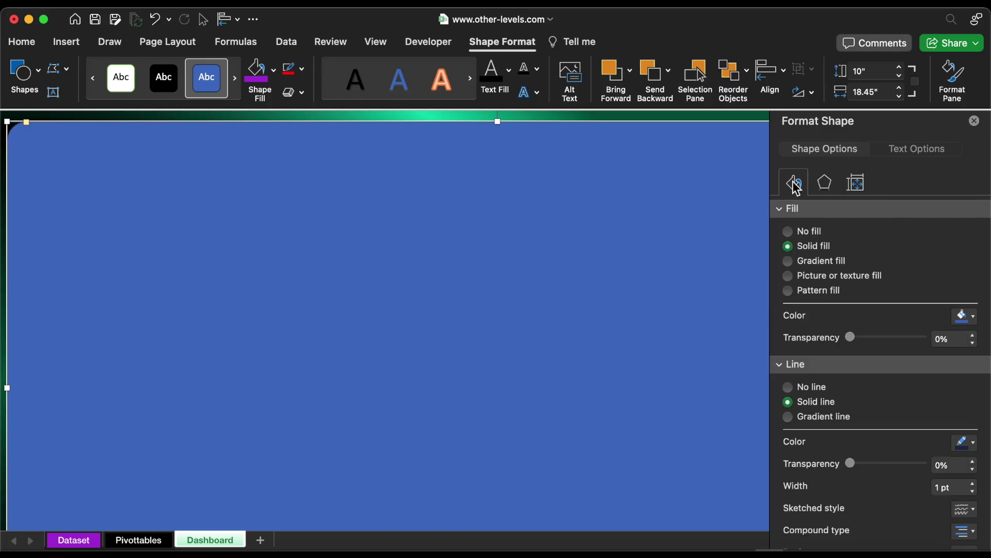
left_click(813, 388)
left_click(970, 319)
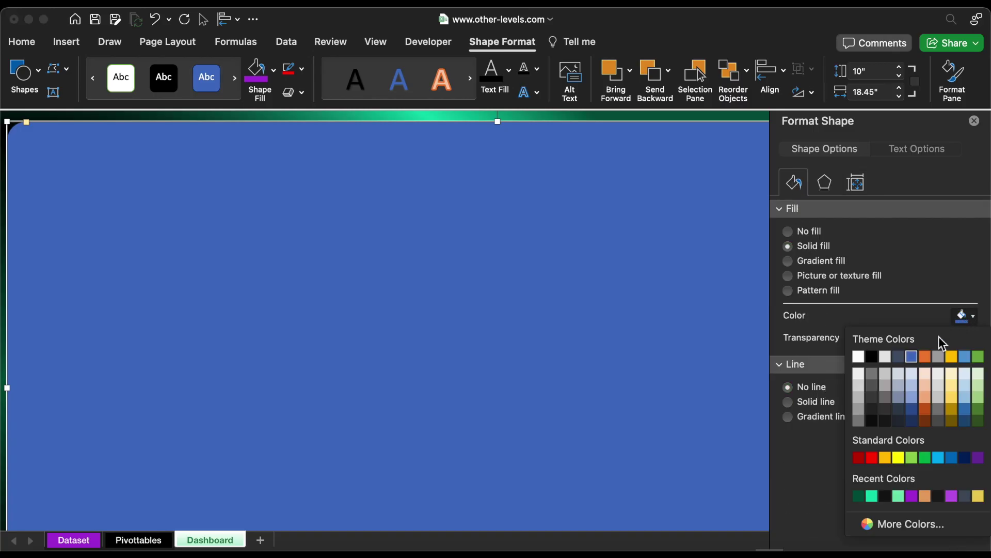
left_click(864, 417)
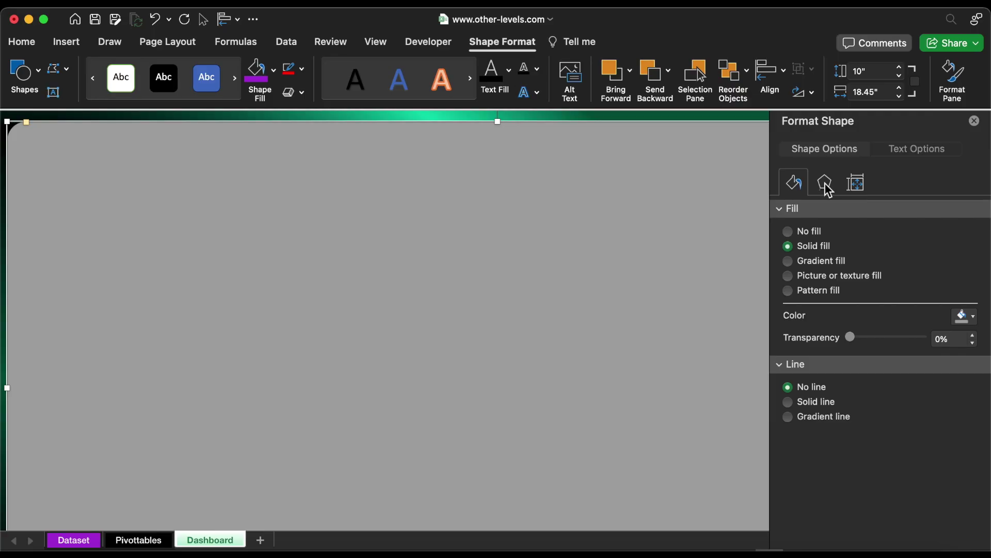
left_click(827, 186)
left_click(814, 285)
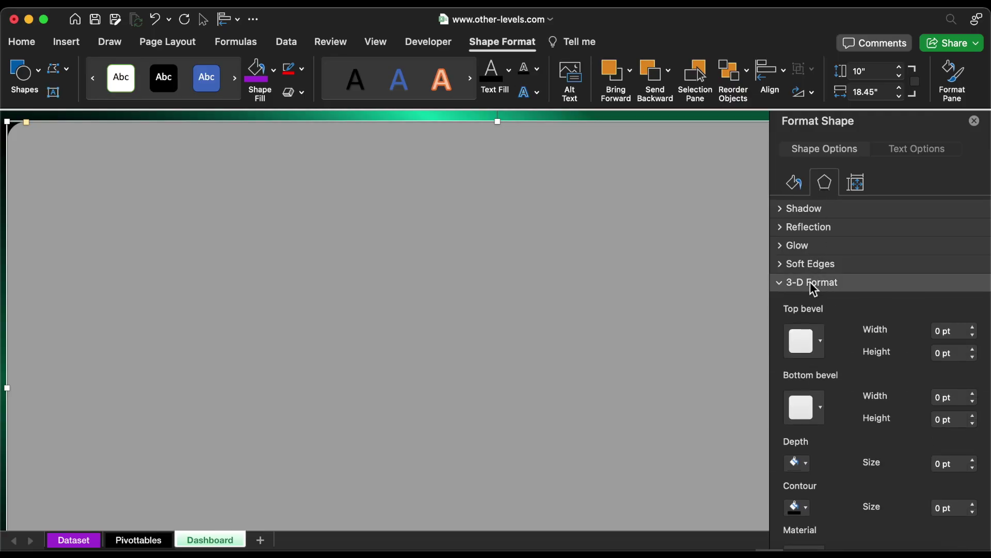
left_click(820, 340)
key("Escape")
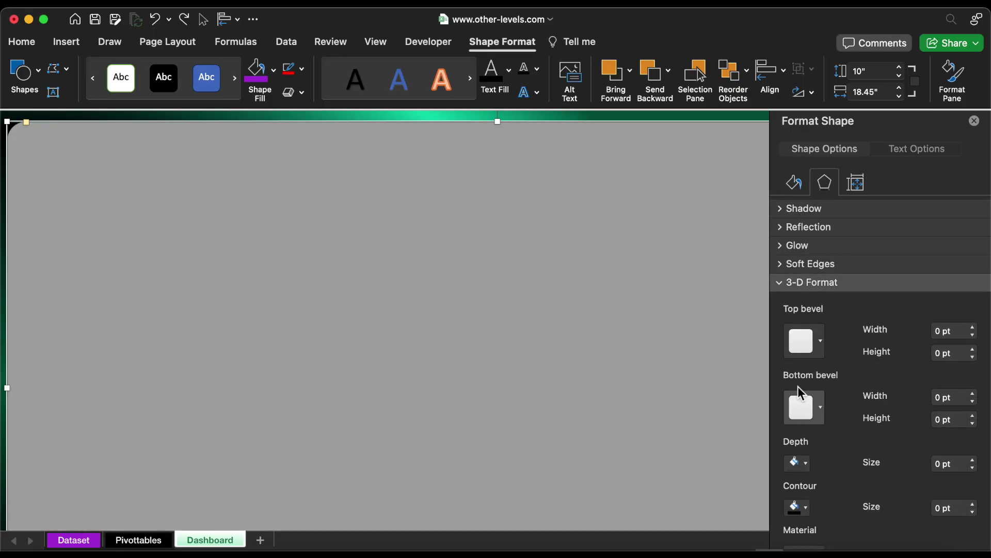
Set the gray rounded rectangle's fill transparency to 20% and apply a top bevel 13 pt wide and 6 pt high.
left_click(794, 186)
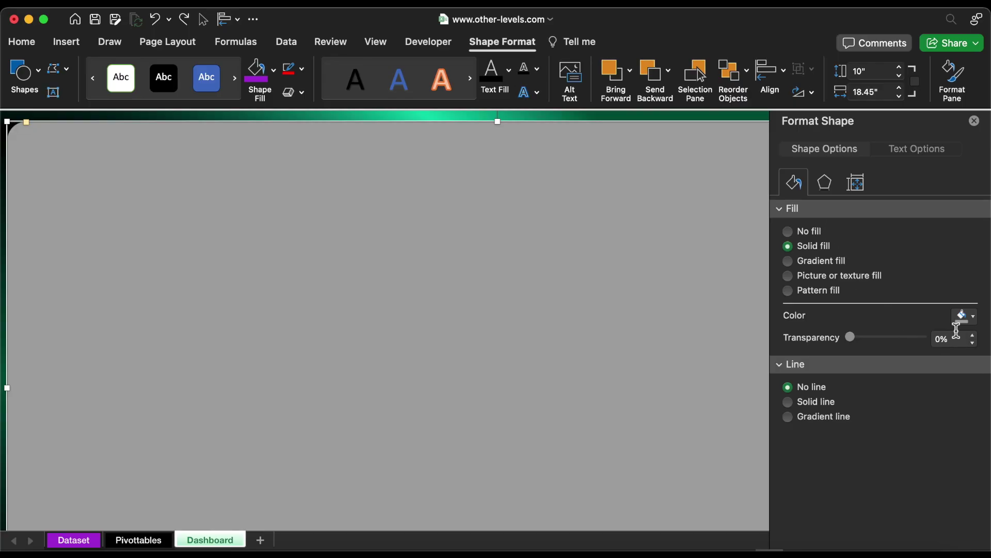
left_click(974, 336)
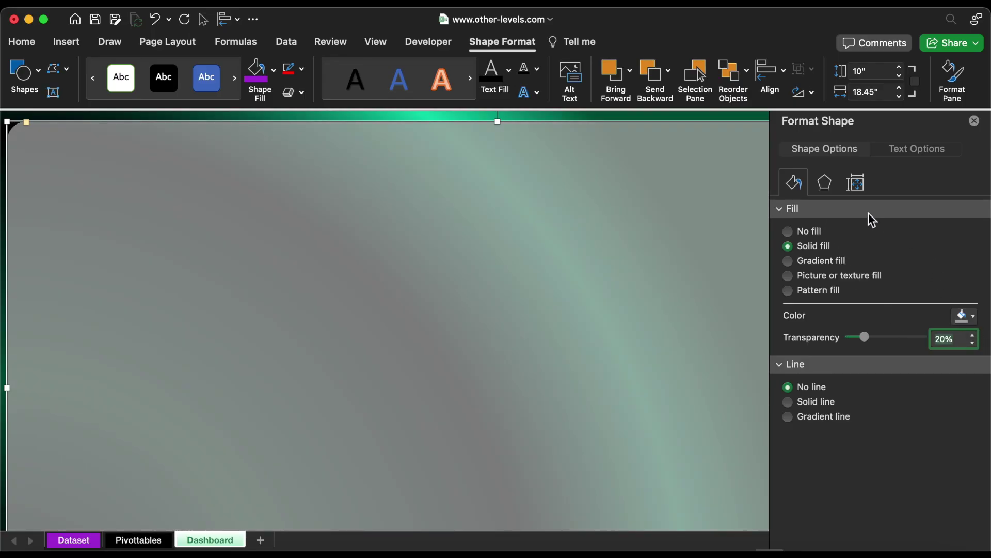
left_click(826, 184)
Draw a rectangle with two rounded top corners, about 4.58 inches high and 5.25 inches wide, over the gray panel.
left_click(22, 42)
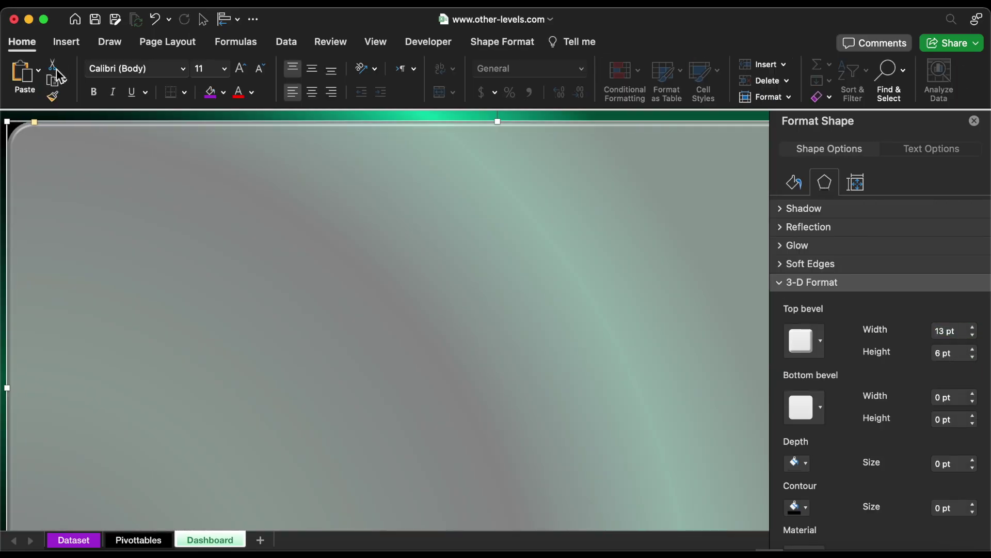
left_click(67, 43)
left_click(224, 73)
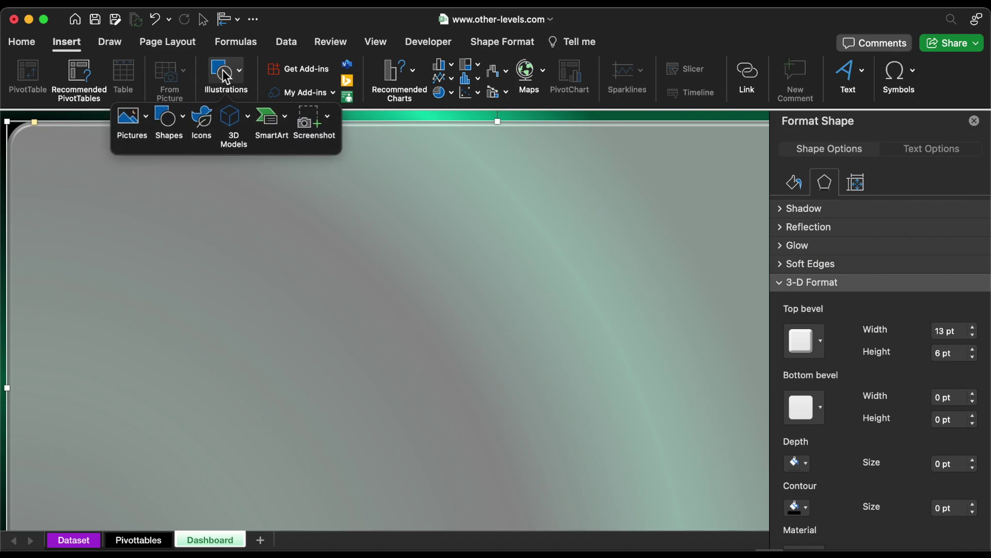
left_click(172, 121)
left_click(394, 303)
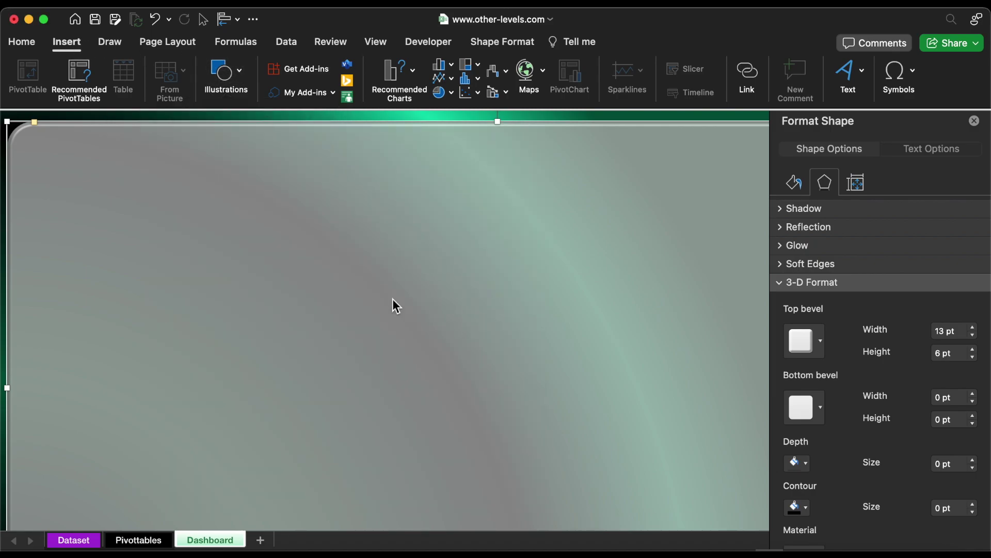
left_click_drag(245, 177, 524, 421)
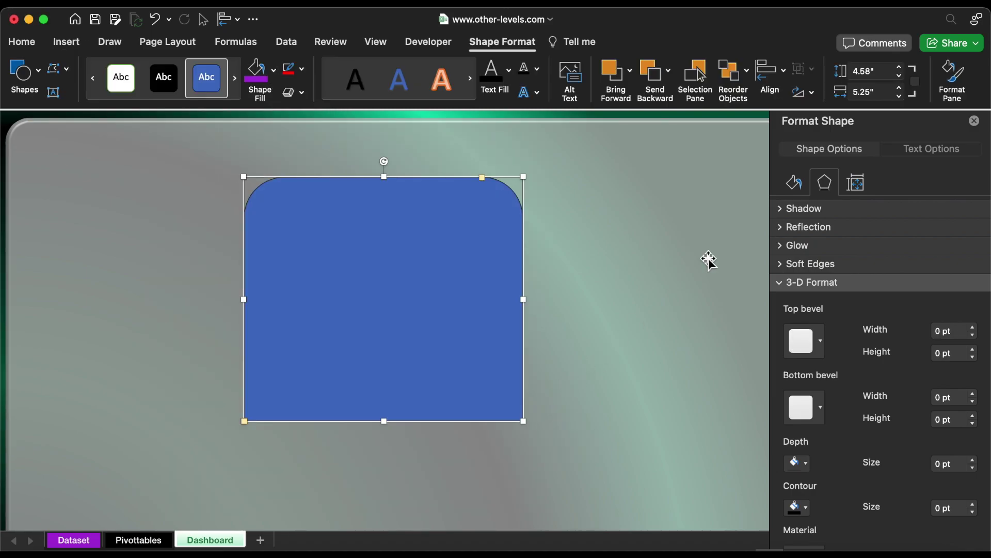
Set the blue shape's height to 6.41 inches and width to 9.88 inches, and rotate it right 90°.
left_click(873, 71)
type("6.41")
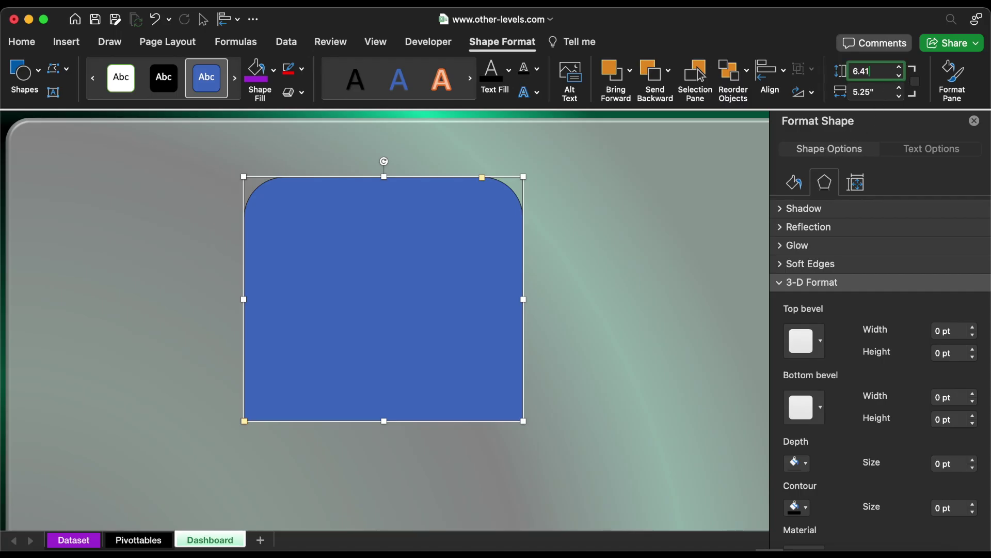
key("Tab")
type("9")
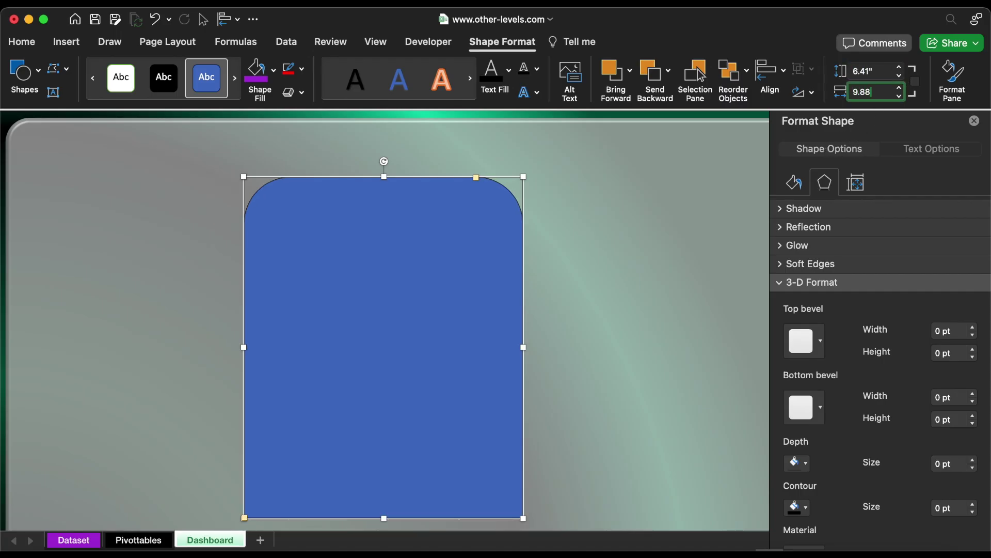
type(".88")
key("Return")
left_click(802, 93)
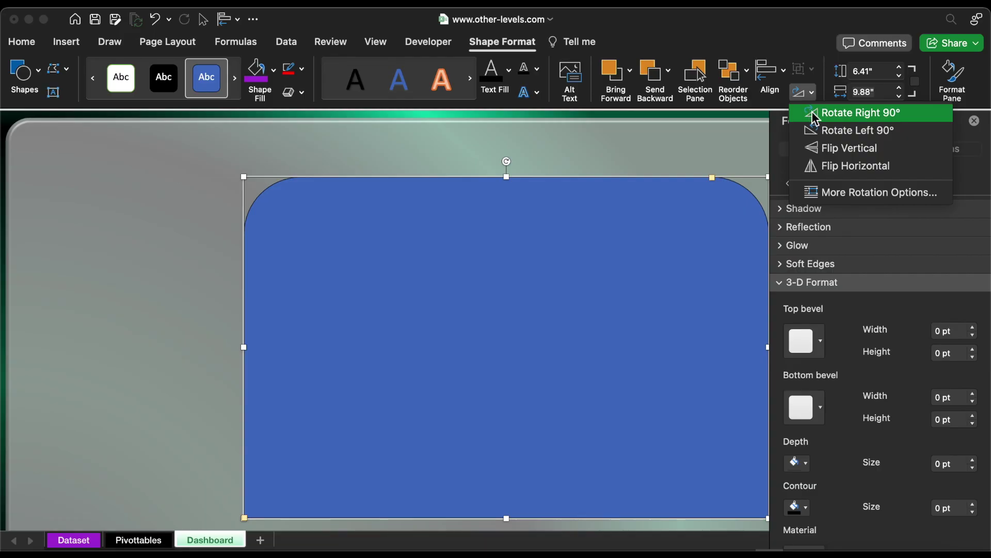
left_click(815, 110)
Fill the rotated shape with solid black and remove its outline.
left_click(794, 191)
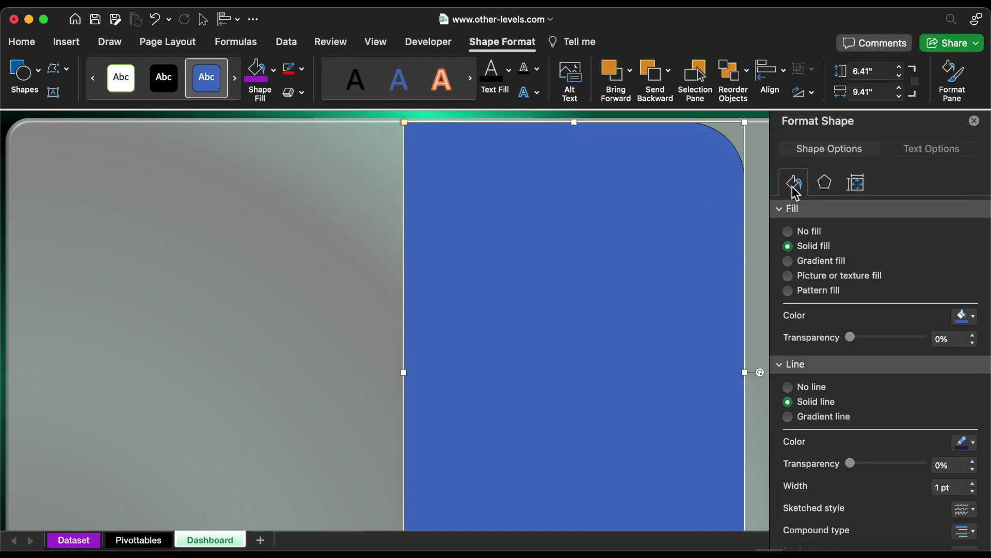
left_click(962, 317)
left_click(873, 355)
left_click(788, 387)
Move the black shape to the gray panel's right edge and align the two shapes vertically by their middles.
left_click_drag(671, 331, 531, 269)
scroll(530, 270, "down", 4)
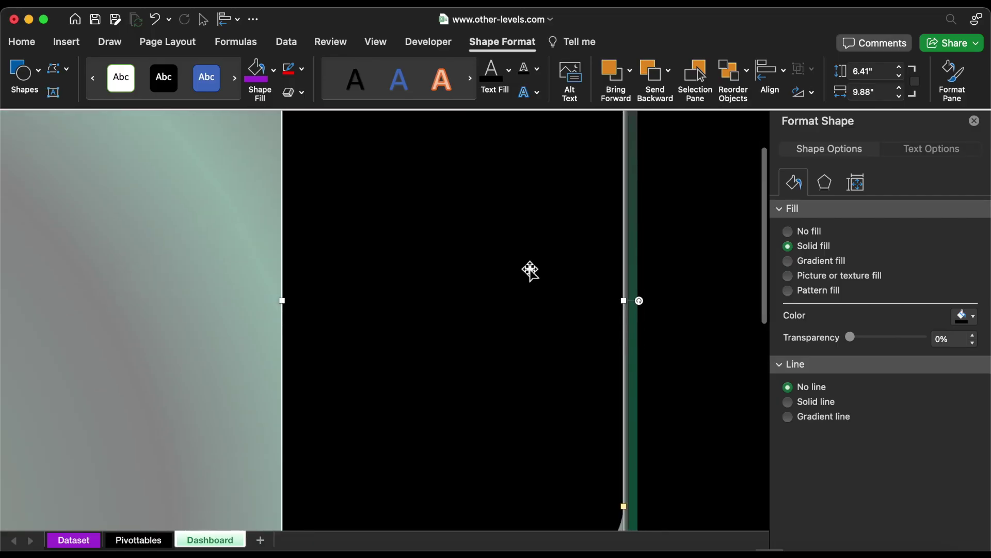
left_click_drag(624, 425, 626, 459)
scroll(613, 316, "up", 7)
left_click(760, 73)
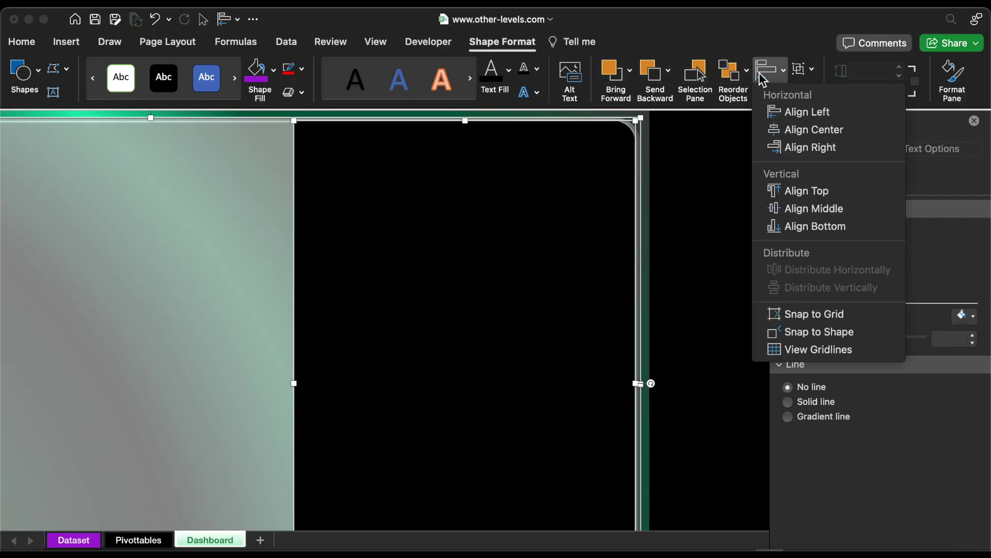
left_click(809, 208)
Place a copy of the black panel to its left and flip the copy horizontally.
scroll(221, 177, "left", 3)
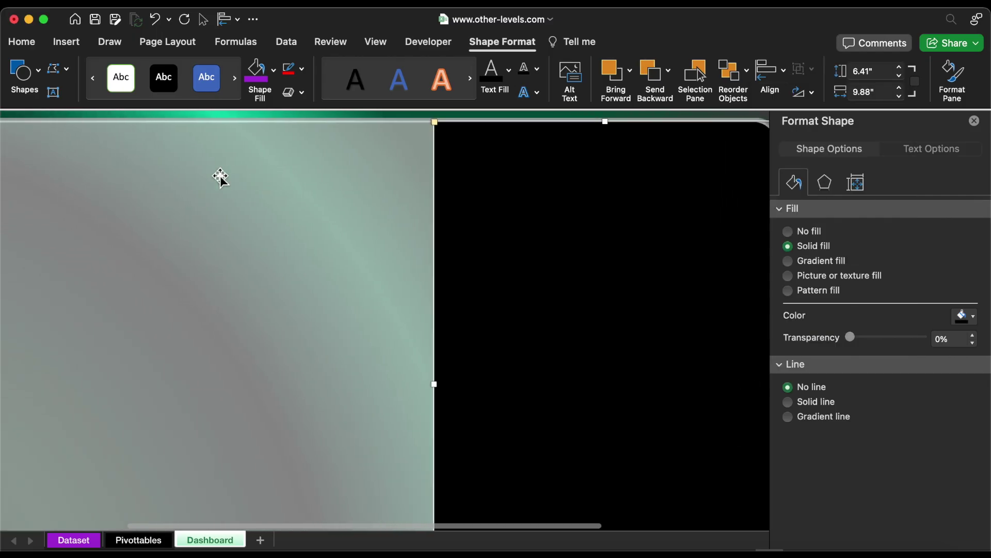
left_click_drag(564, 255, 160, 272)
left_click(812, 93)
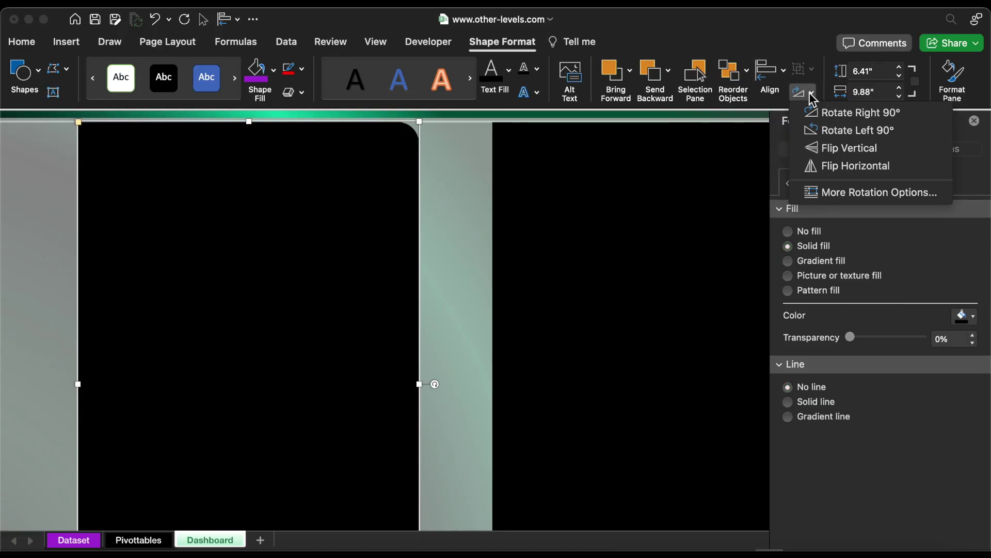
left_click(831, 166)
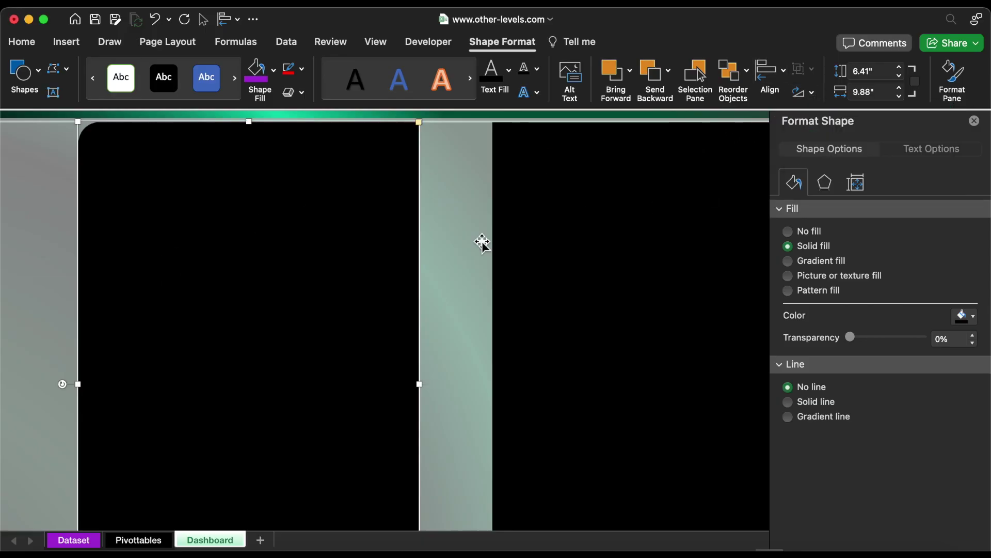
Stretch the flipped copy to 11.85 inches so it spans from the gray panel's left edge to the black panel, and fill it light green.
scroll(530, 233, "left", 3)
left_click_drag(303, 285, 93, 289)
left_click_drag(350, 384, 641, 387)
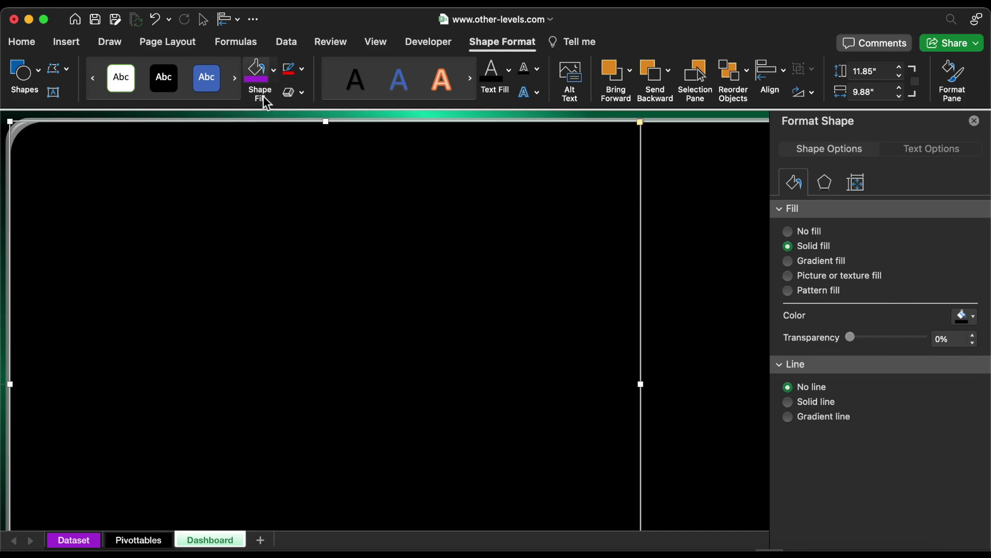
left_click(273, 69)
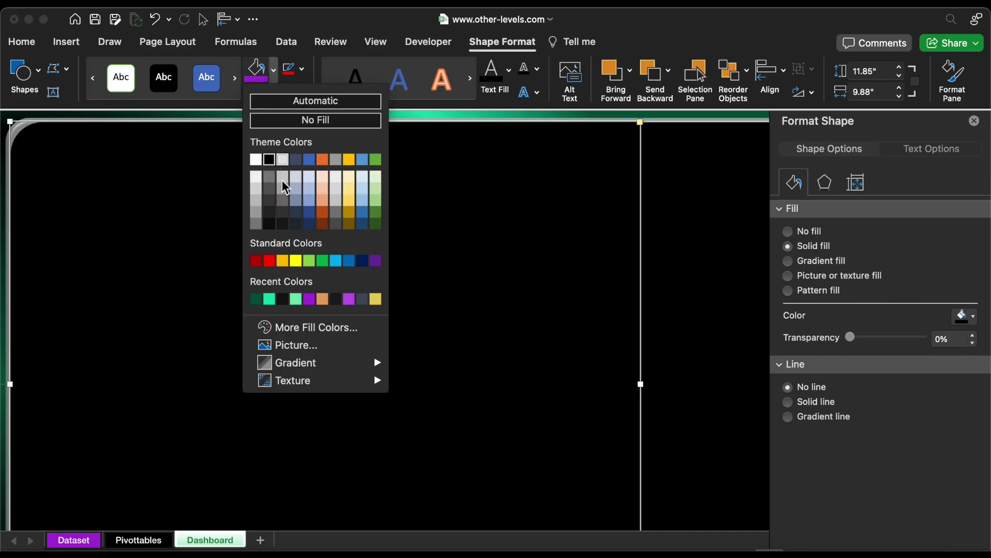
left_click(269, 299)
Draw a small rectangle about 2.63 inches wide in the upper part of the green panel.
left_click(72, 41)
left_click(223, 78)
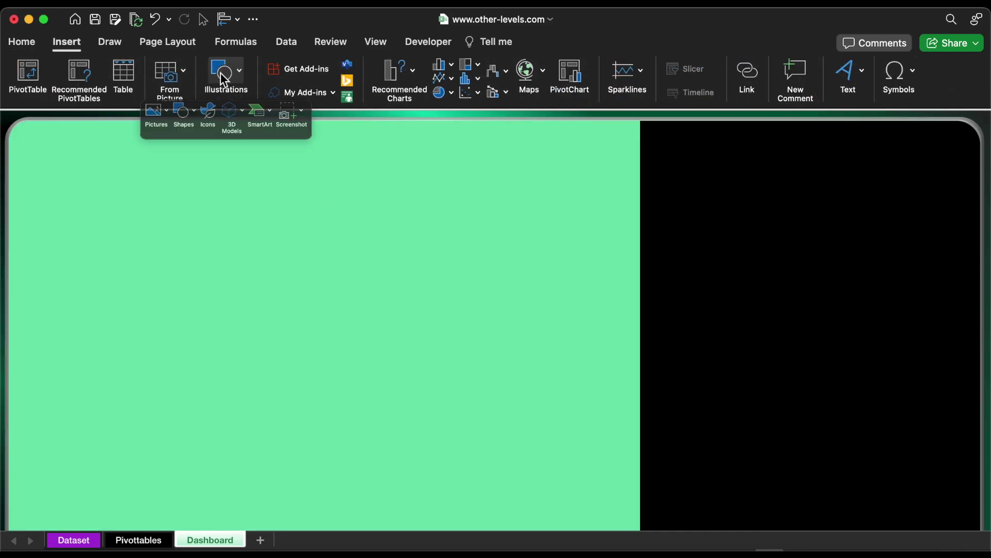
left_click(168, 126)
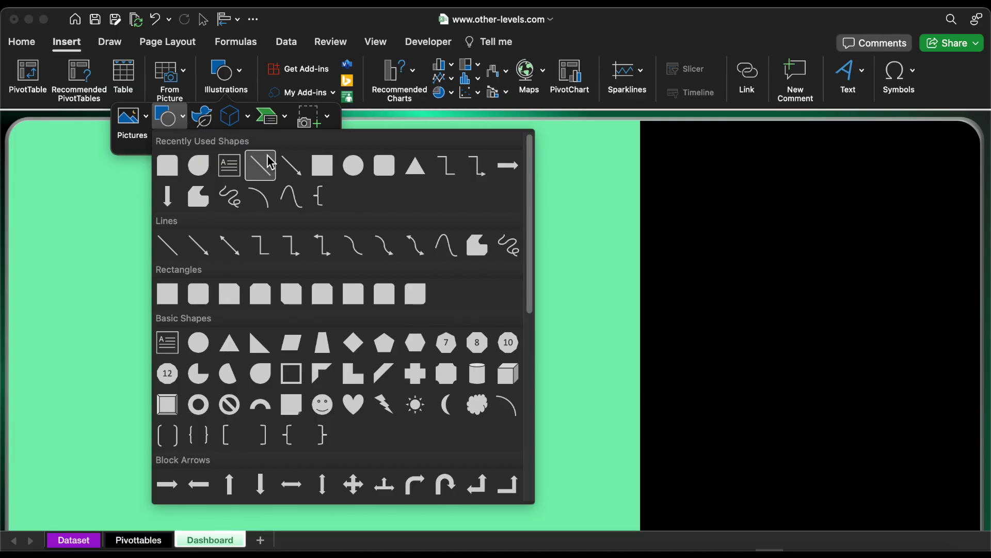
left_click(323, 164)
mouse_move(232, 140)
left_mouse_down()
mouse_move(372, 210)
mouse_move(468, 193)
mouse_move(546, 208)
left_mouse_up()
Set the small rectangle to 2.09 inches high and 4.18 inches wide, and move it against the tall black panel's left edge.
left_click(882, 71)
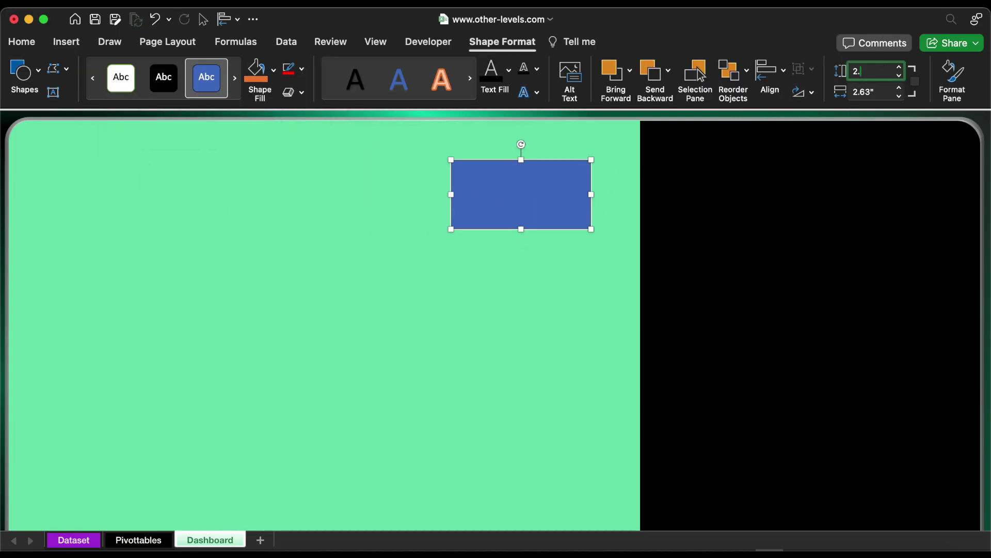
key("Return")
left_click(872, 93)
type("4")
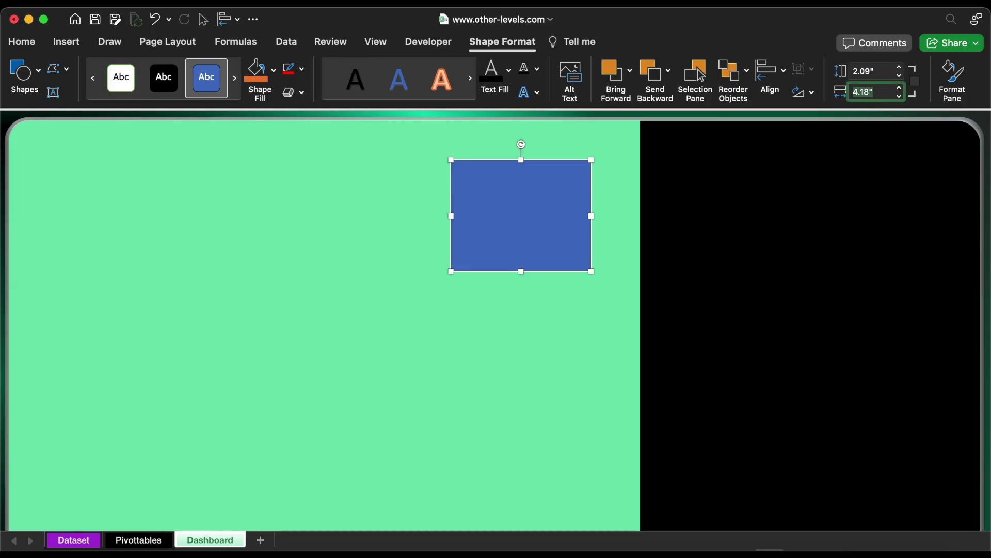
type(".18\"")
key("Return")
left_click_drag(579, 239, 545, 221)
Remove the small rectangle's outline and fill it with solid black.
left_click(302, 69)
left_click(321, 114)
left_click(273, 69)
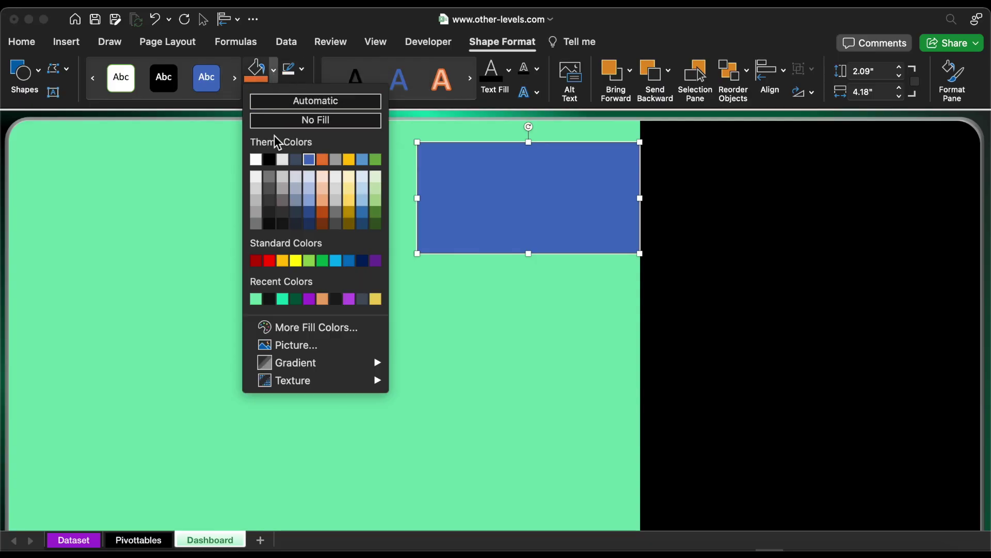
left_click(269, 159)
Move the small black rectangle up and align its top edge with the tall black panel.
left_click_drag(532, 218, 532, 204)
left_click(723, 217, "shift")
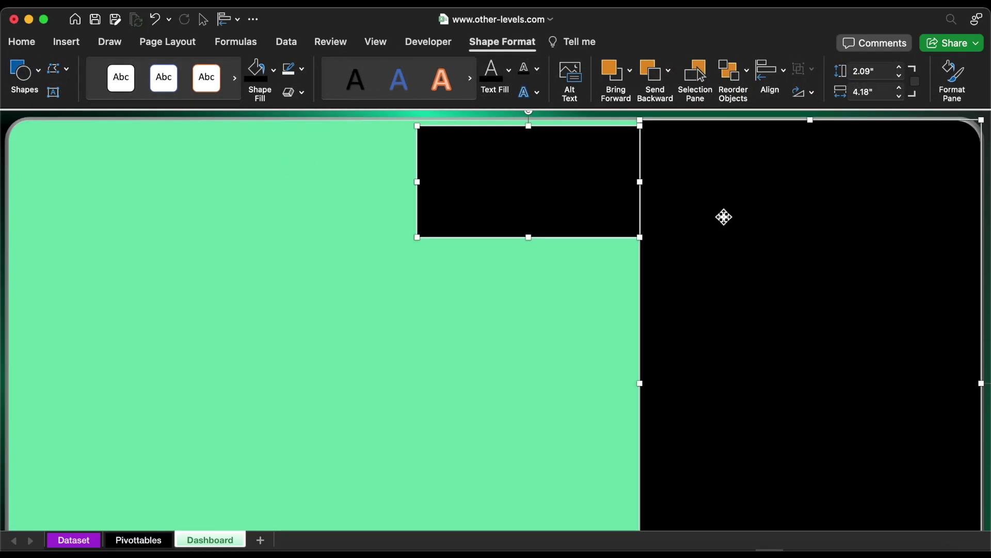
left_click(773, 88)
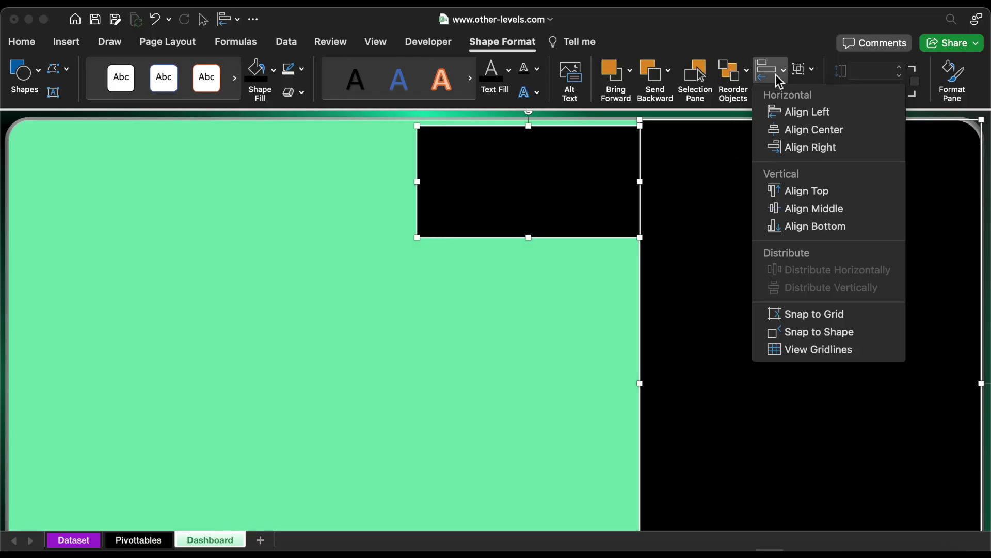
left_click(821, 191)
Duplicate the small black rectangle, set the copy to 7.39 inches high and 9.01 inches wide, and place it under the original against the tall panel.
left_click_drag(508, 205, 330, 329)
left_click(873, 70)
type("7")
key("Return")
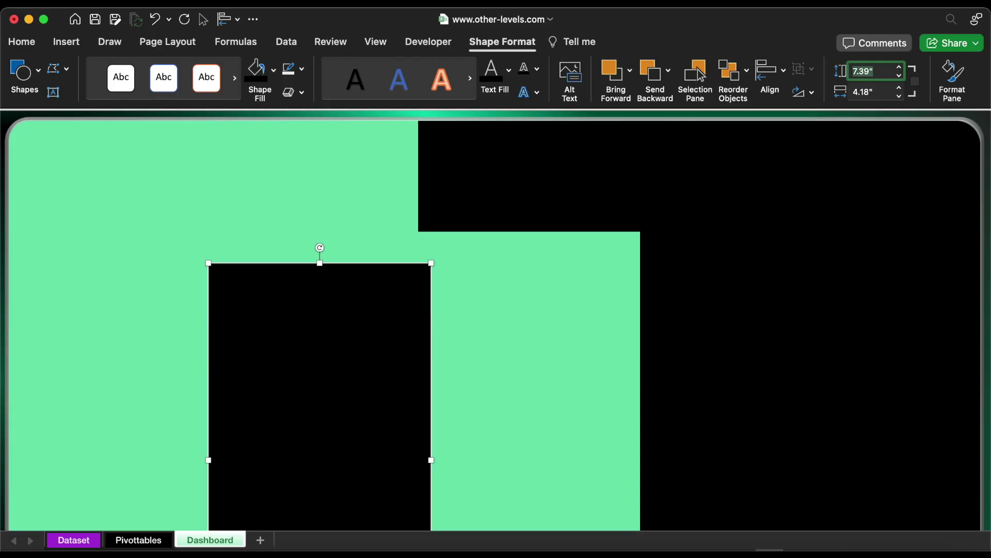
left_click(881, 92)
type("9.01")
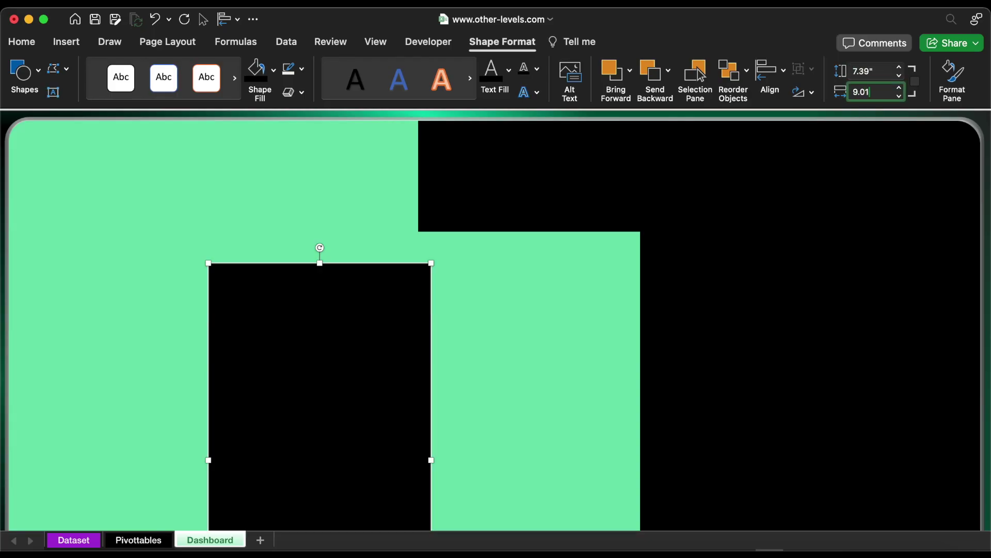
key("Return")
left_click_drag(618, 324, 584, 327)
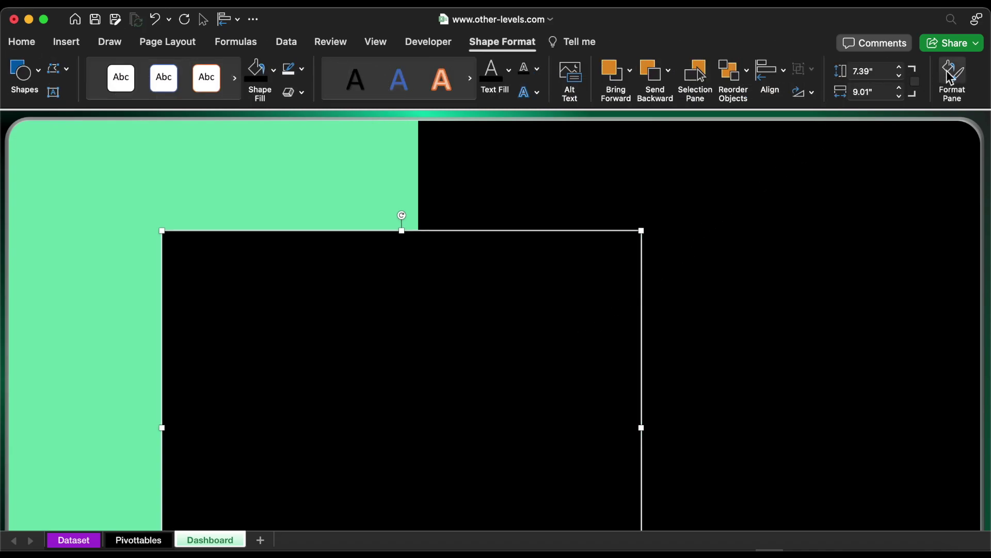
Add a 135° outer shadow to the large black rectangle with 66% transparency and 102% size.
left_click(952, 77)
left_click(832, 181)
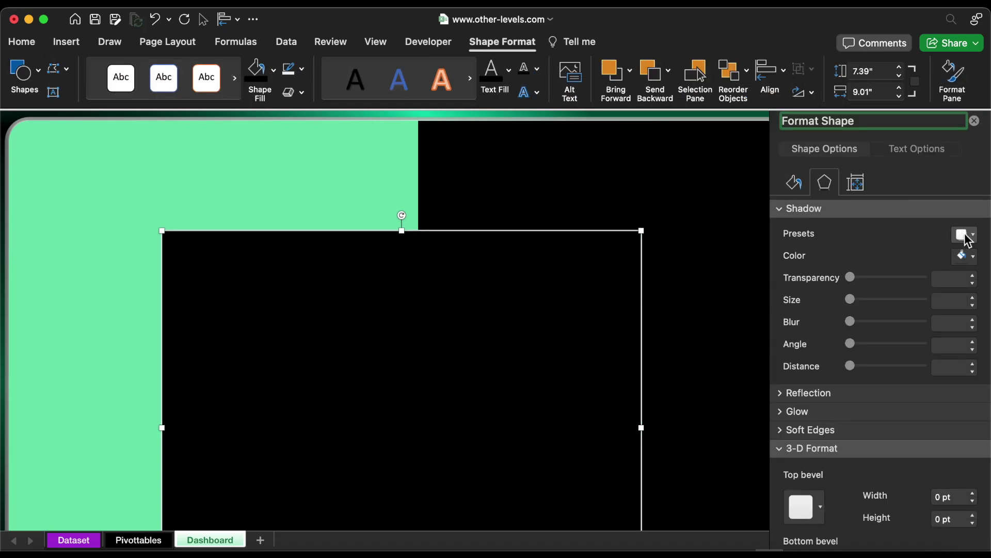
left_click(963, 234)
left_click(956, 355)
scroll(608, 376, "down", 3)
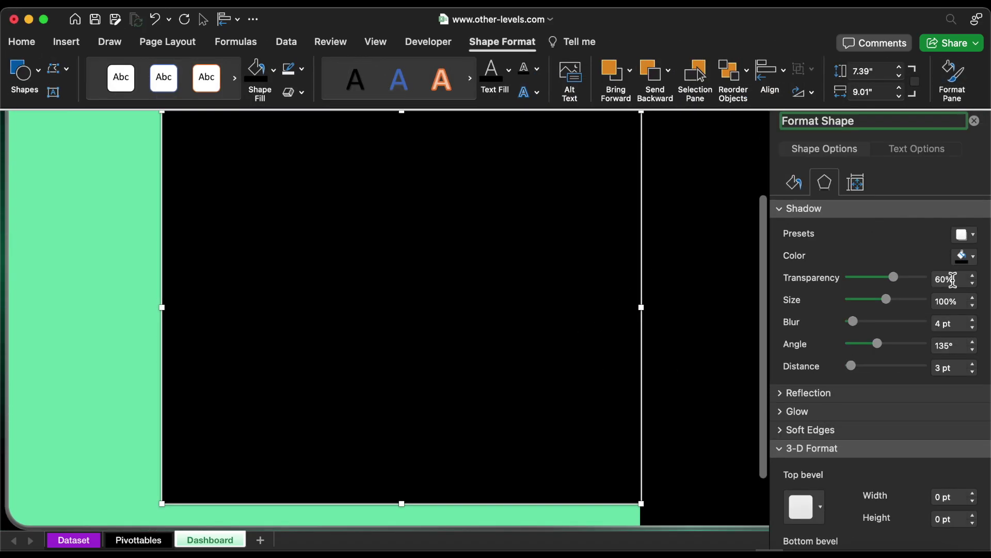
left_click(973, 276)
left_click(973, 297)
left_click(972, 298)
Set the large black rectangle's shadow blur to 48 pt and its distance to 19 pt.
left_click(943, 323)
type("8")
key("Return")
left_click(961, 373)
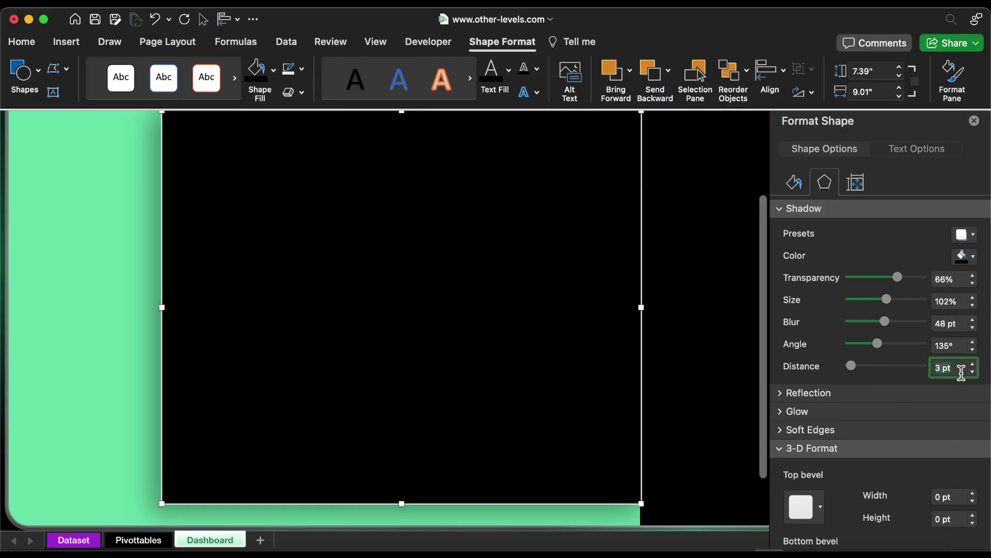
type("19")
key("Return")
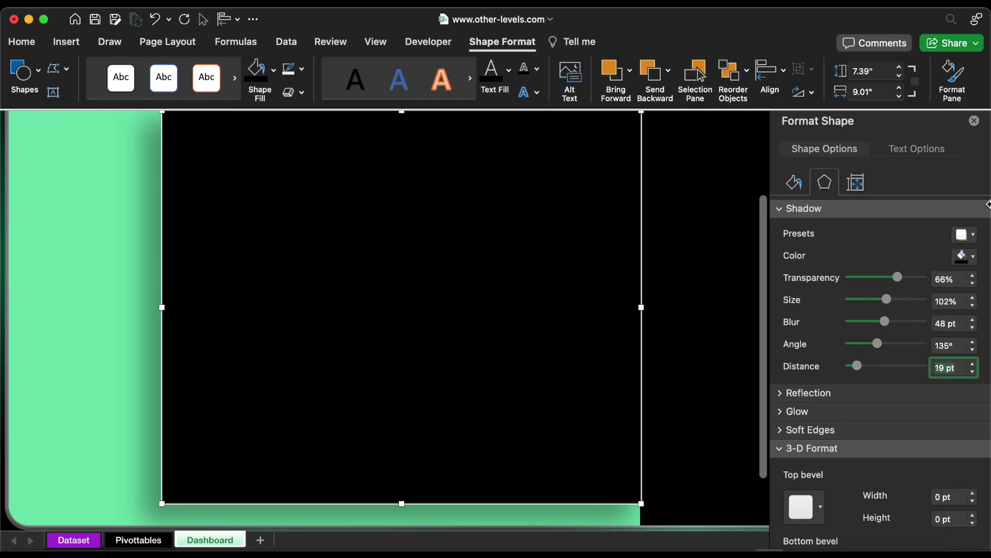
left_click(974, 120)
left_click(766, 250)
scroll(766, 250, "up", 5)
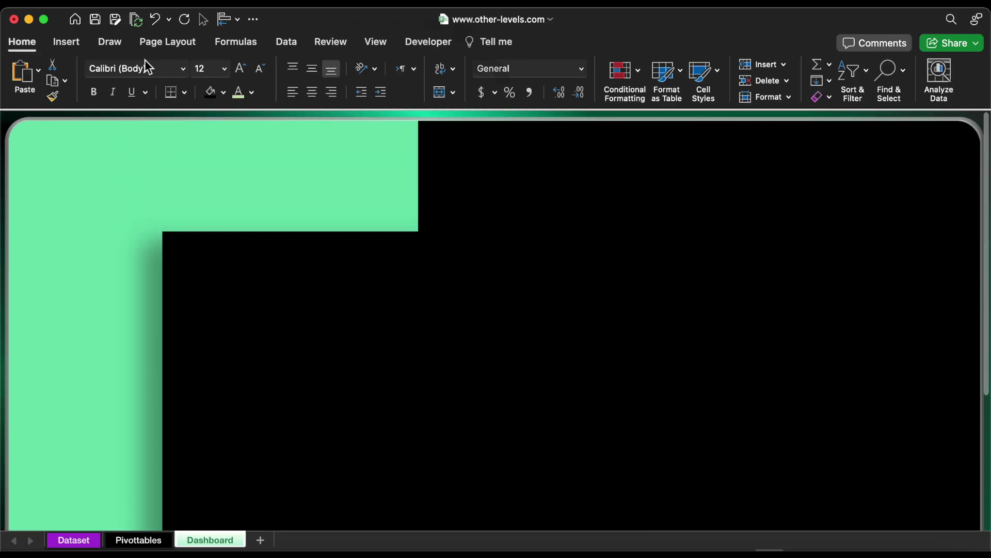
Insert the white logo picture from a file into the upper corner of the green panel.
left_click(66, 41)
left_click(225, 78)
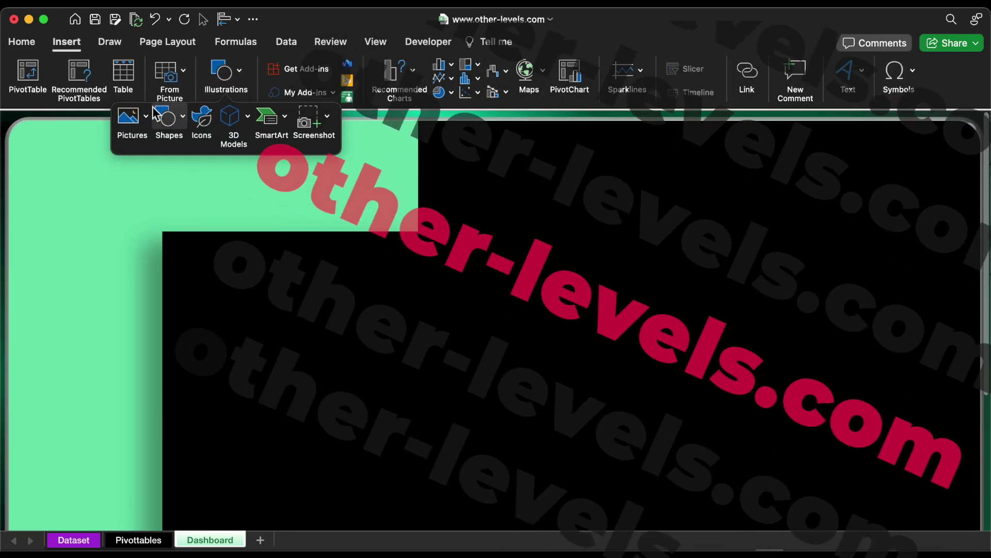
left_click(130, 117)
mouse_move(192, 156)
left_click(330, 179)
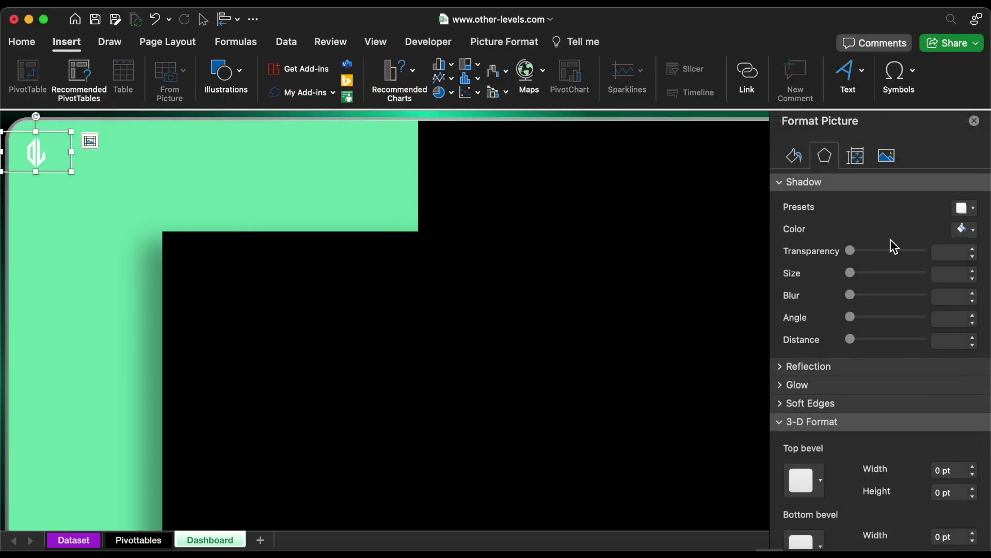
Give the logo a 135° outer shadow with 81% transparency, 7 pt blur and 4 pt distance.
left_click(971, 210)
left_click(955, 331)
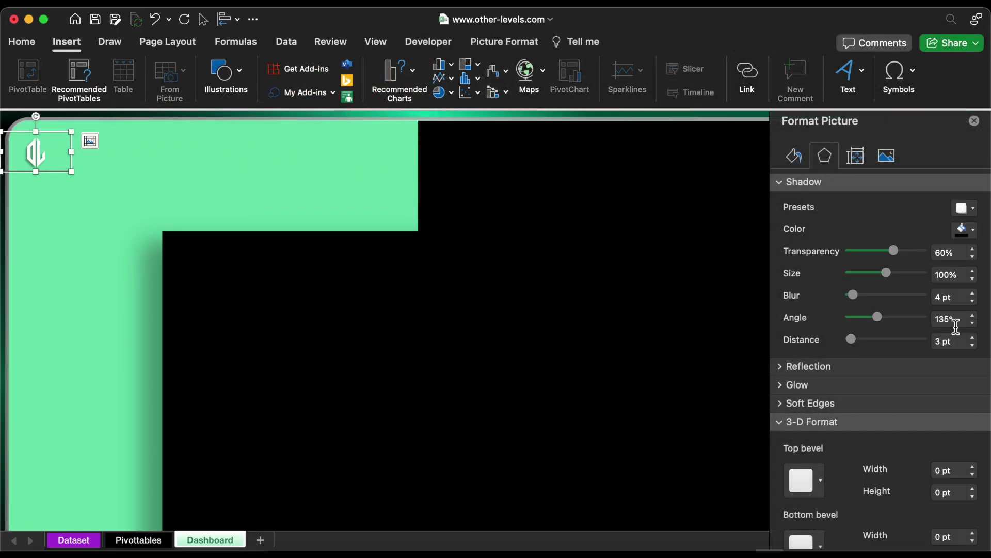
left_click(962, 257)
type("81")
key("Return")
left_click(960, 300)
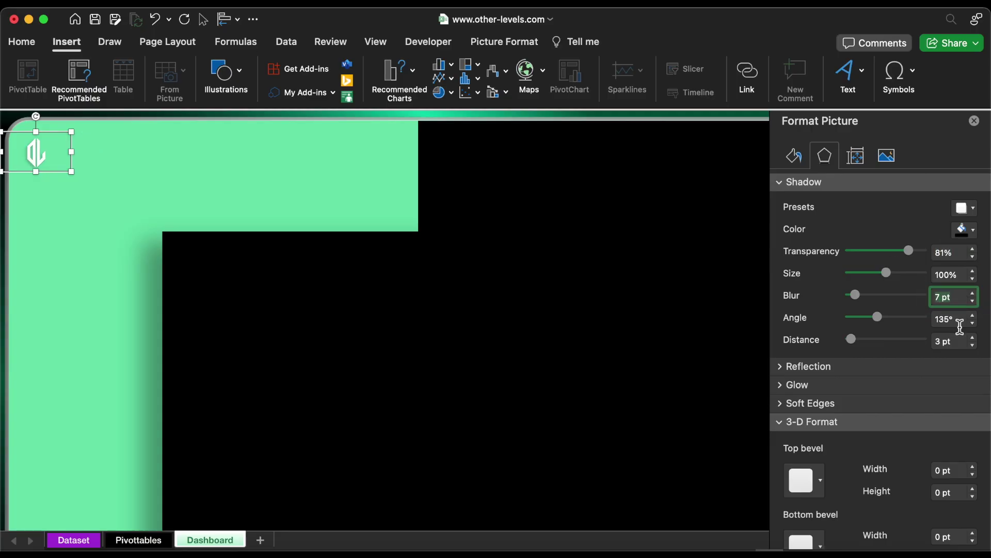
left_click(973, 337)
Draw a text box in the upper part of the green panel and position it beside the logo.
left_click(226, 77)
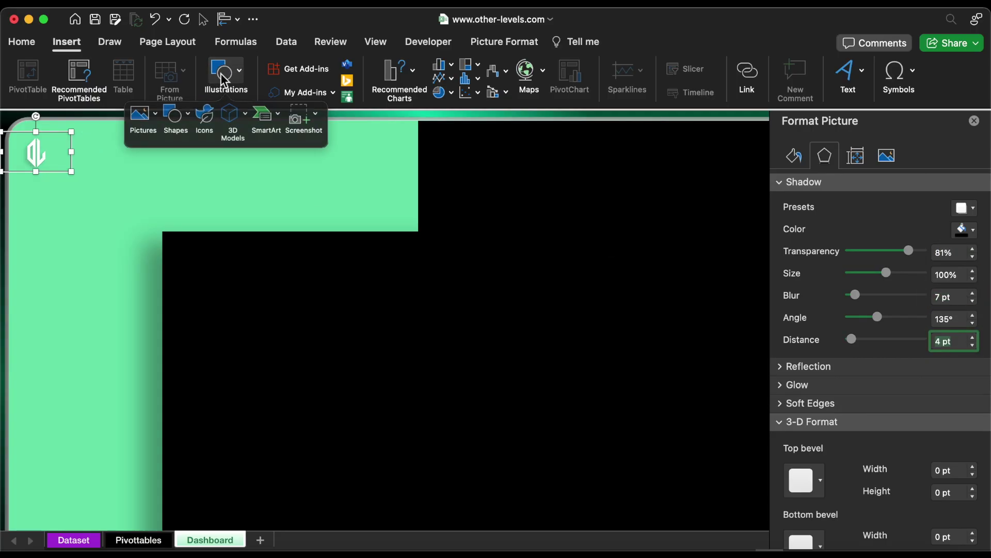
left_click(166, 123)
left_click(228, 162)
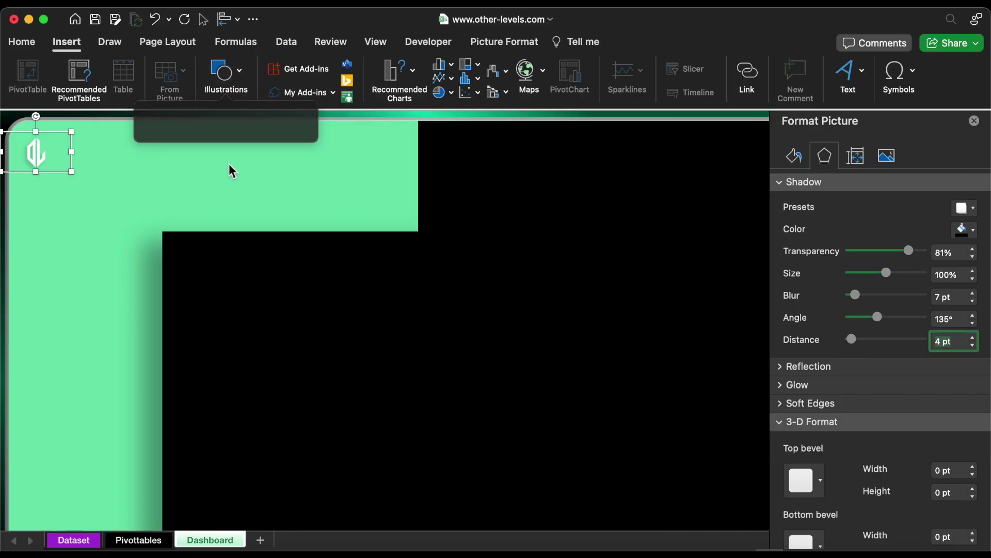
left_click_drag(98, 133, 210, 182)
left_click_drag(184, 138, 157, 144)
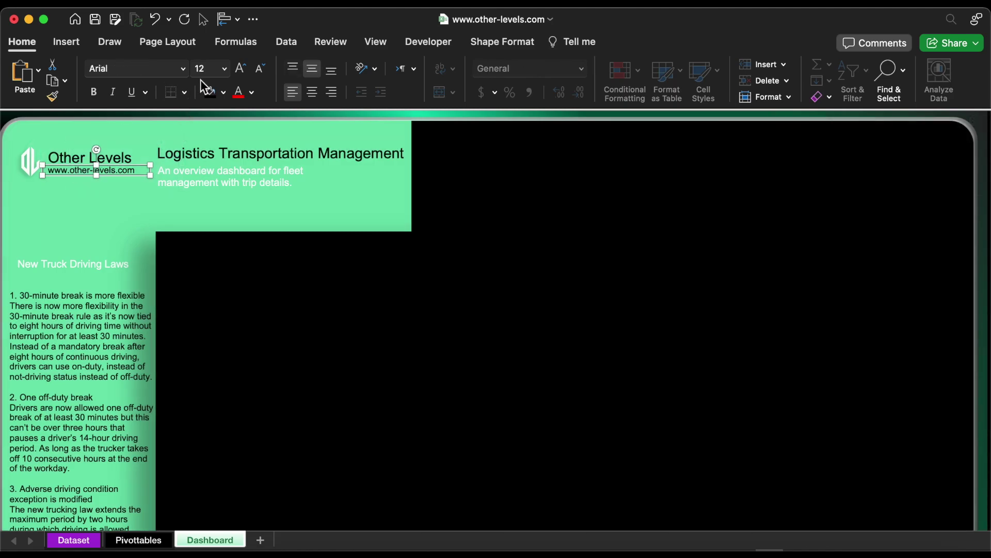
Check the font and size settings of the company name, dashboard title, description and truck driving laws text boxes.
left_click(137, 153)
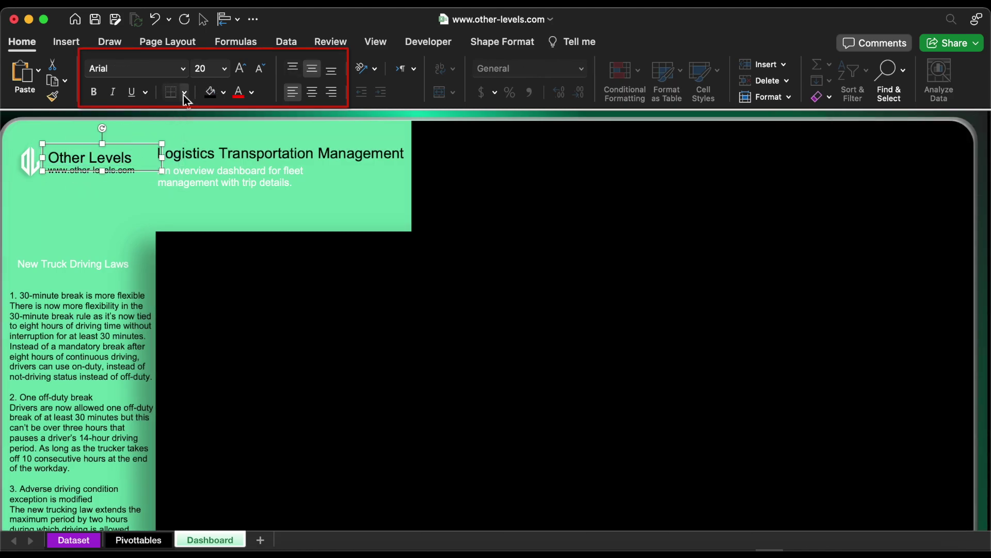
left_click(335, 145)
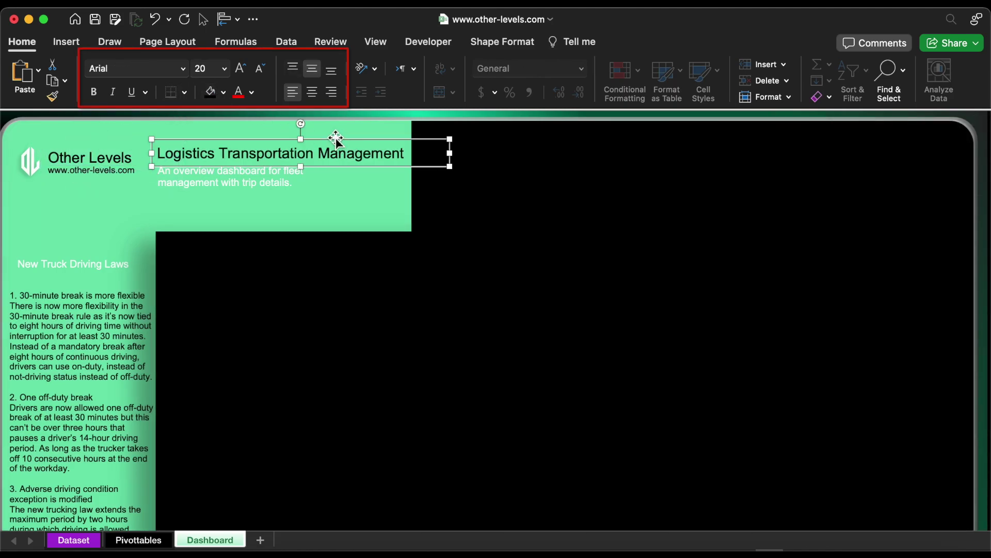
left_click(220, 200)
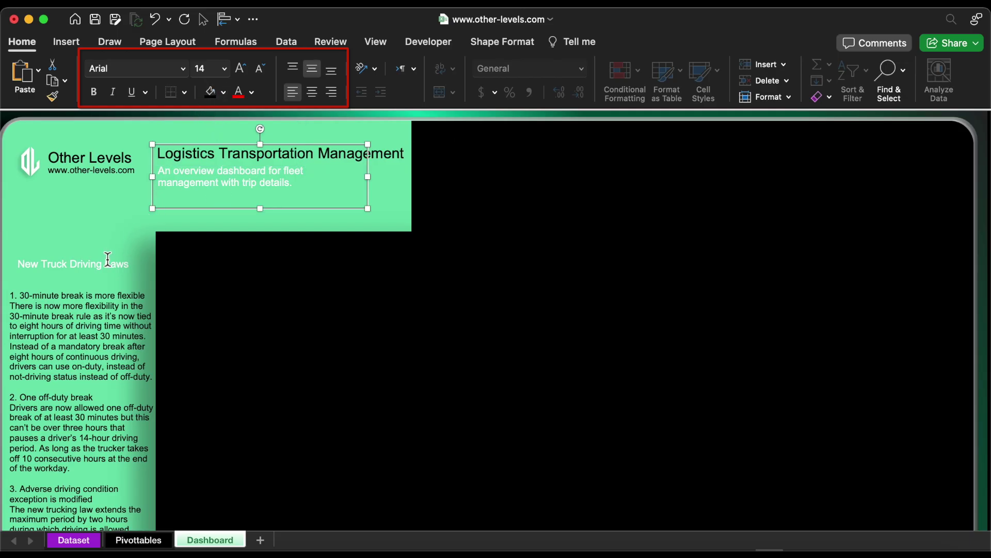
double_click(89, 264)
left_click(74, 305)
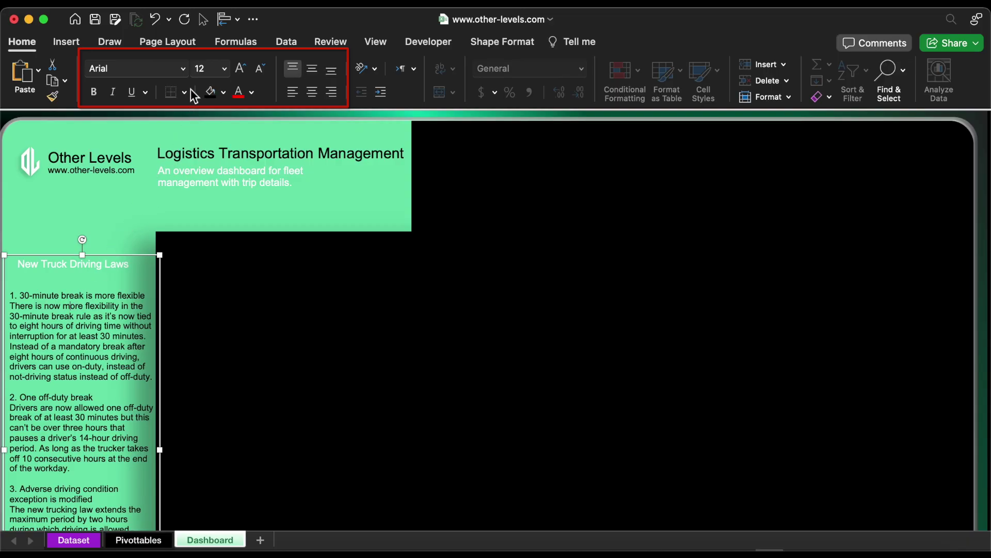
Insert a plus icon from the stock icons and place it above the Logistics Transportation Management title.
left_click(67, 41)
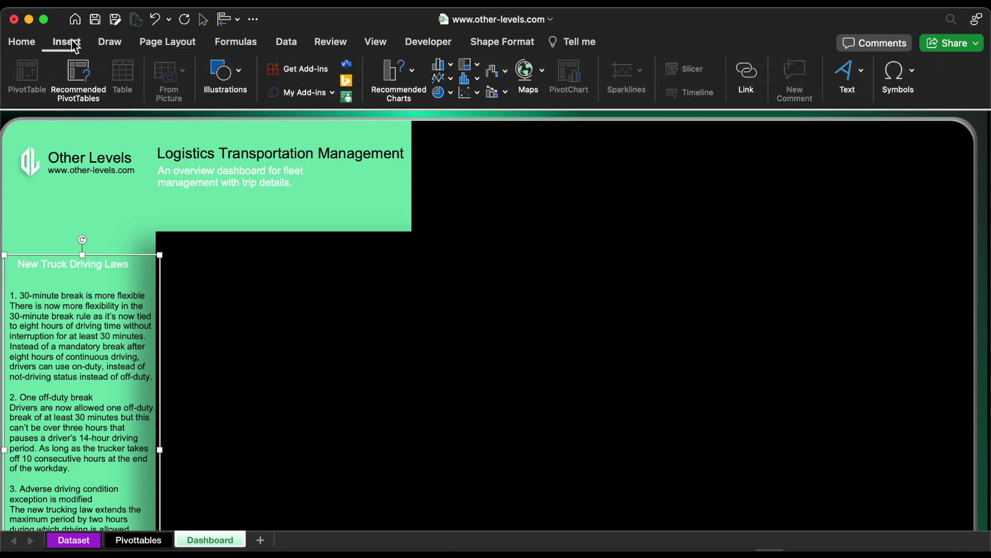
left_click(226, 75)
left_click(203, 120)
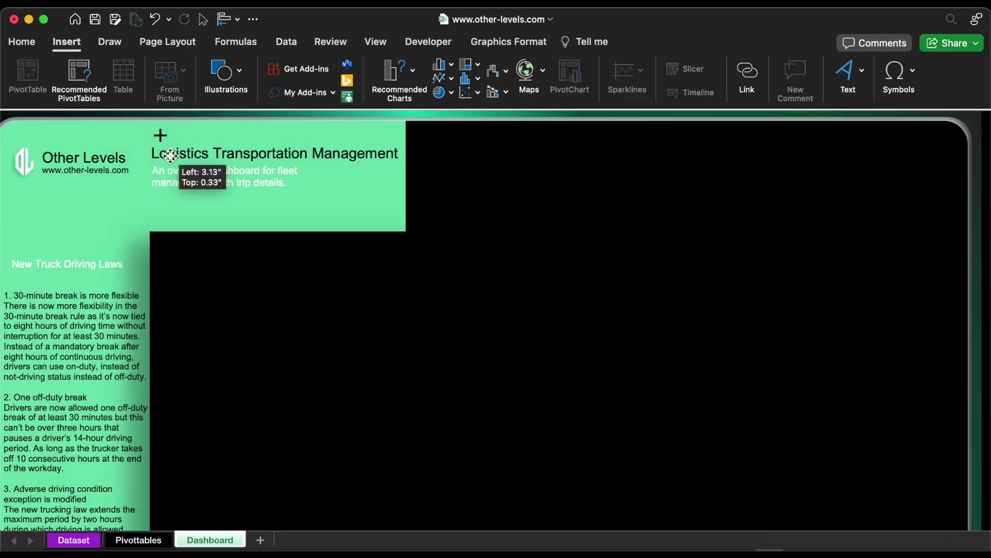
left_click_drag(171, 155, 168, 152)
Draw a thin vertical rectangle about 0.28 inches high and 0.07 inches wide before the New Truck Driving Laws heading.
left_click(227, 77)
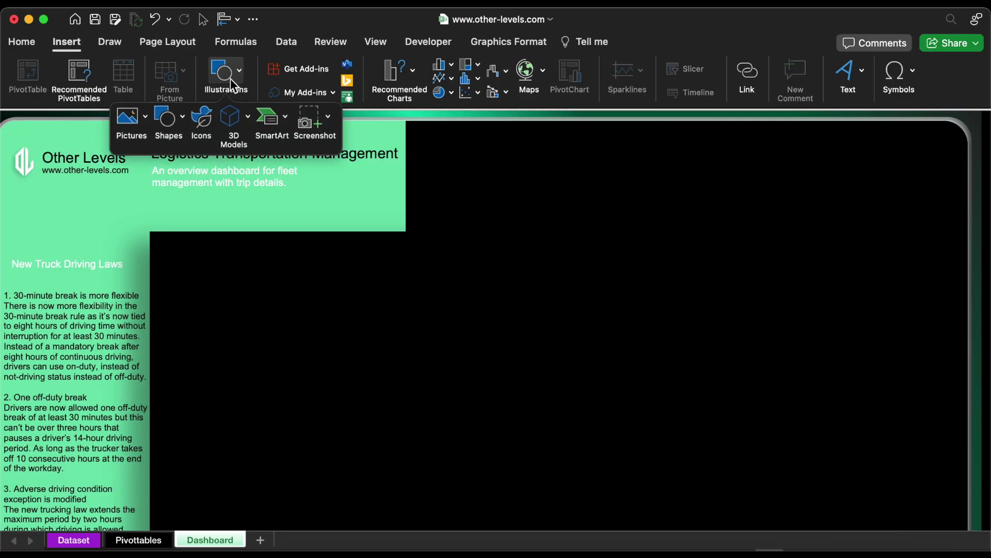
left_click(165, 126)
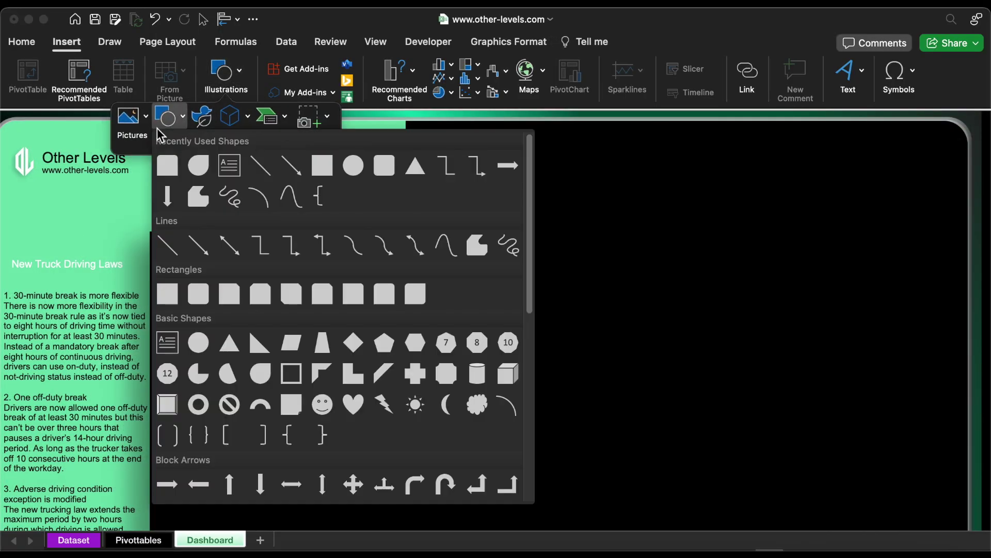
left_click(318, 161)
left_click_drag(4, 254, 9, 272)
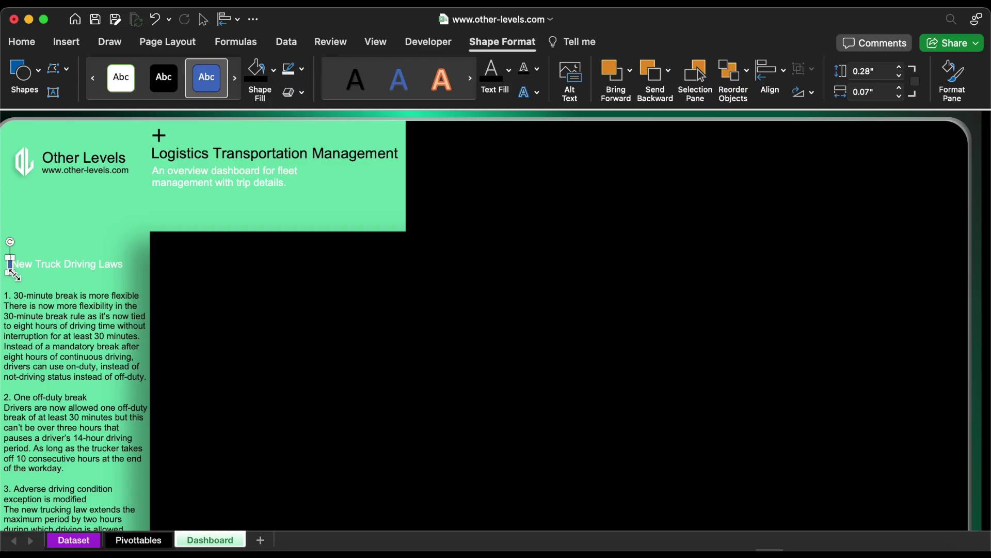
Remove the thin rectangle's outline and fill it with purple, hex A930D8.
left_click(301, 69)
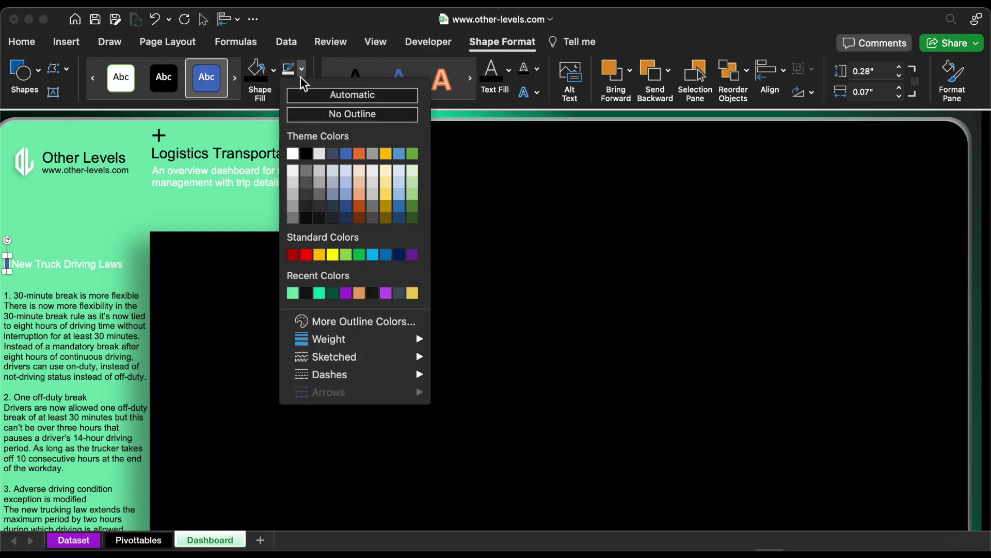
left_click(306, 110)
left_click(273, 73)
left_click(307, 298)
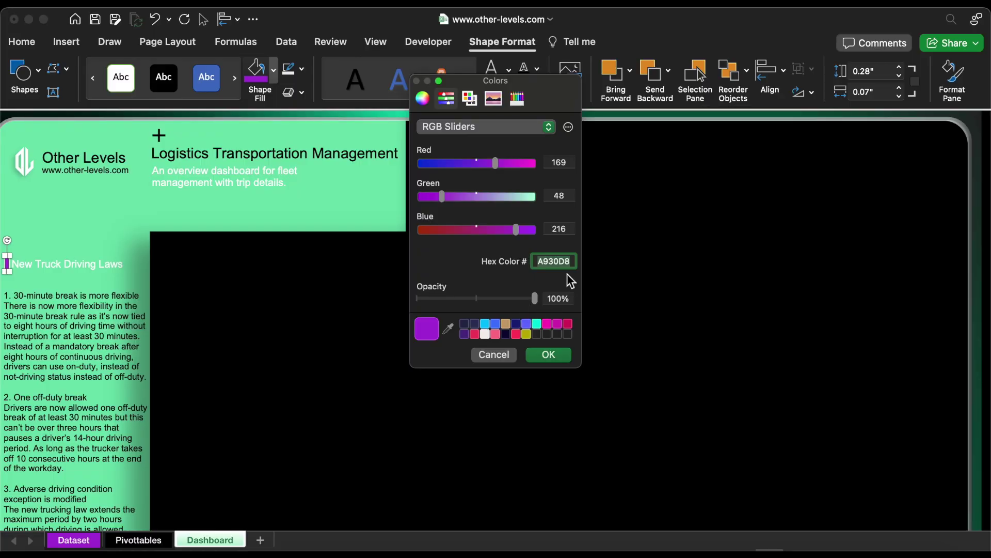
left_click(547, 354)
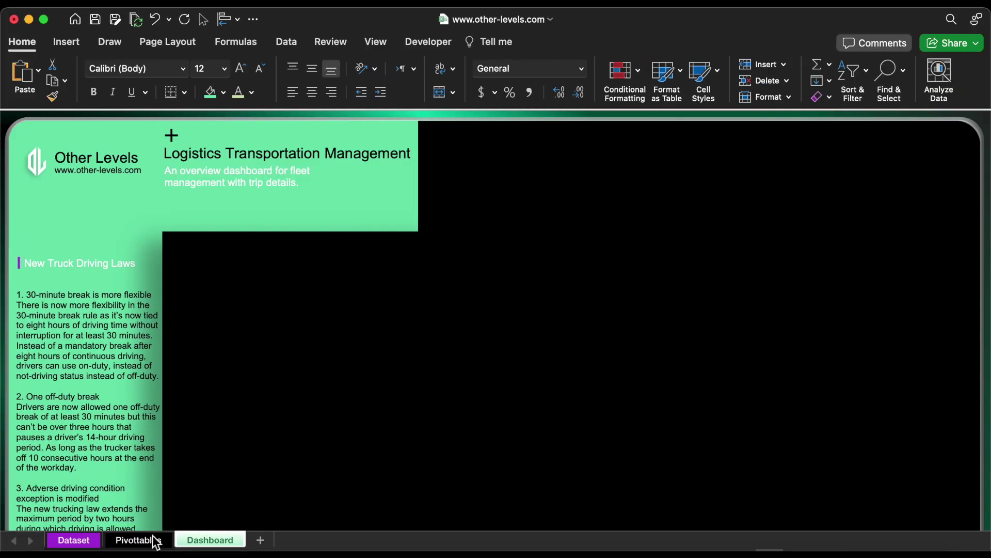
Insert a Month slicer from the Total Trips pivot table on the Pivottables sheet and apply a dark slicer style.
left_click(156, 540)
left_click(97, 159)
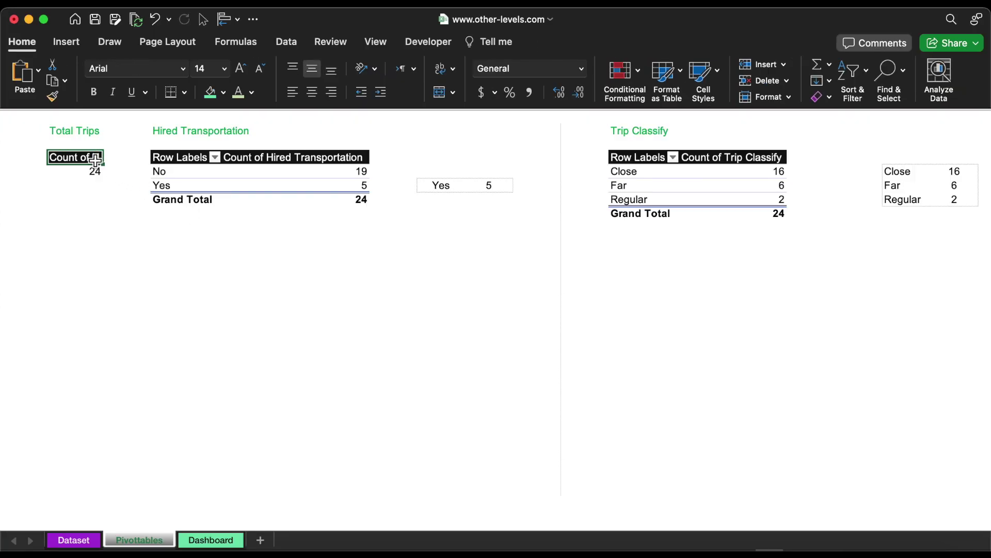
left_click(67, 42)
left_click(692, 69)
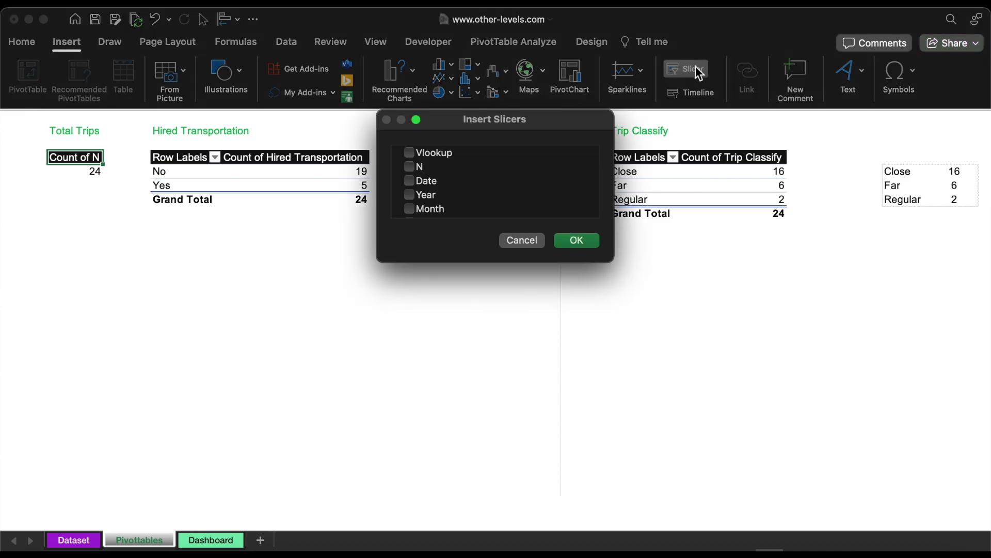
left_click(409, 209)
left_click(576, 241)
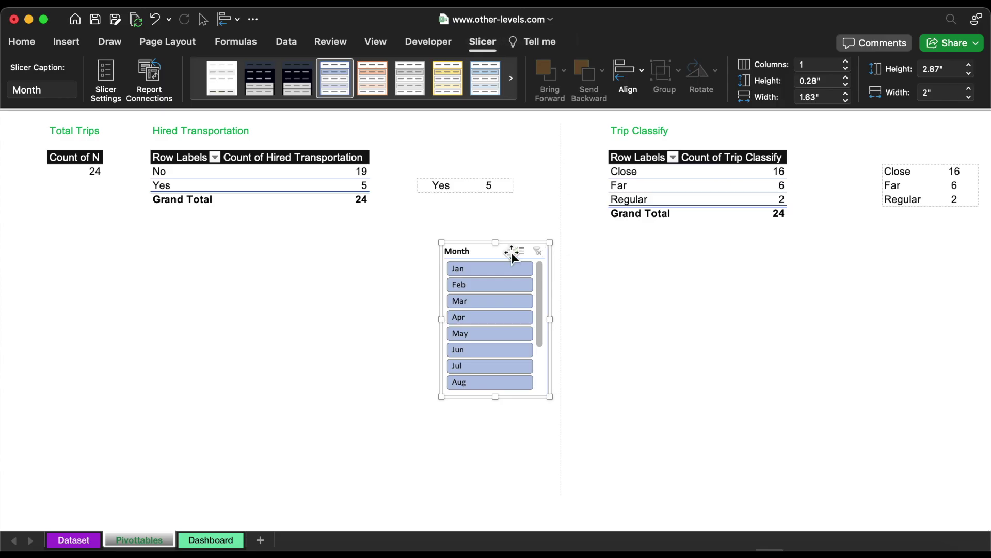
left_click_drag(502, 253, 237, 253)
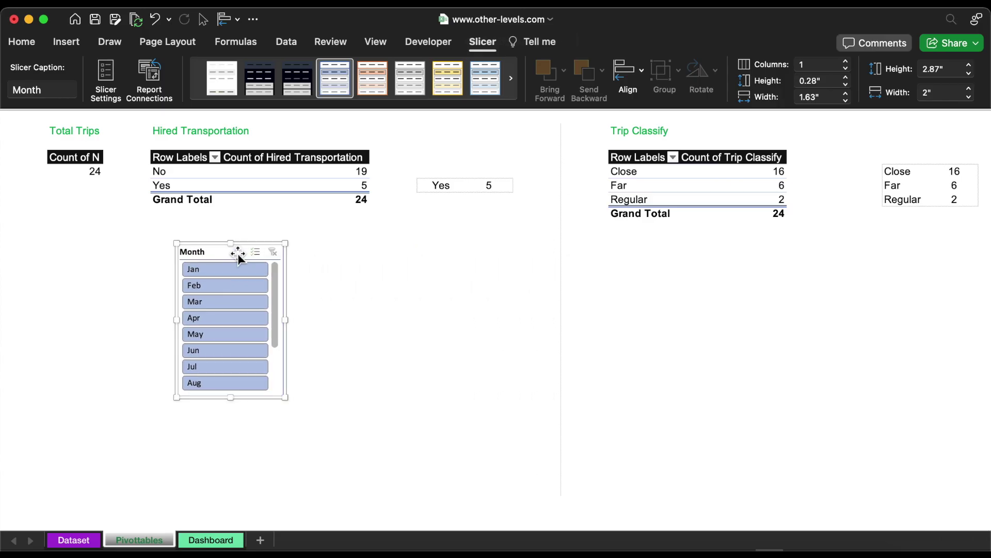
left_click(272, 93)
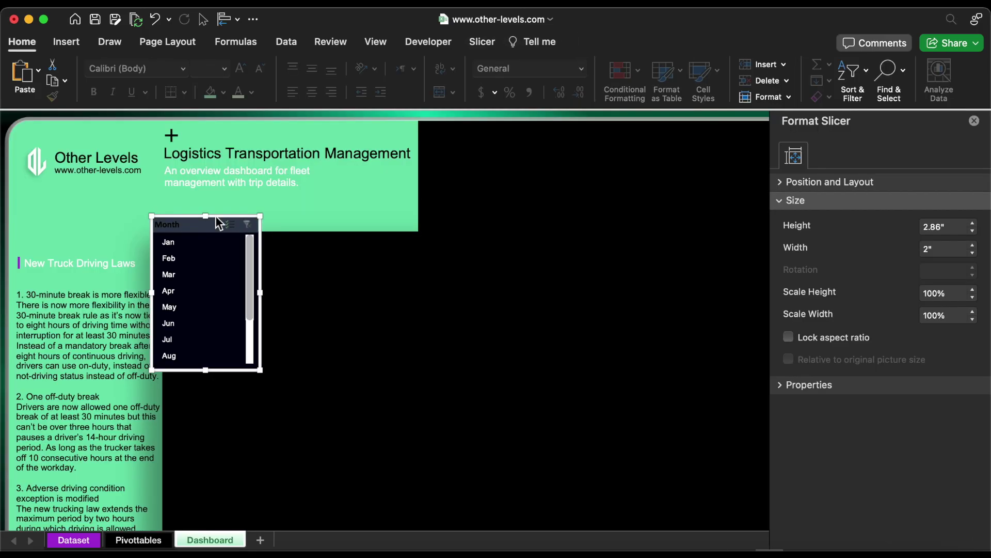
Turn off the header display of the Month slicer on the Dashboard sheet.
right_click(258, 227)
left_click(290, 431)
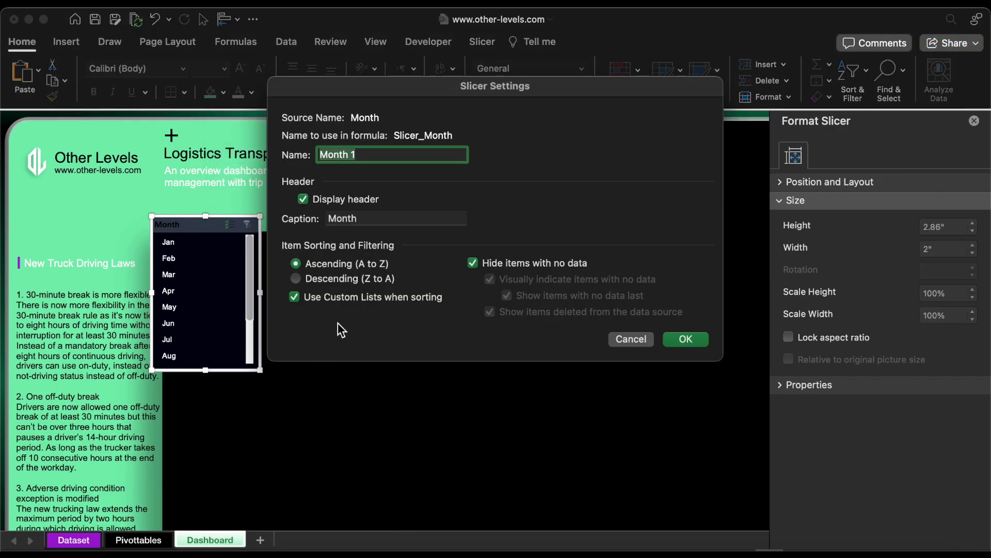
left_click(695, 339)
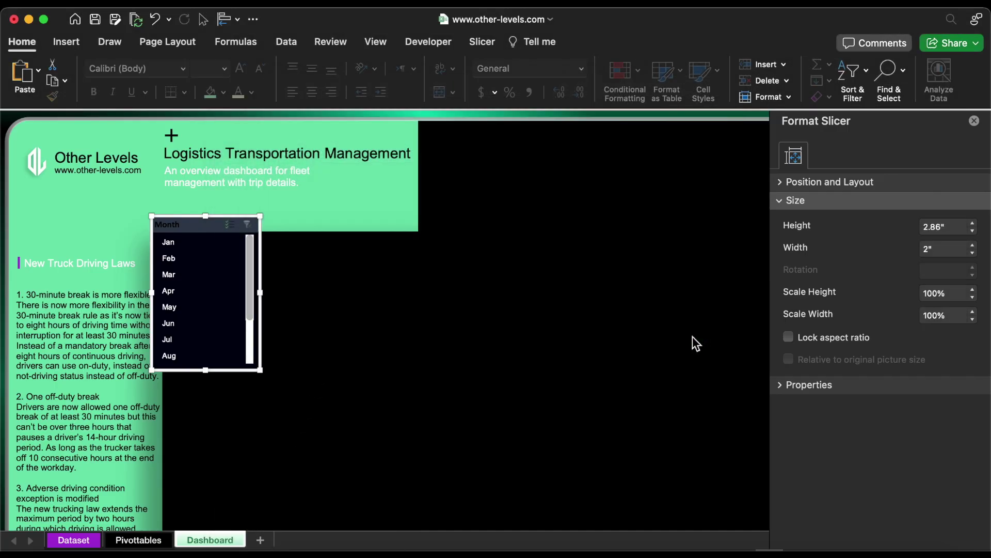
Lay out the Month slicer in 12 columns with buttons 0.4 inches high and 0.53 inches wide.
left_click(482, 42)
left_click(817, 64)
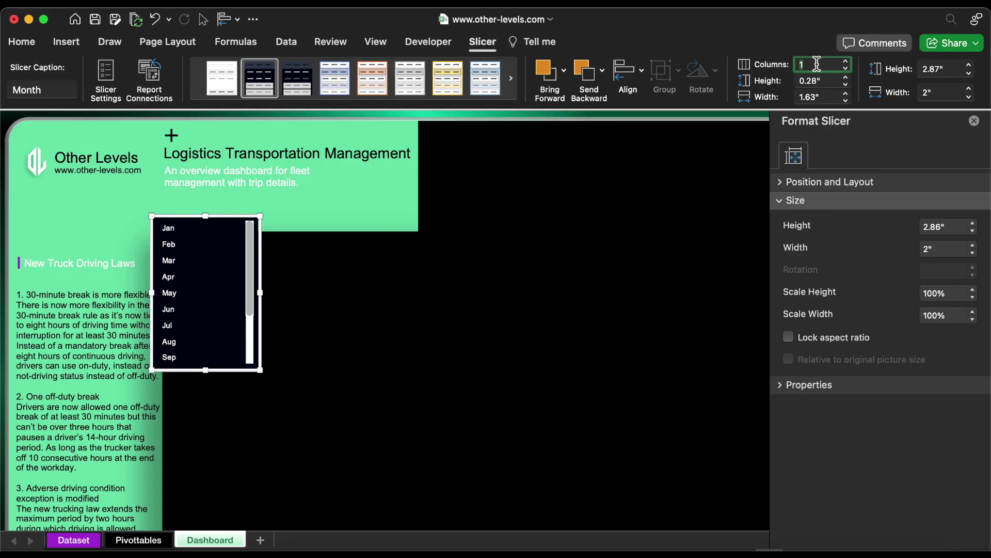
type("12")
key("Tab")
type("0")
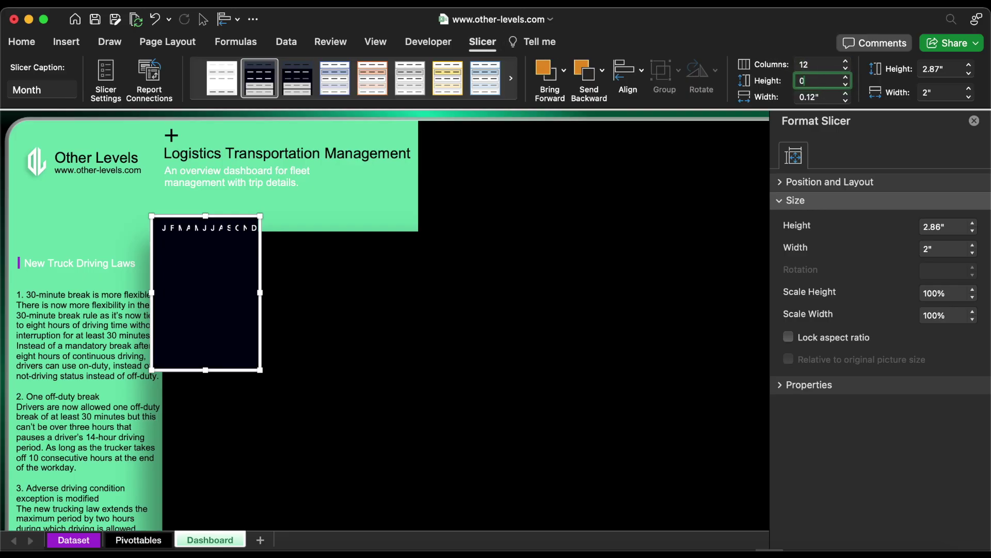
type(".4")
key("Return")
left_click(826, 98)
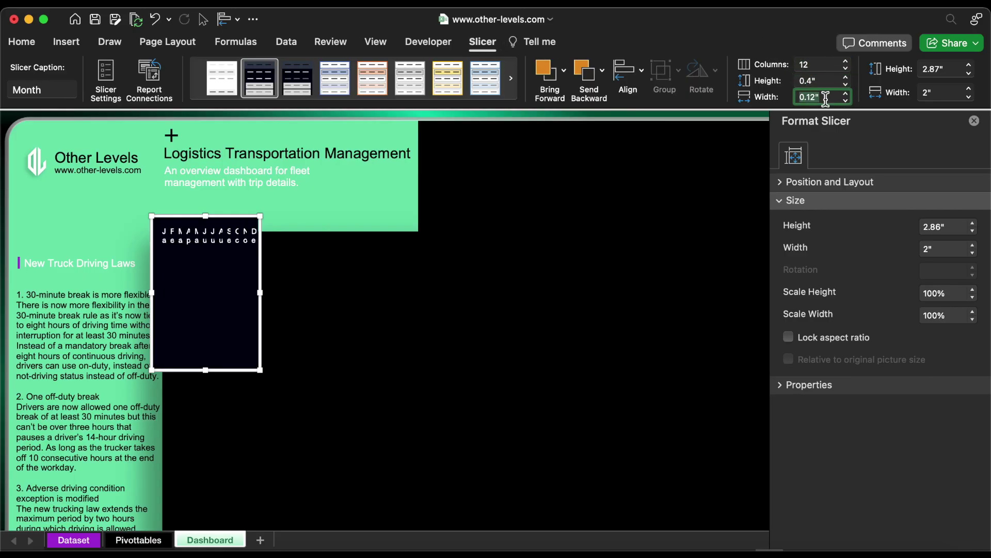
type("0.53")
key("Return")
Set the Month slicer's overall size to 0.6 inches high and 6.9 inches wide.
left_click(958, 67)
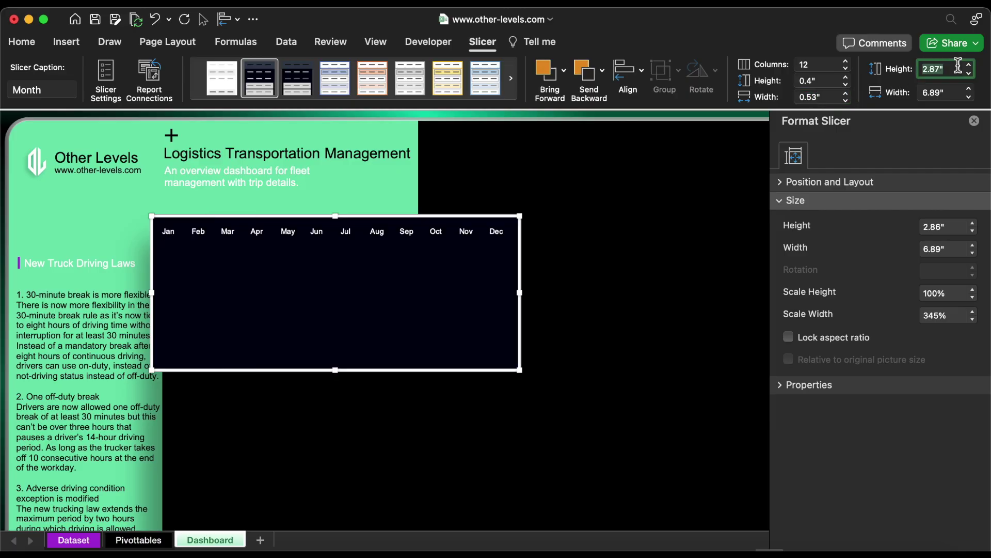
key("Return")
key("Tab")
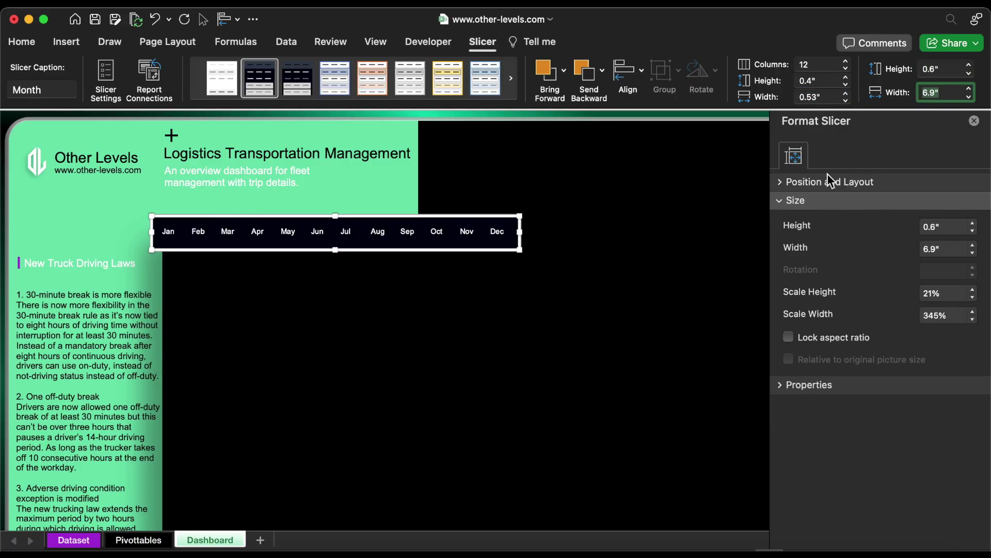
Position the Month slicer at 1.01 inches horizontal and 1.71 inches vertical, and disable its resizing and moving.
left_click(836, 182)
left_click(955, 229)
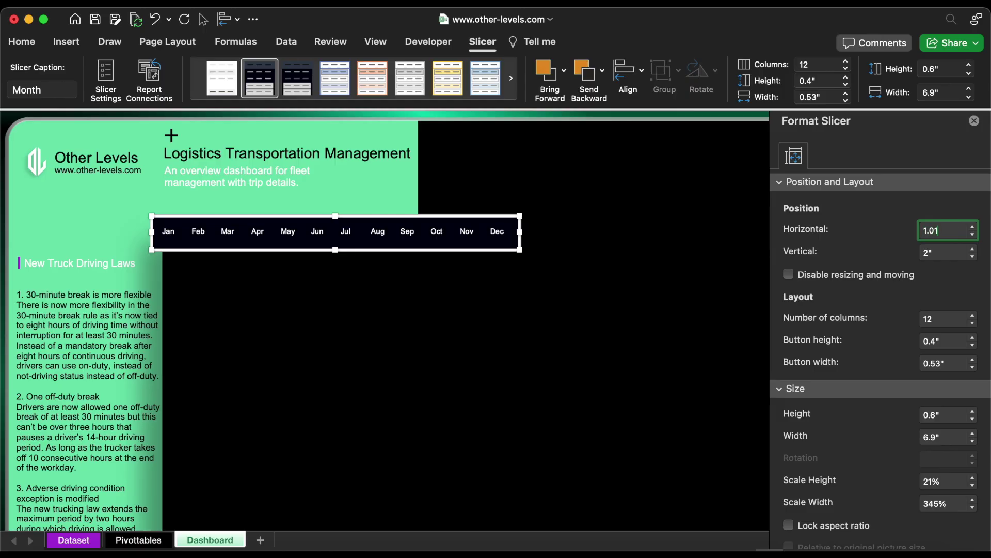
key("Tab")
type("1")
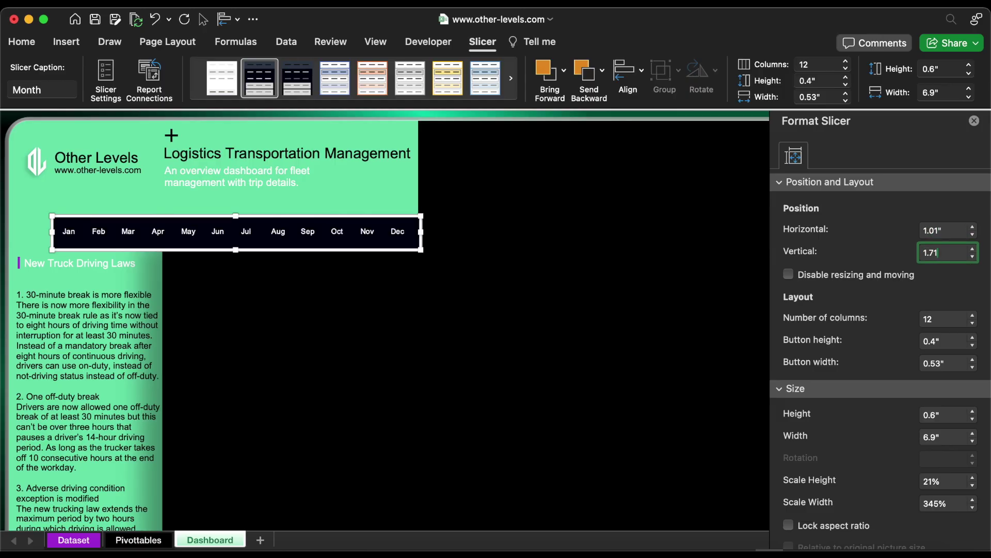
type(".71")
key("Return")
left_click(812, 274)
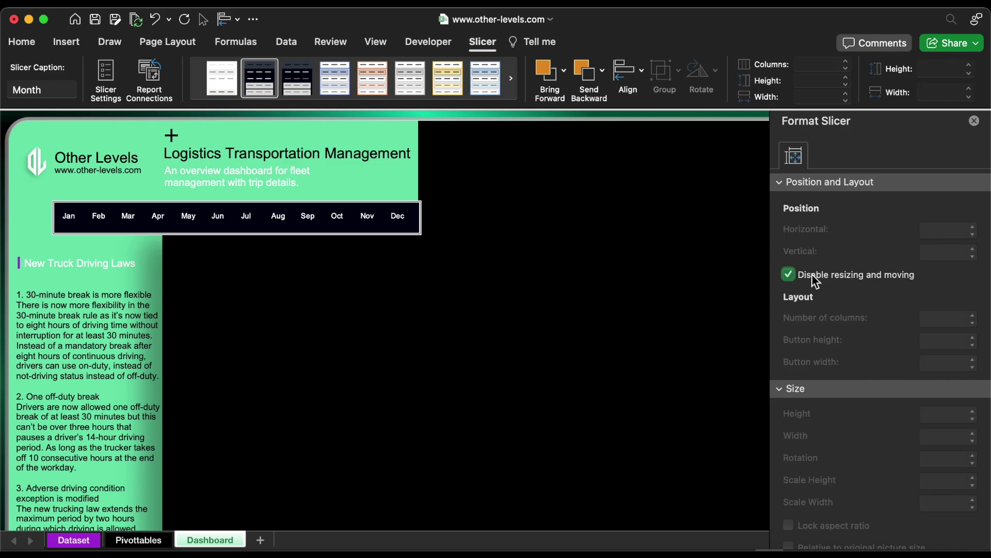
left_click(196, 470)
Insert a Driver slicer from the Hired Transportation pivot table on the Pivottables sheet.
left_click(138, 540)
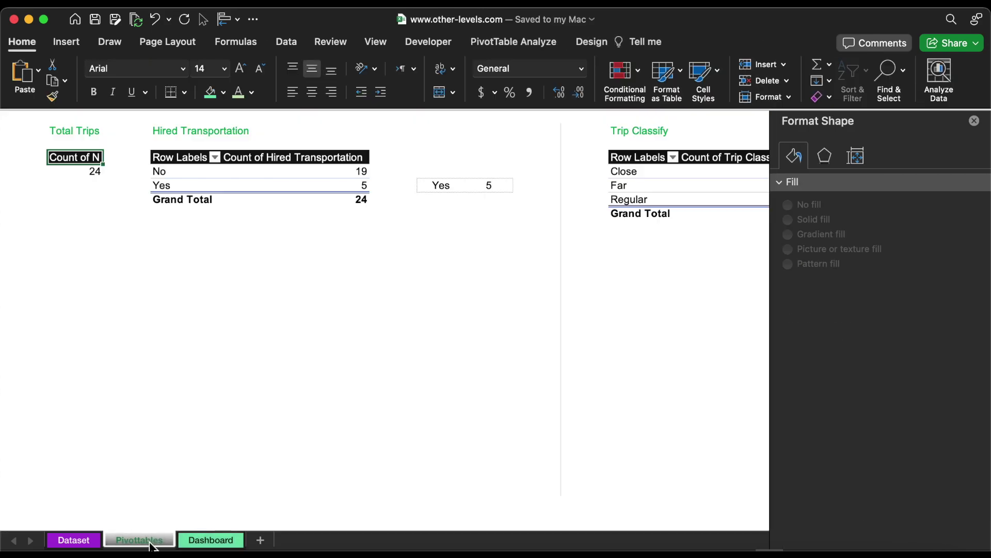
left_click(174, 166)
left_click(67, 41)
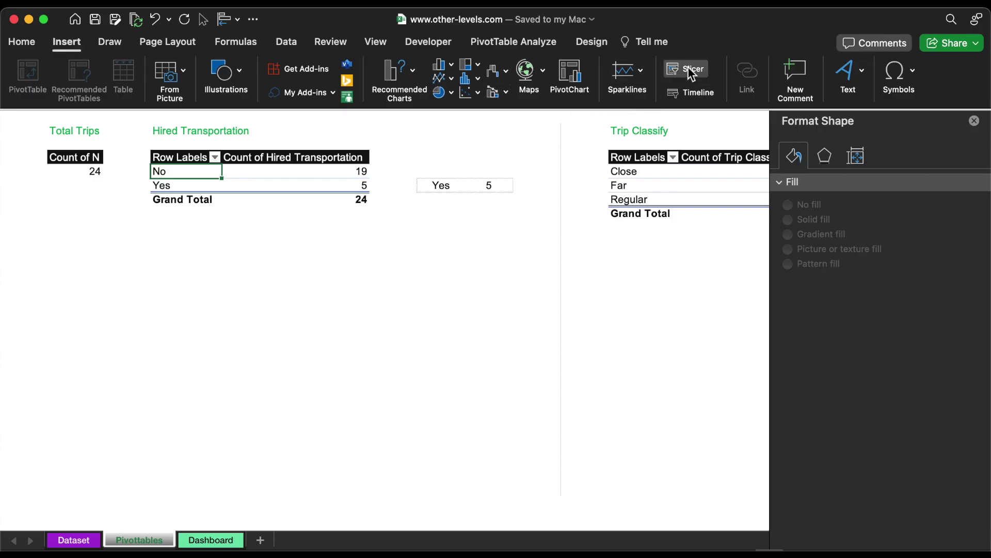
left_click(692, 72)
scroll(456, 185, "down", 5)
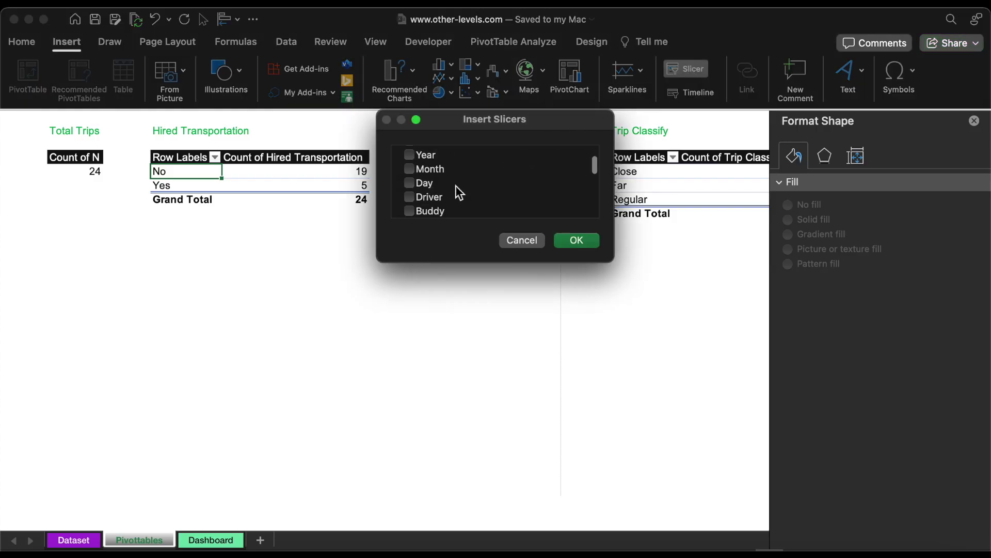
left_click(410, 173)
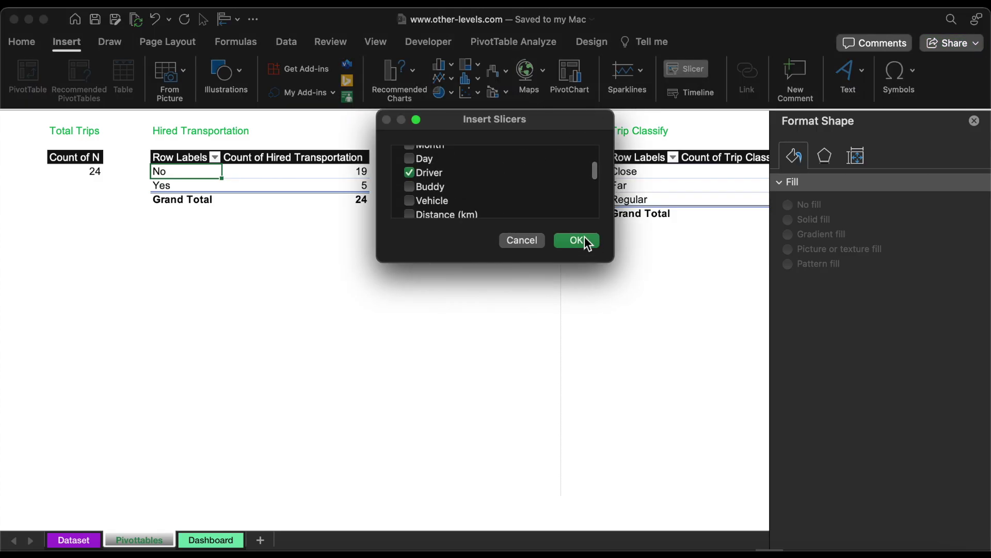
left_click(576, 241)
Move the Driver slicer to the Dashboard sheet and apply the black custom slicer style.
right_click(381, 250)
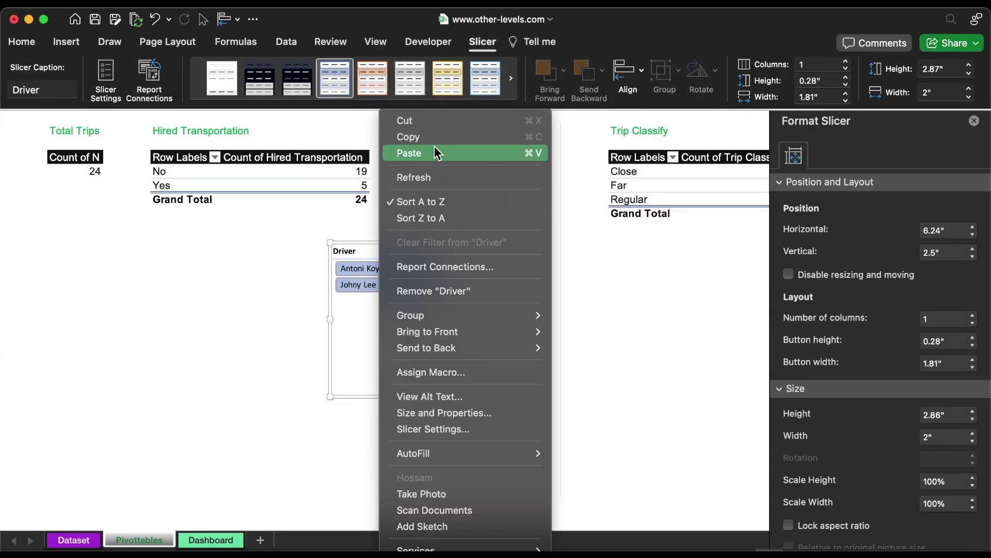
left_click(426, 120)
left_click(217, 536)
key("super+v")
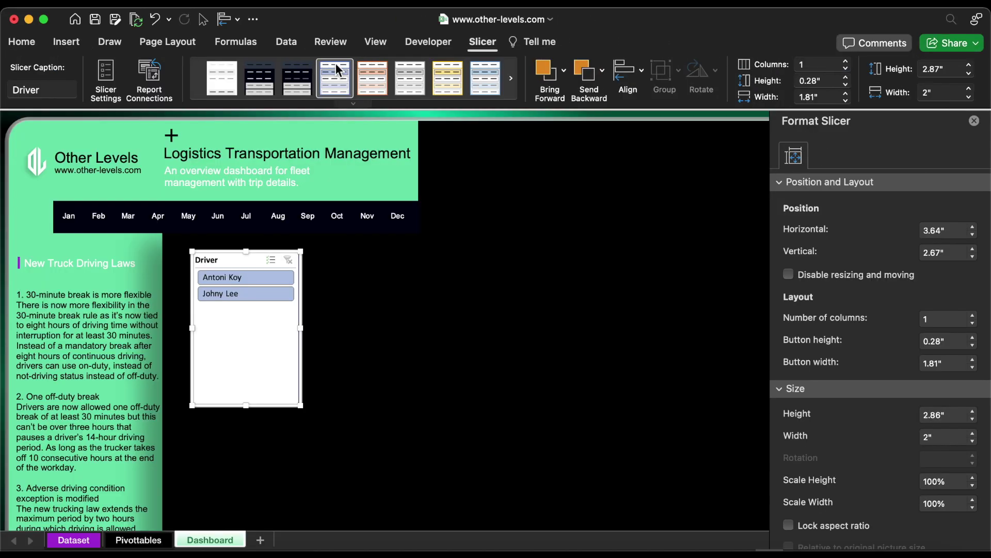
left_click(295, 82)
Turn off the header display of the Driver slicer.
right_click(269, 330)
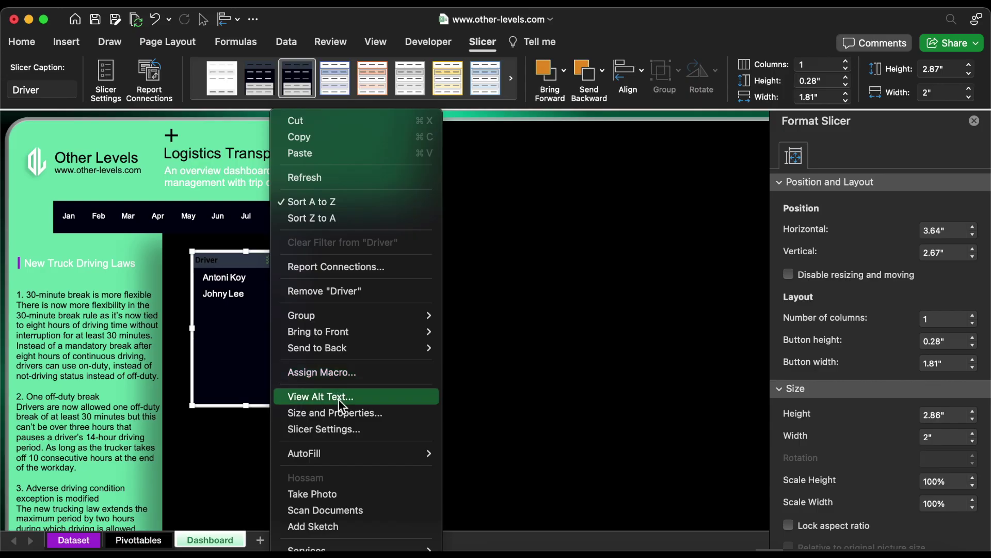
left_click(347, 430)
left_click(332, 203)
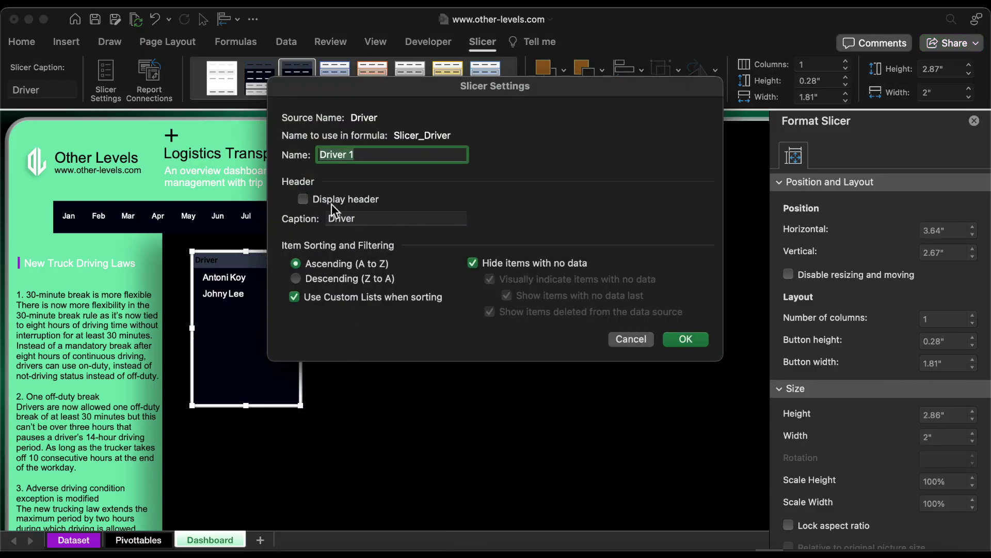
left_click(686, 341)
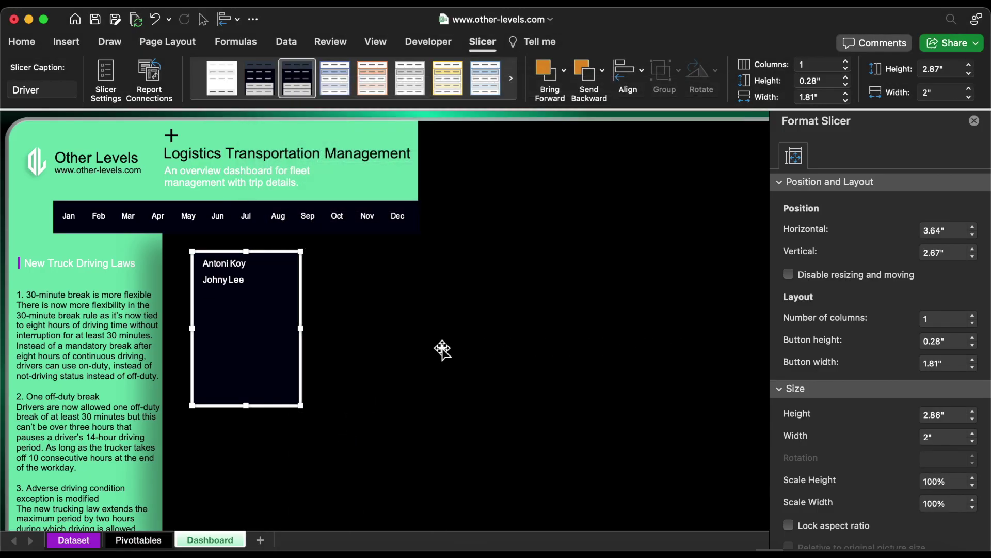
Set the Driver slicer's buttons to 0.9 inches high and 1.13 inches wide, and its overall height to 3.18 inches.
left_click(846, 77)
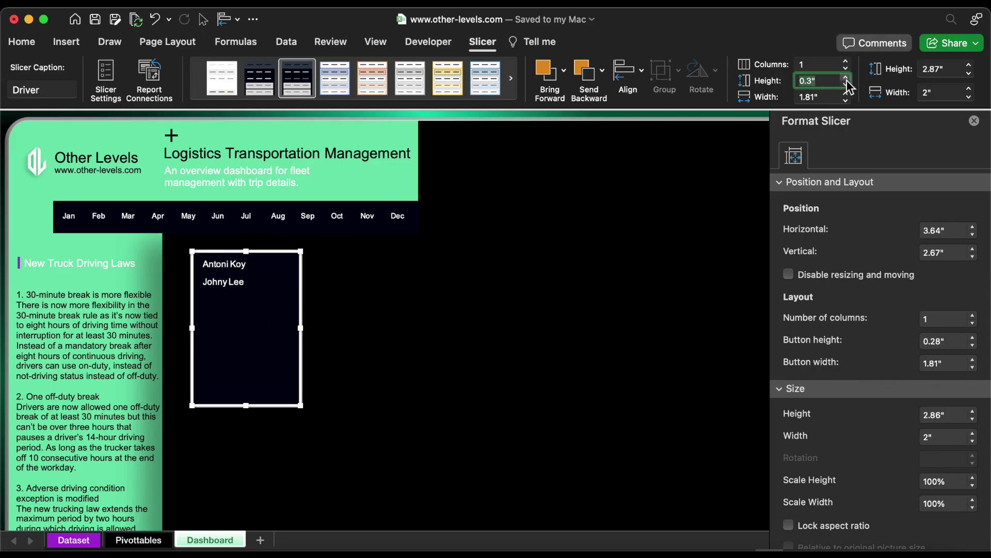
left_click(813, 97)
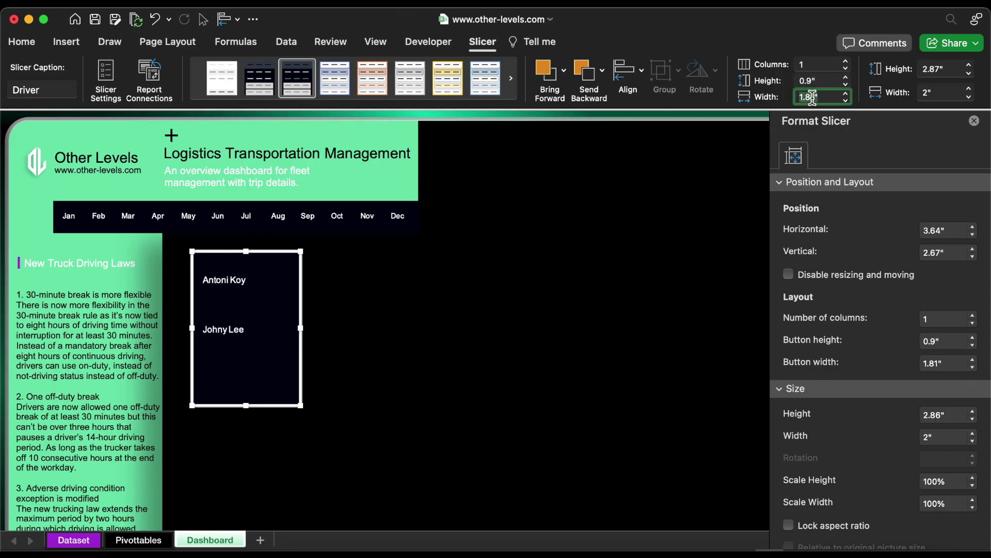
type("1.13")
key("Return")
left_click(939, 68)
type("3.18")
key("Return")
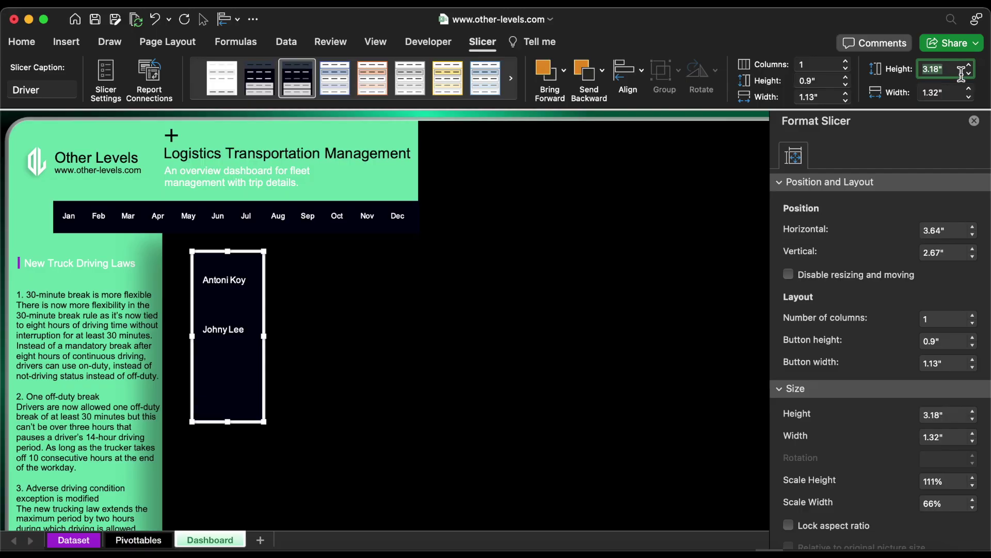
Position the Driver slicer at 4.1 inches horizontal and about 2.5 inches vertical, and disable its resizing and moving.
left_click(972, 227)
left_click(972, 234)
left_click(973, 257)
left_click(972, 256)
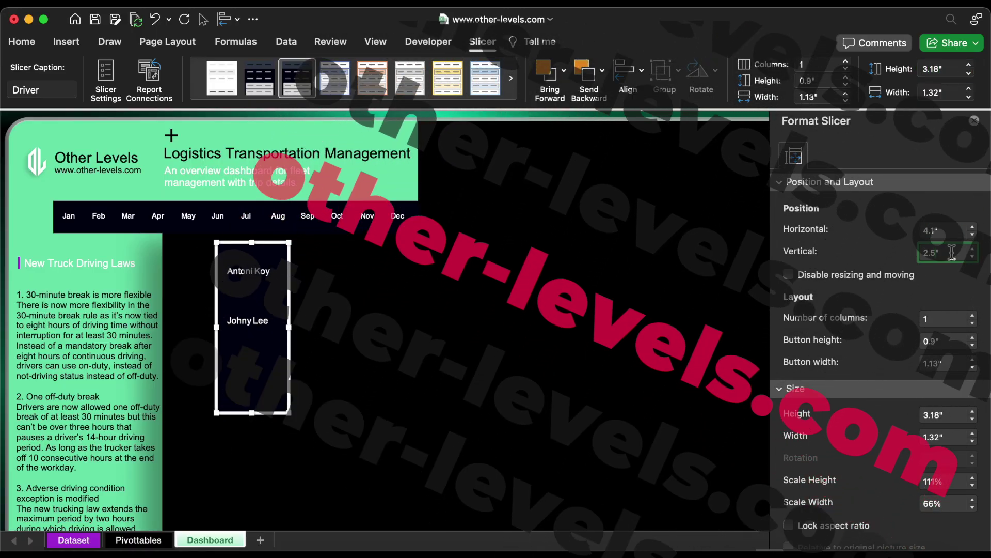
left_click(788, 274)
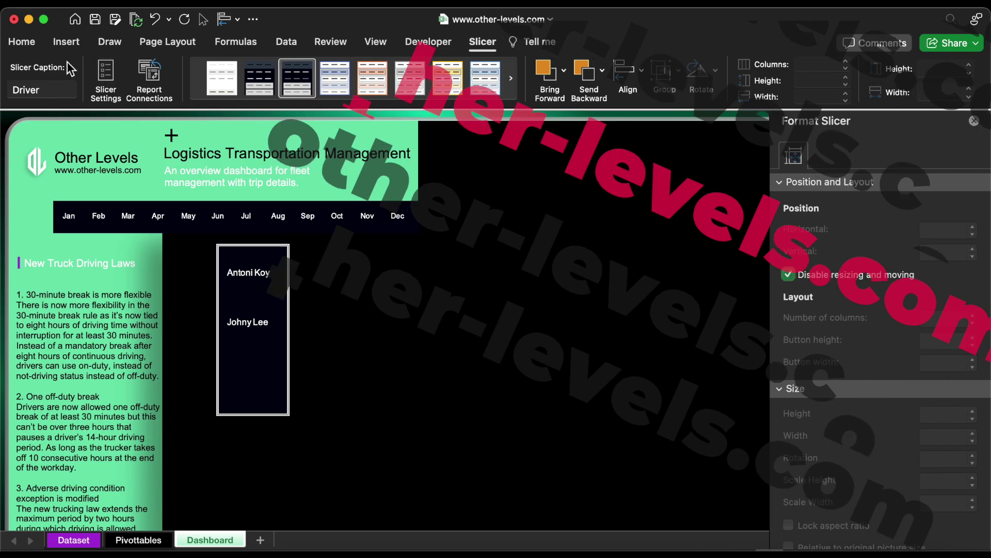
Insert the two driver photos over the cells of the Dashboard sheet, beside the Driver slicer.
left_click(60, 43)
left_click(237, 73)
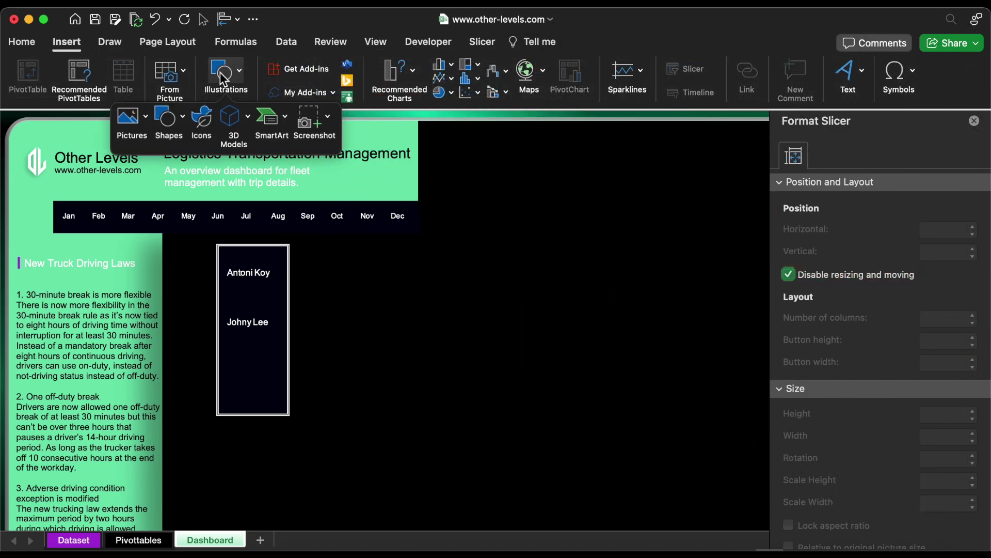
left_click(129, 116)
mouse_move(182, 158)
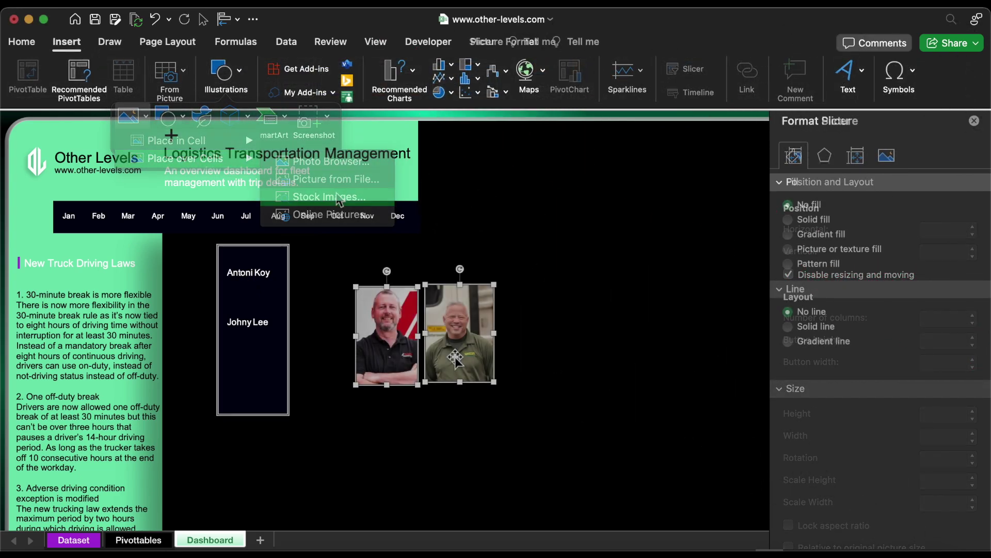
Recolor both driver photos to grayscale.
left_click(495, 45)
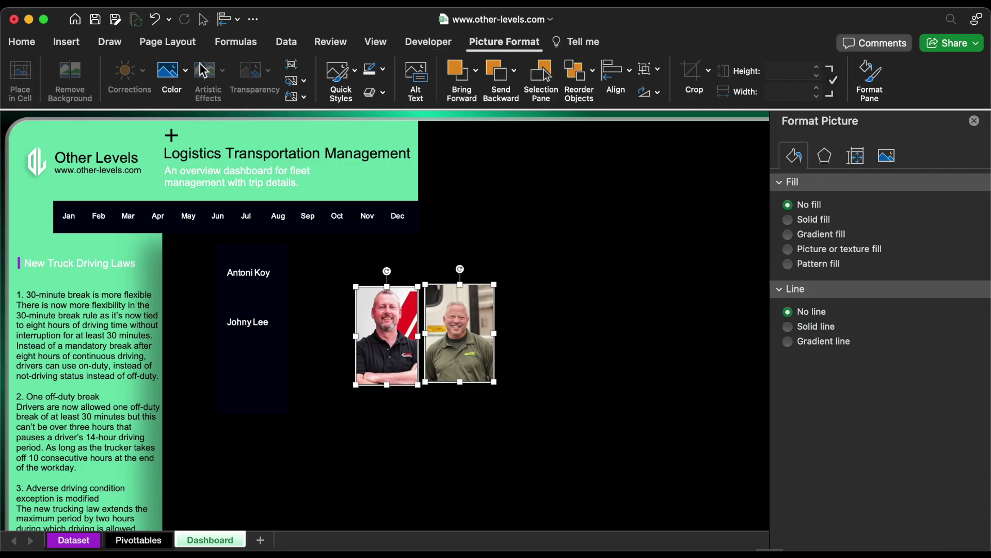
left_click(165, 72)
left_click(209, 131)
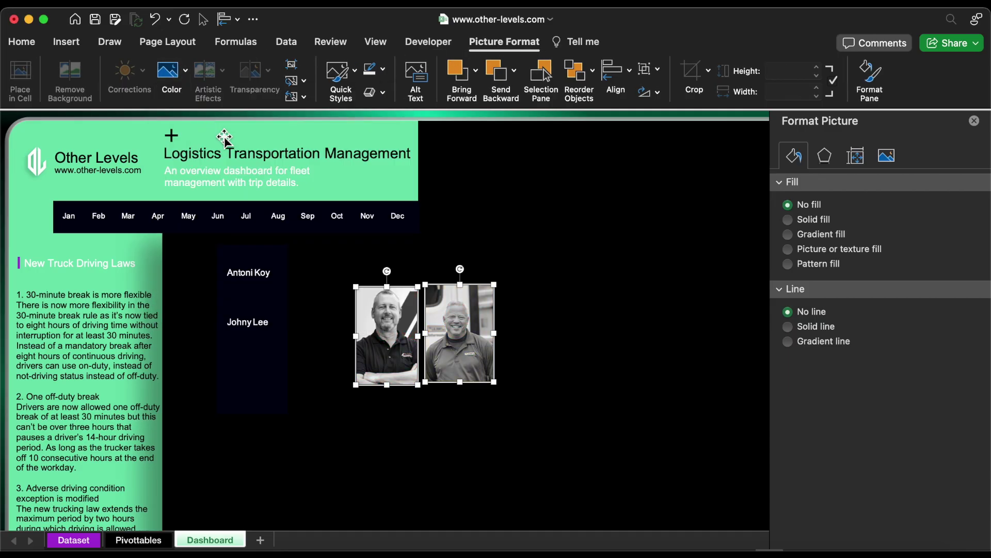
Crop each of the two driver photos to an oval shape.
left_click(451, 369, "shift")
left_click(708, 69)
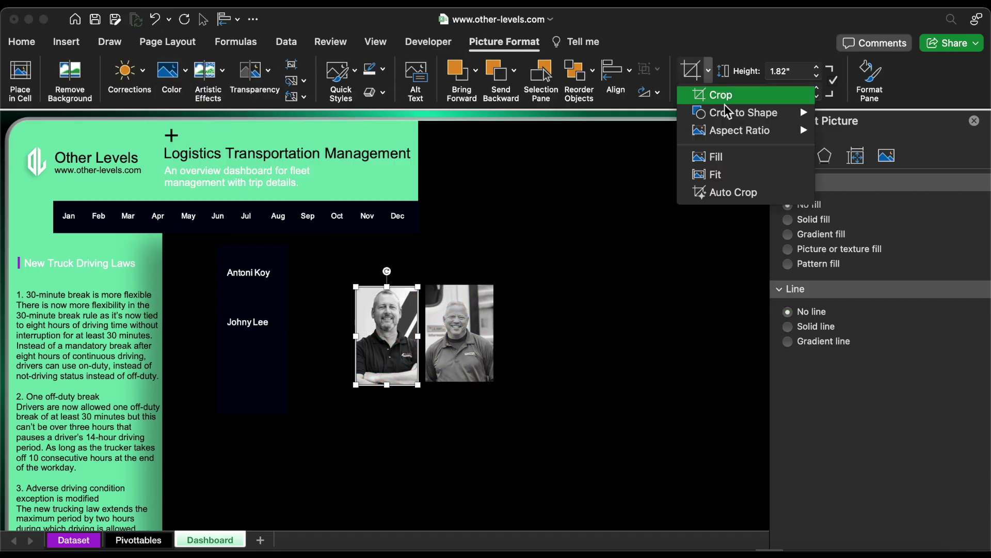
mouse_move(734, 112)
left_click(311, 196)
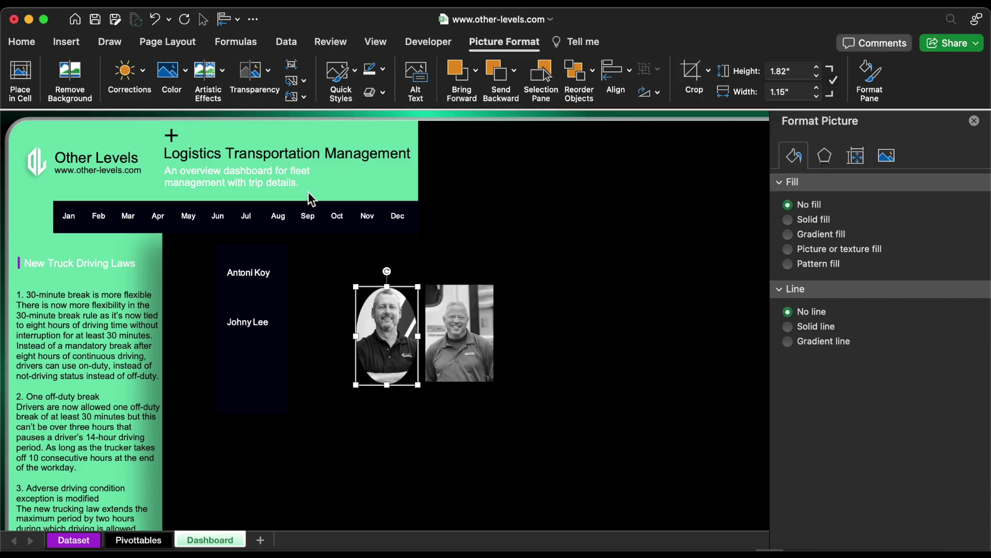
left_click(439, 309)
left_click(709, 70)
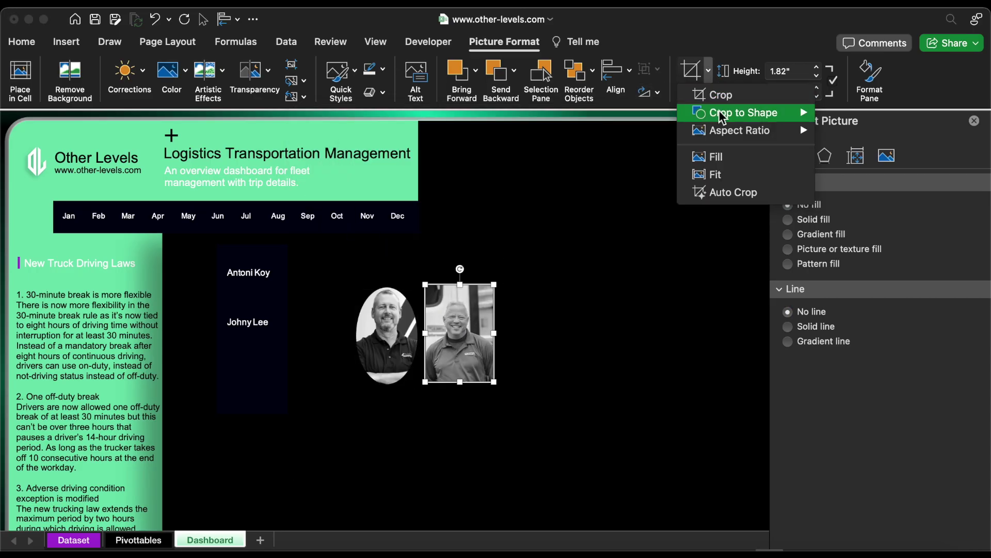
mouse_move(723, 115)
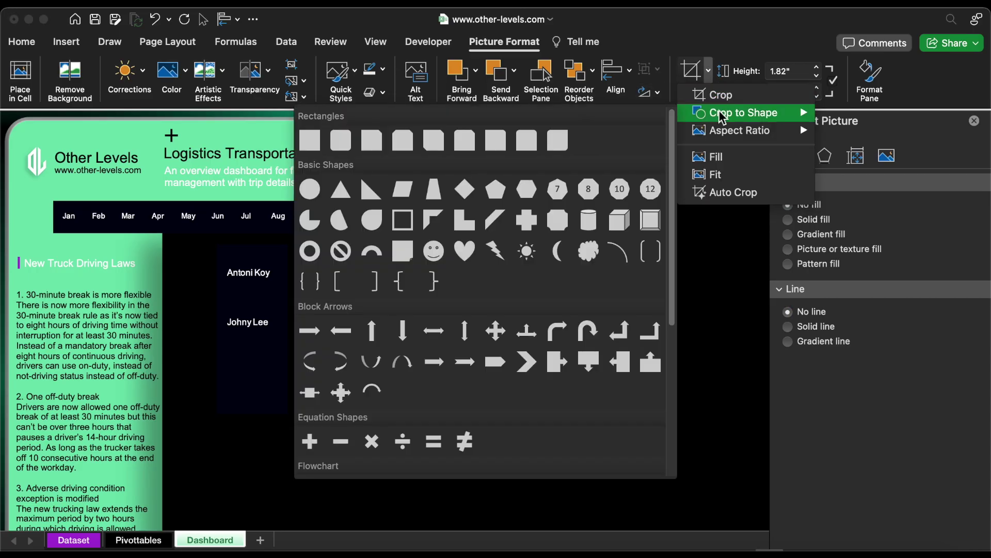
left_click(311, 190)
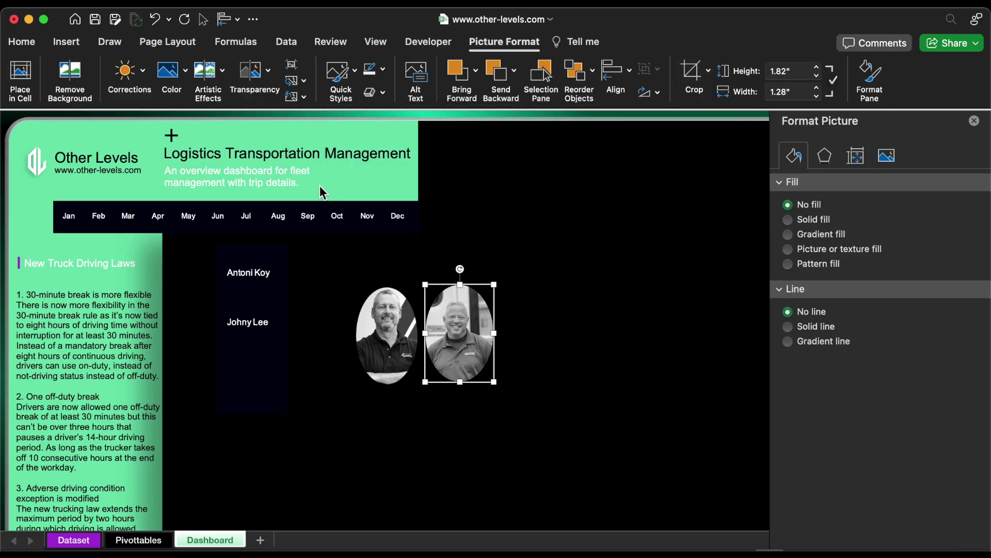
Crop the photo of the driver in the plain work shirt to a small circle around his face.
left_click(692, 73)
left_click_drag(494, 381, 484, 351)
left_click_drag(426, 286, 433, 301)
Crop the bearded driver's photo to about 0.86 by 0.86 inches around his face and start removing its background.
left_click(391, 353)
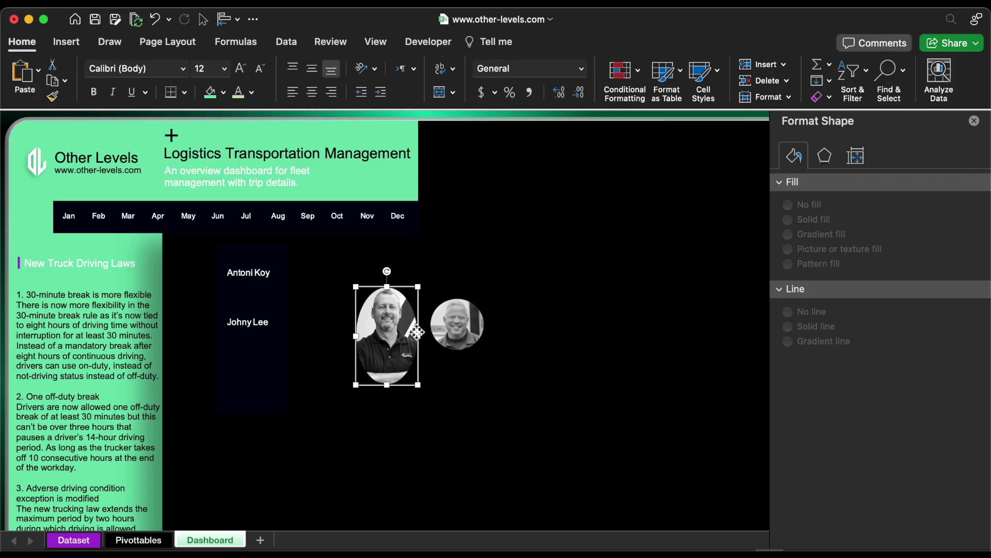
left_click(692, 78)
left_click_drag(417, 385, 410, 340)
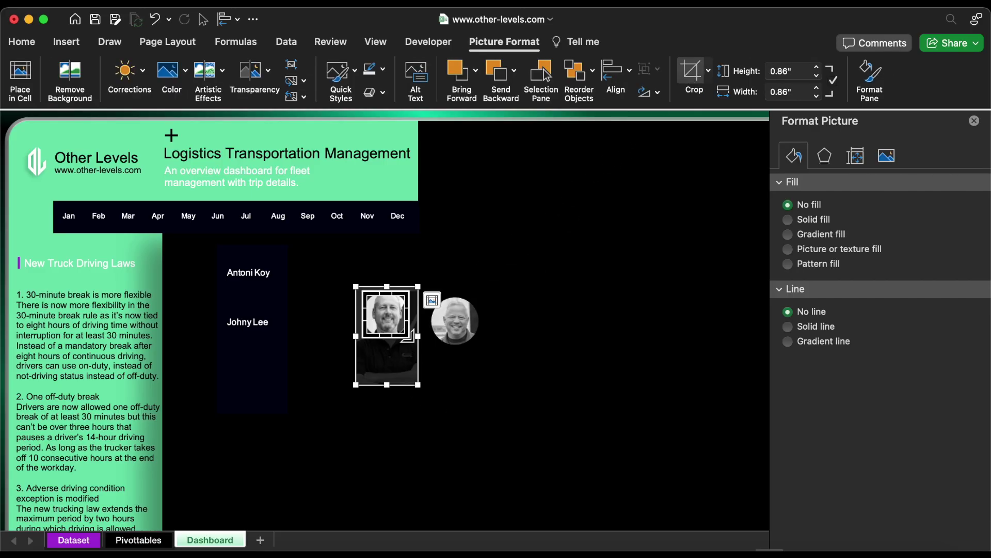
left_click(432, 338)
left_click(77, 80)
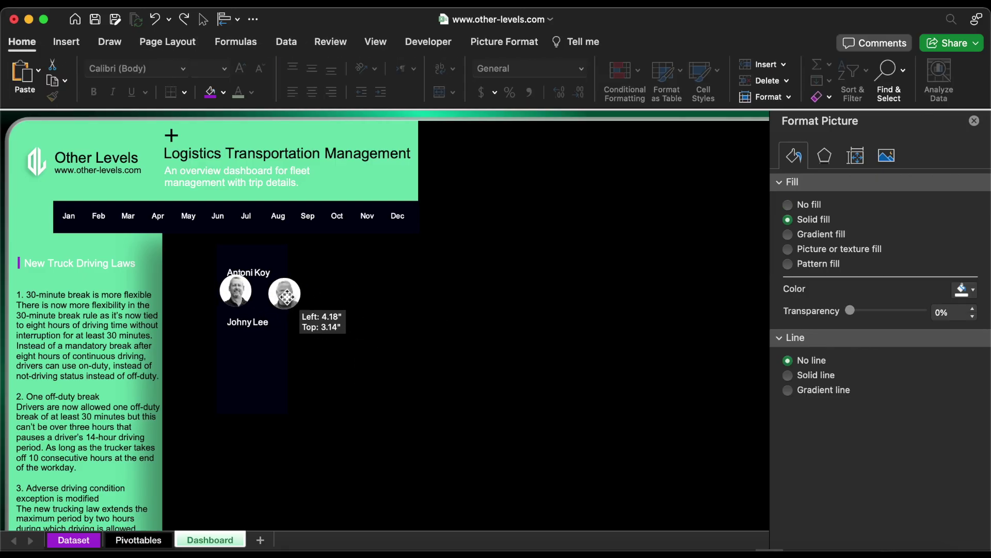
Place the two round photos beside the driver names in the slicer and align them on their centers.
left_click_drag(279, 258, 192, 315)
left_click(239, 271)
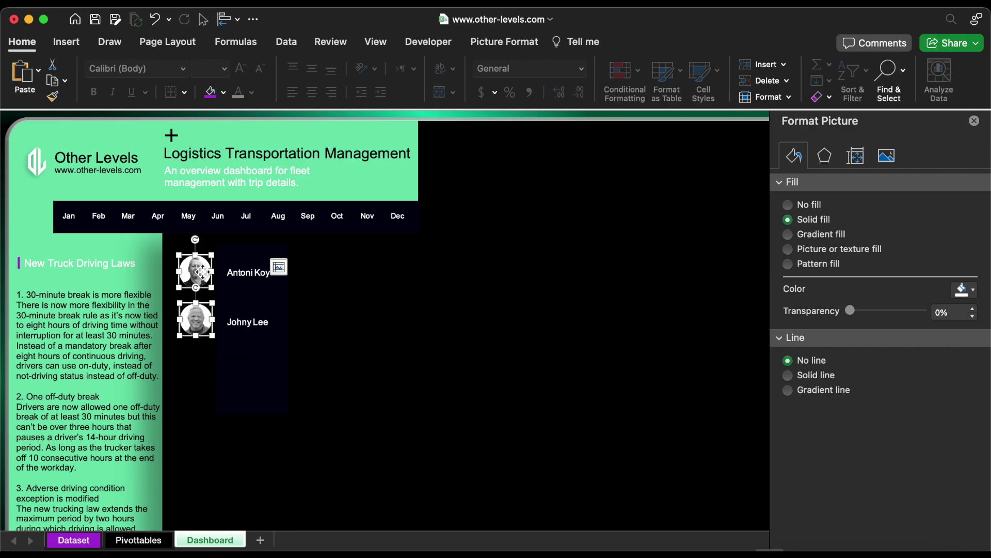
left_click(231, 24)
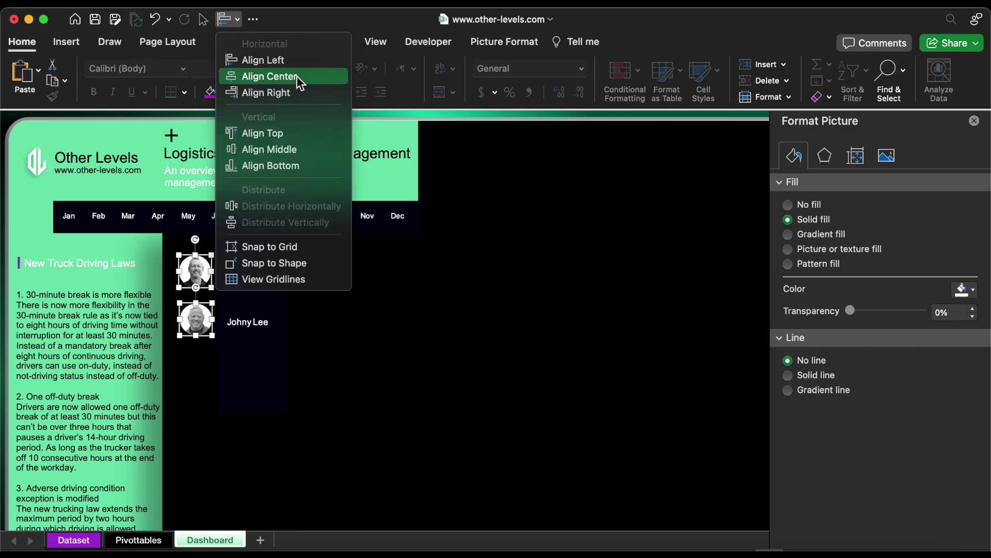
left_click(268, 75)
Draw a large rectangle on the black area beside the Driver slicer.
left_click(67, 43)
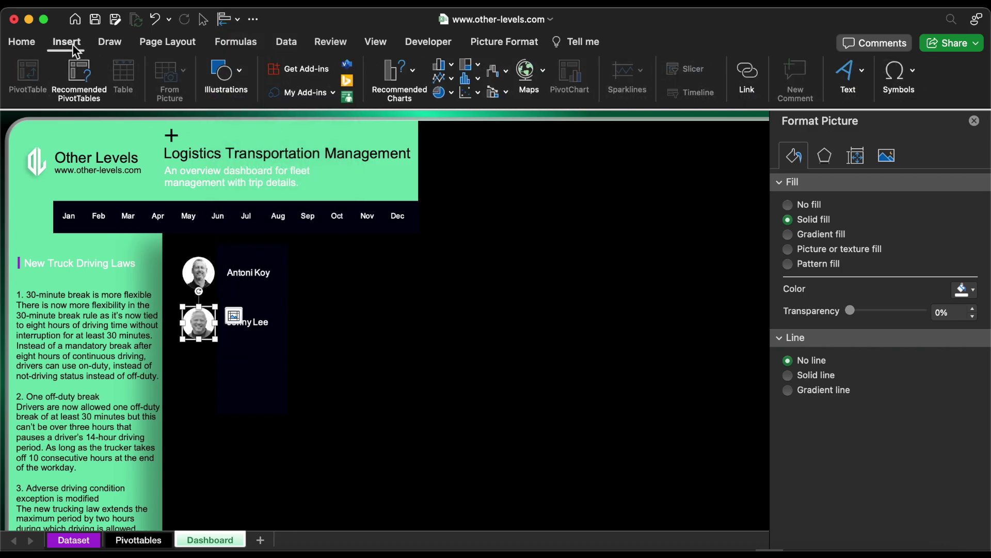
left_click(227, 64)
left_click(177, 120)
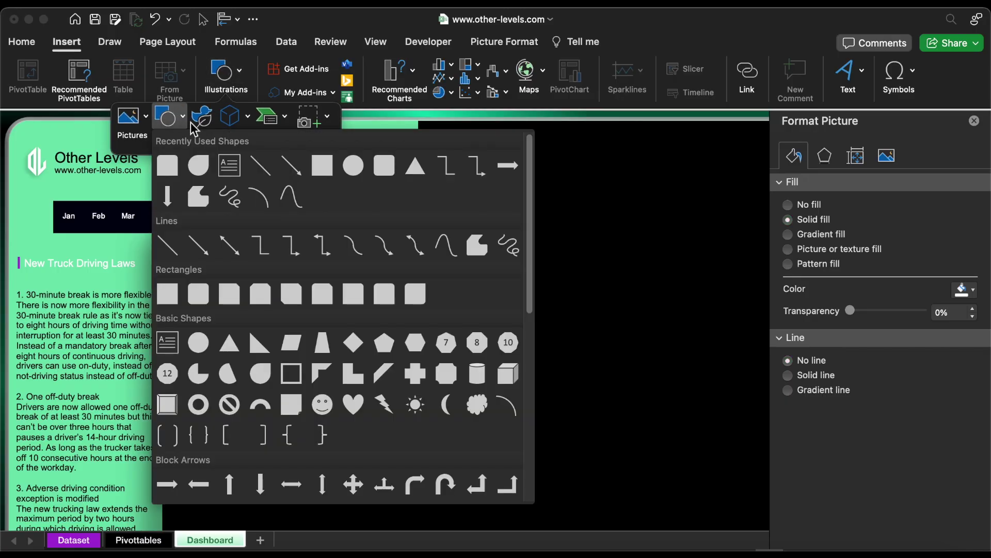
left_click(323, 161)
mouse_move(356, 260)
left_mouse_down()
mouse_move(588, 386)
mouse_move(655, 378)
left_mouse_up()
Fill the new rectangle with a custom very dark gray by pasting the copied color code.
left_click(967, 316)
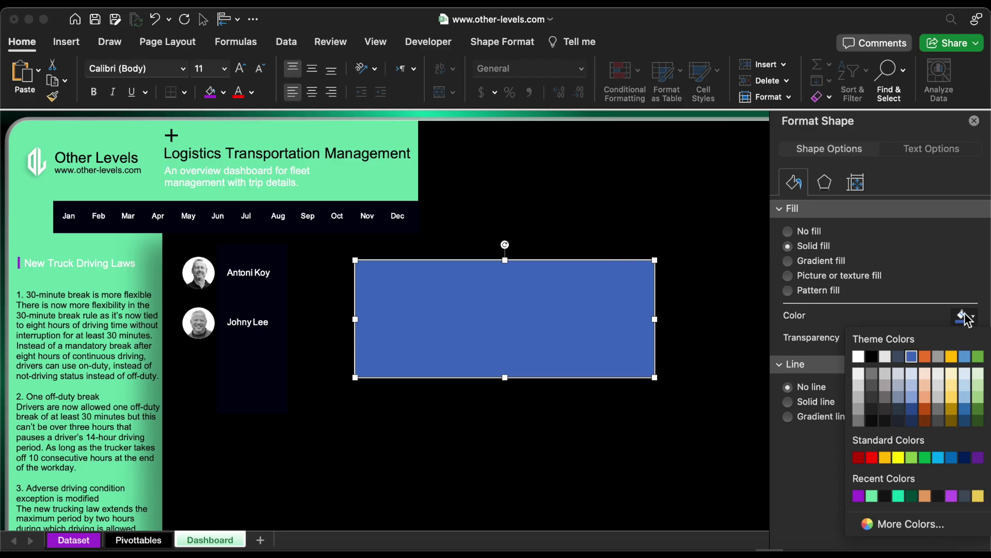
left_click(906, 525)
type("141414")
Duplicate the dark gray rectangle into a two-by-two grid of panels beside the Driver slicer.
left_click(562, 356)
left_click_drag(565, 360, 772, 431)
left_click(565, 313, "shift")
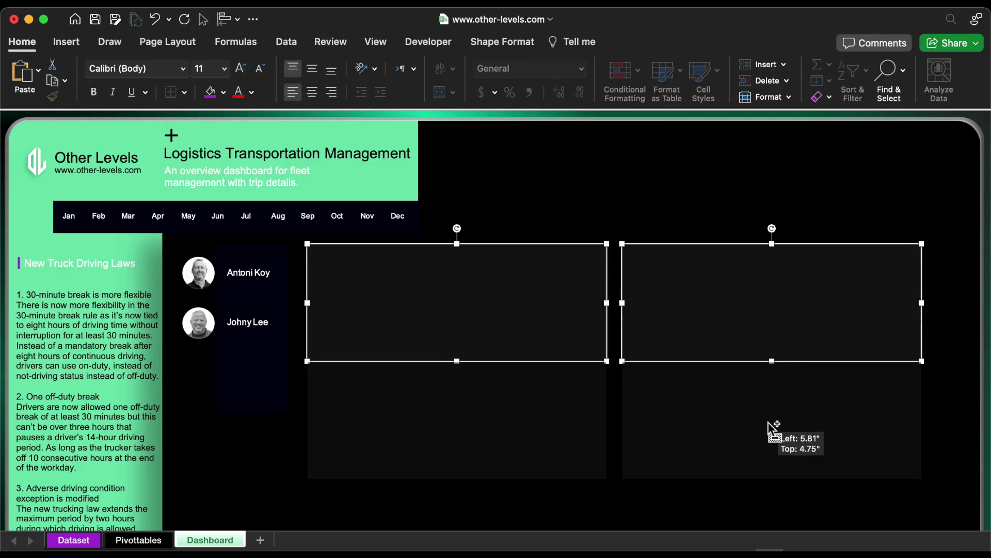
Select the Driver text label on the panel next to the Driver slicer.
left_click(331, 248)
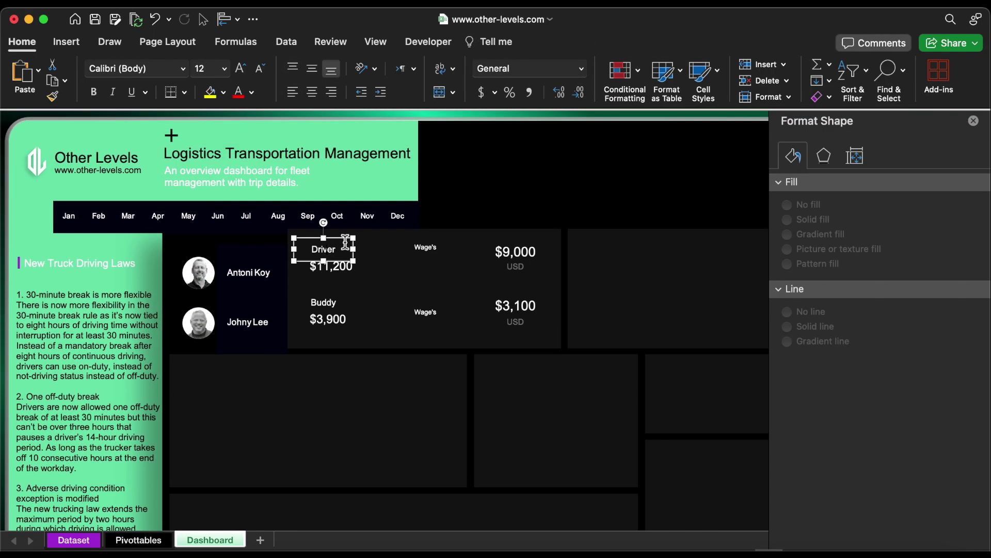
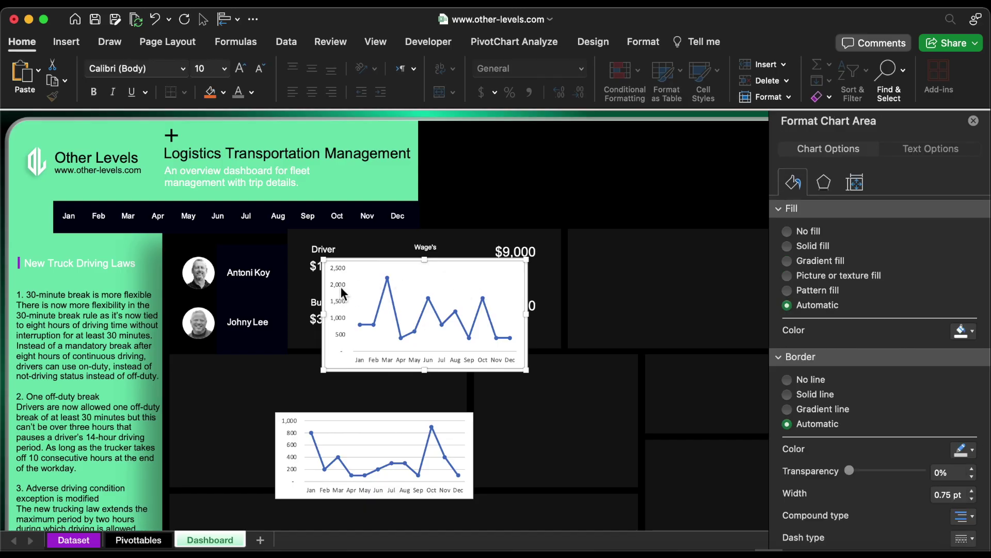
Delete the value axis, month axis and gridlines from the upper line chart.
left_click(339, 285)
key("Delete")
key("Delete")
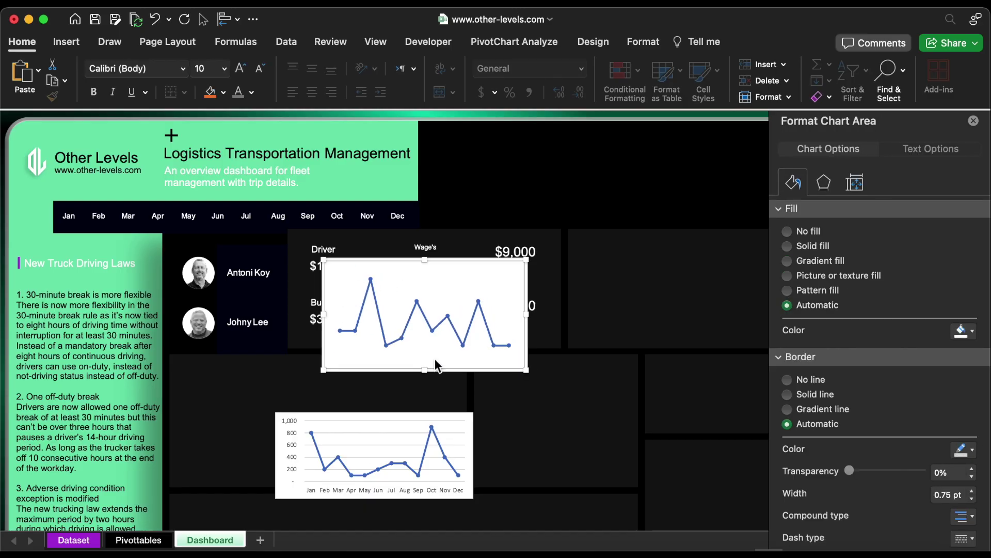
Remove the markers from the upper chart's line series.
left_click(452, 322)
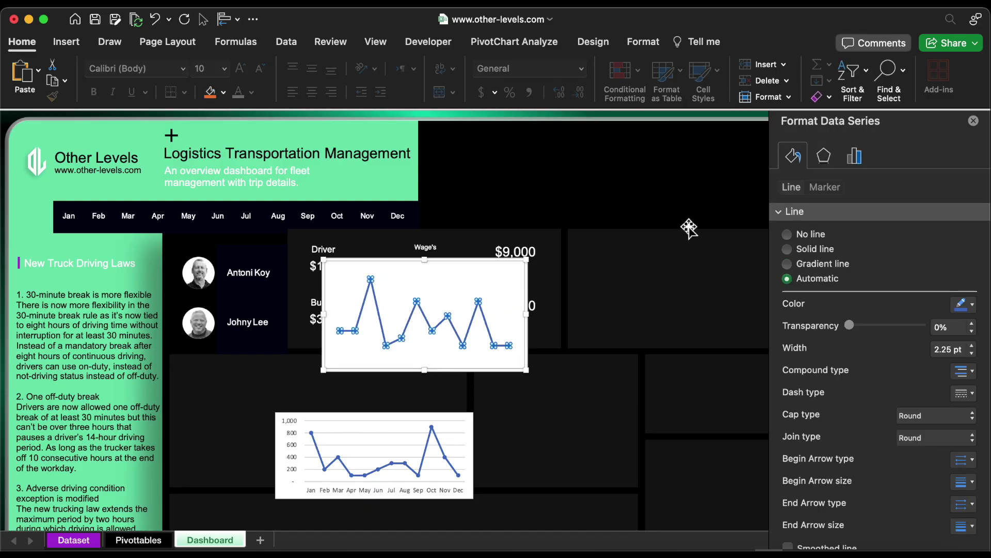
left_click(825, 188)
left_click(804, 213)
left_click(815, 249)
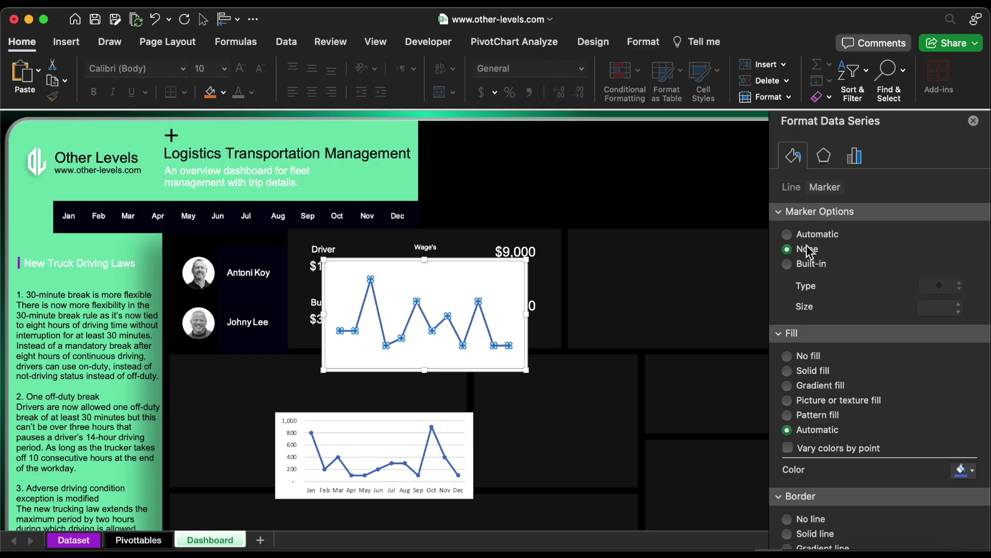
Make the upper chart's line thinner and recolor it with the recently used light green.
left_click(792, 188)
left_click(973, 353)
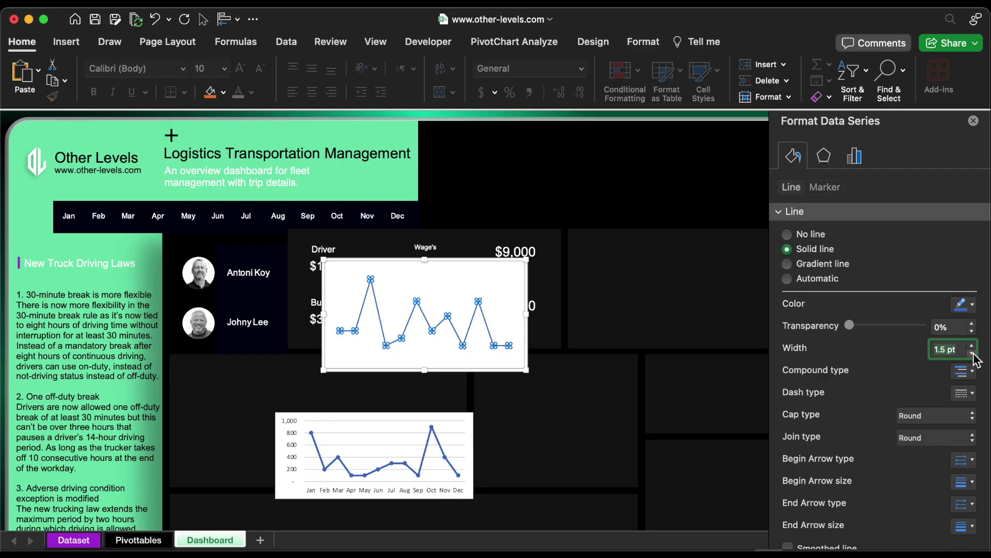
left_click(972, 353)
left_click(973, 304)
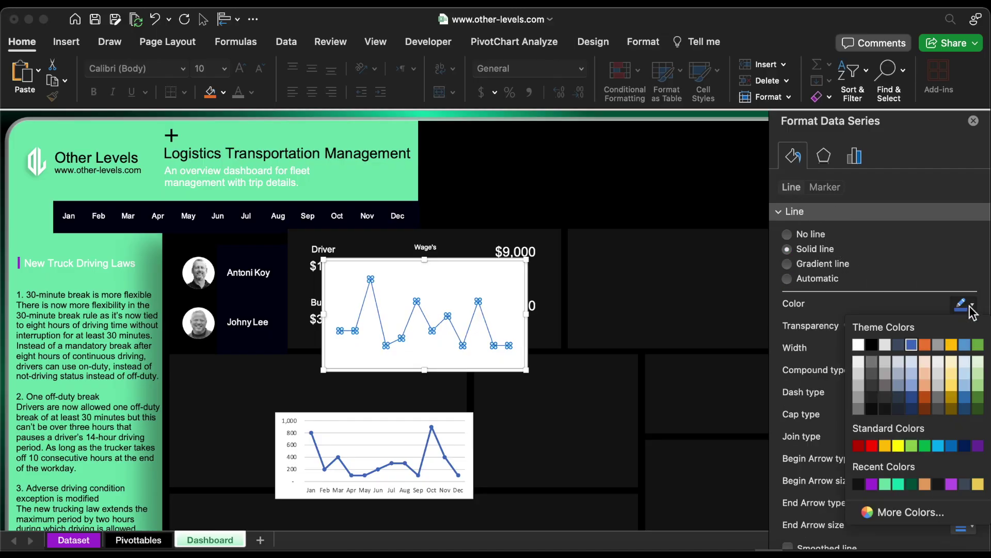
left_click(887, 484)
Remove the upper chart's fill and border, then shrink it and fit it by the Wage's label in the Driver row.
left_click(528, 263)
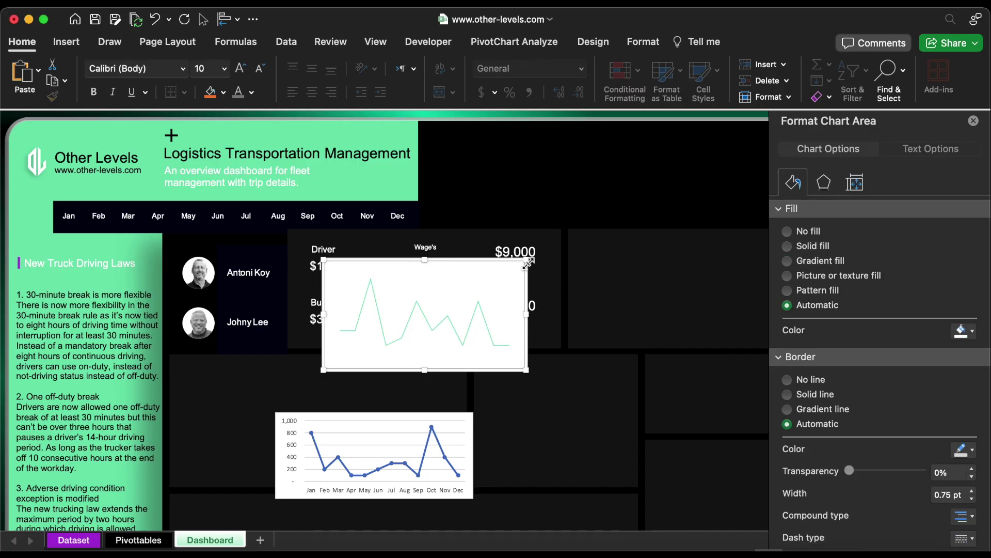
left_click(804, 235)
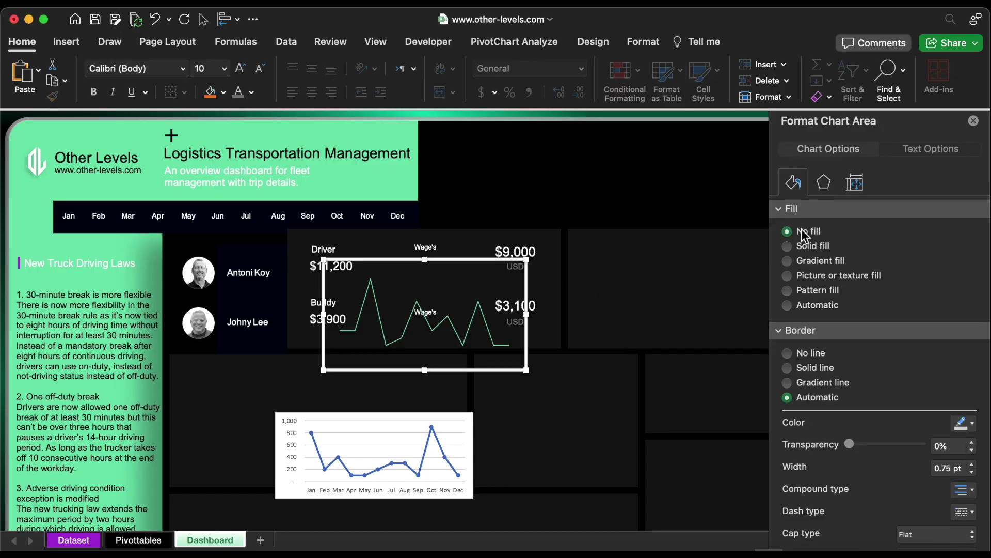
left_click(815, 354)
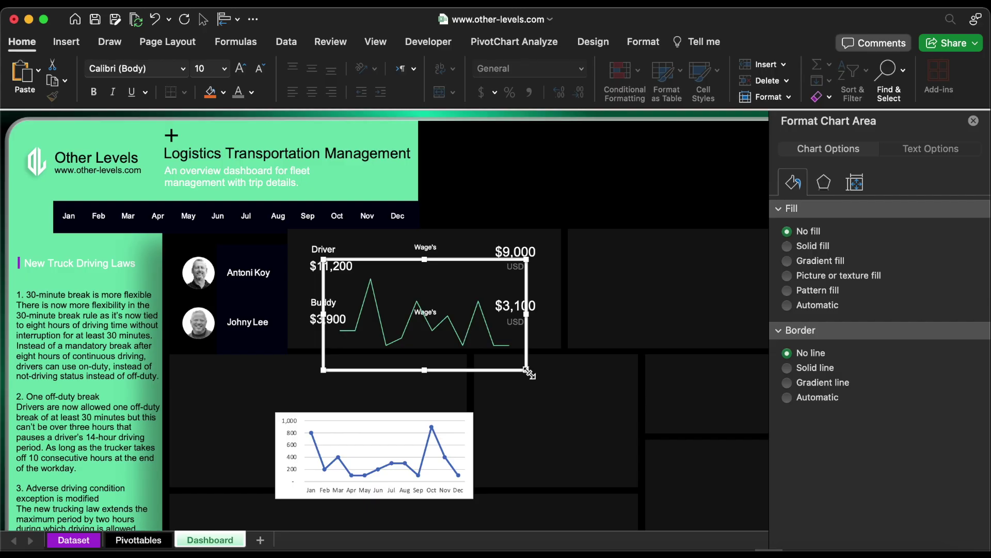
left_click_drag(528, 371, 450, 328)
left_click_drag(435, 329, 468, 297)
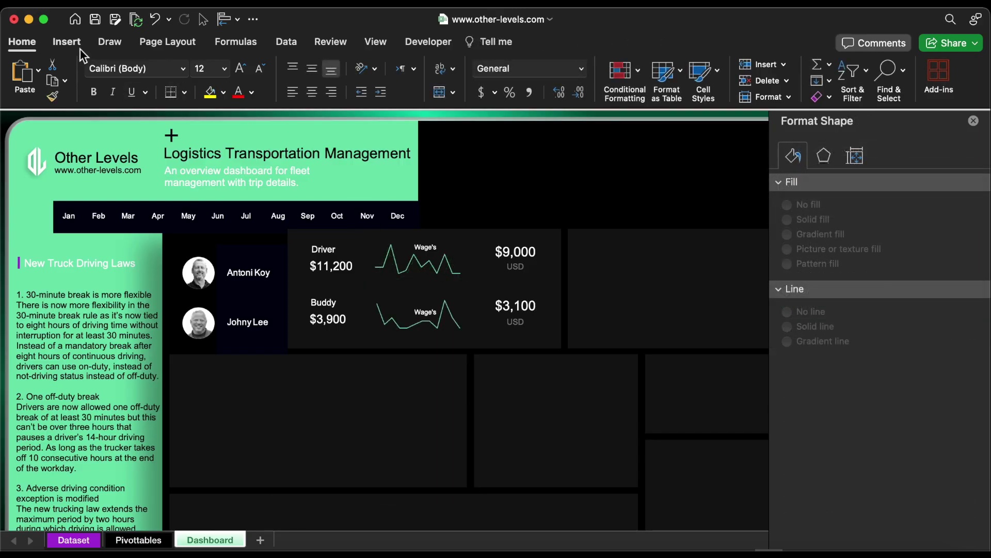
Draw a horizontal divider line about 4.46" long between the Driver and Buddy rows and color it dark gray.
left_click(75, 44)
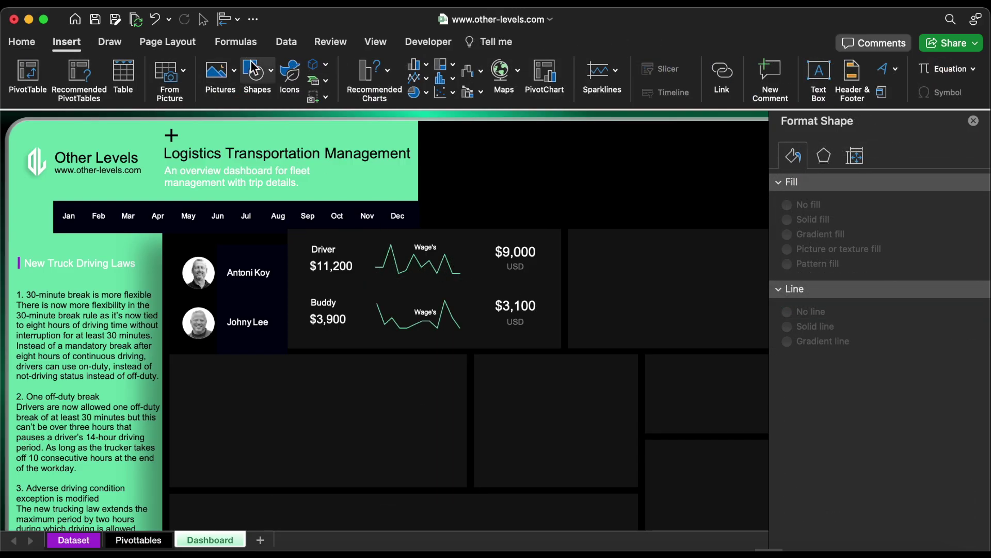
left_click(257, 71)
left_click(284, 121)
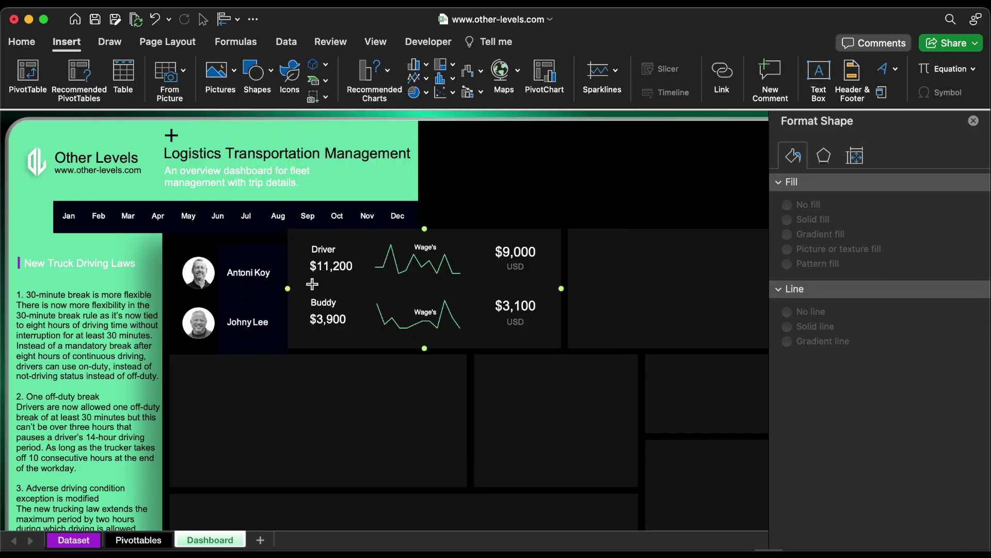
left_click_drag(306, 285, 546, 285)
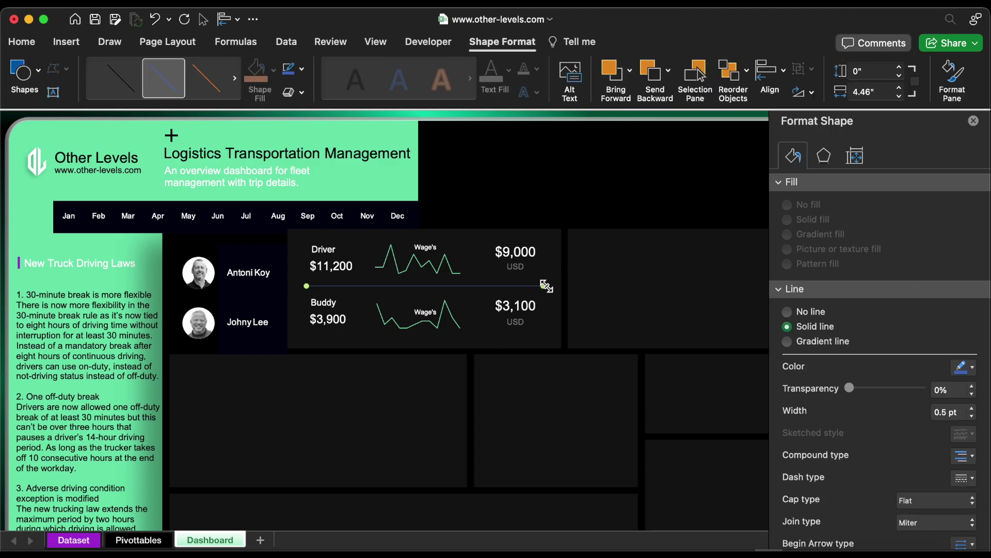
left_click(973, 368)
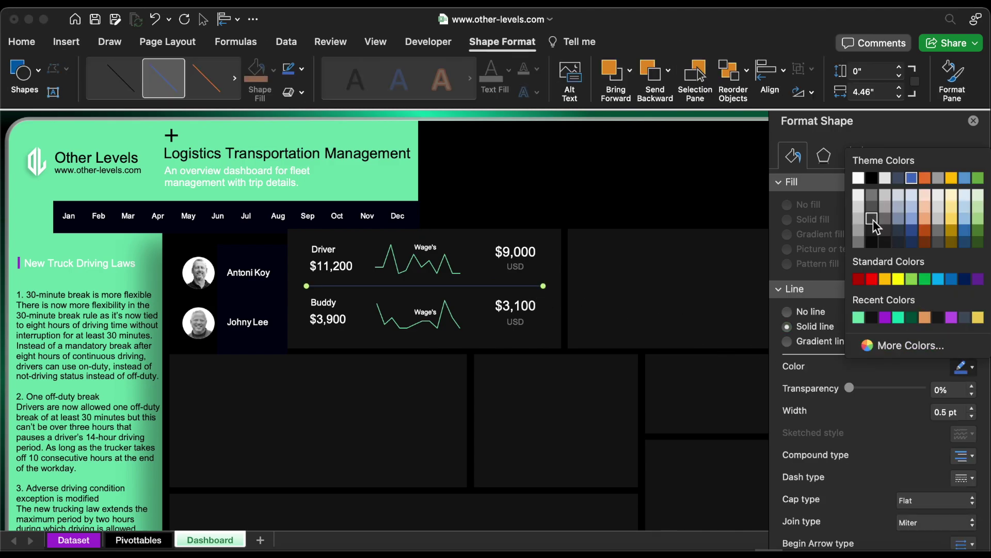
left_click(872, 220)
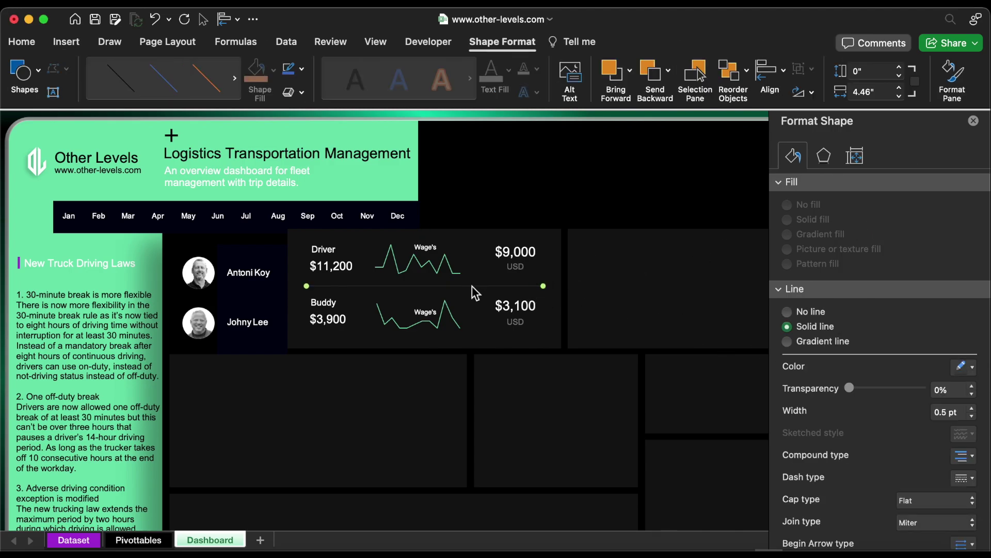
Duplicate the divider, reshape it into a vertical line about 0.74" tall before the $9,000 figure, and copy it to the Buddy row.
key("super+d")
left_click_drag(551, 295, 478, 243)
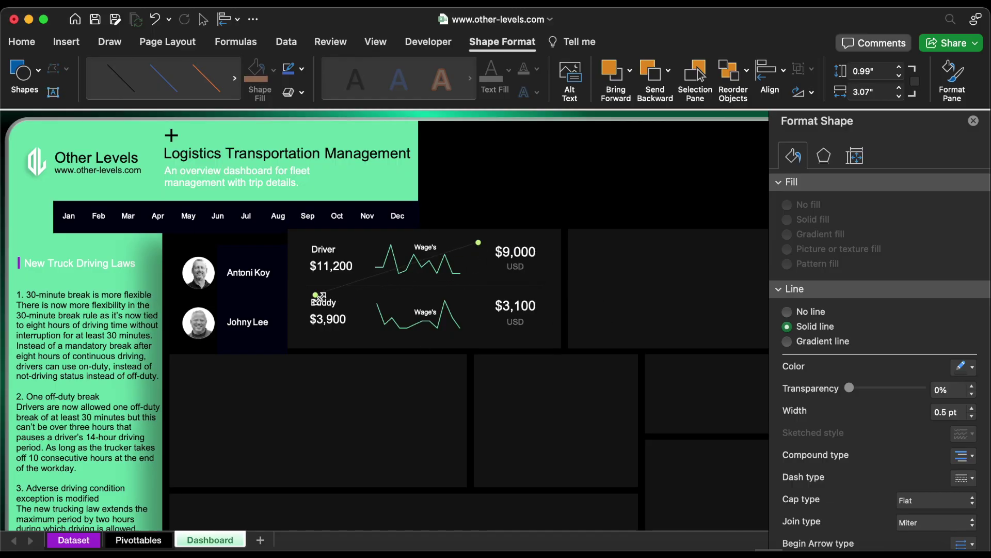
left_click_drag(318, 296, 479, 280)
left_click_drag(479, 257, 493, 313)
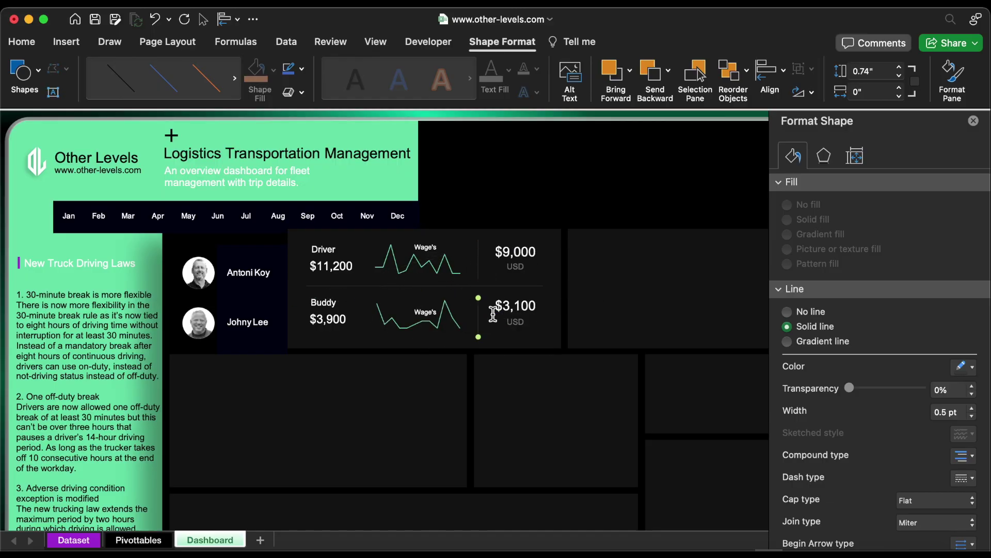
Select the horizontal divider and both vertical dividers and distribute them vertically.
left_click(473, 287, "shift")
left_click(480, 264, "shift")
left_click(768, 71)
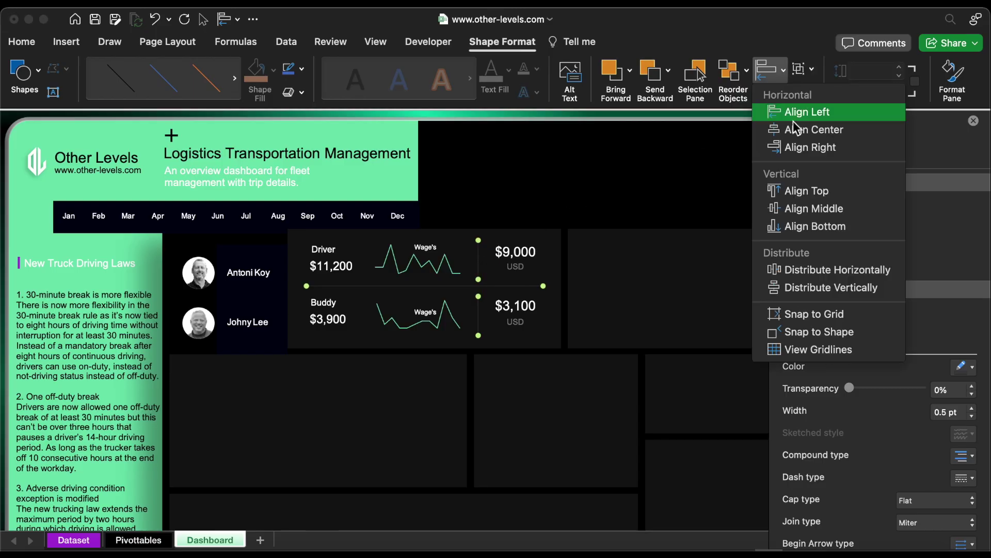
left_click(802, 289)
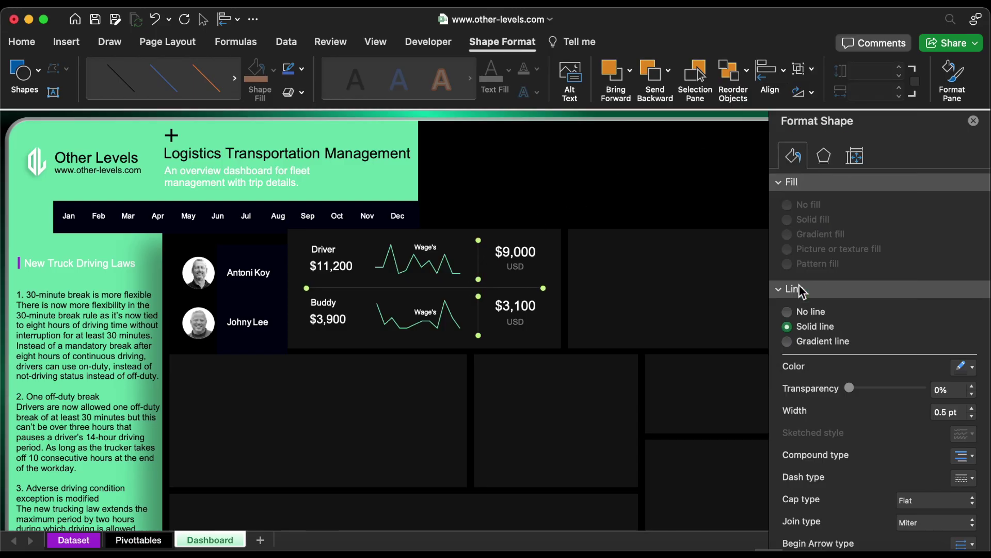
Copy the Driver label onto the empty panel beside the wage figures and retitle it "Driver & Buddy Income".
left_click(339, 242)
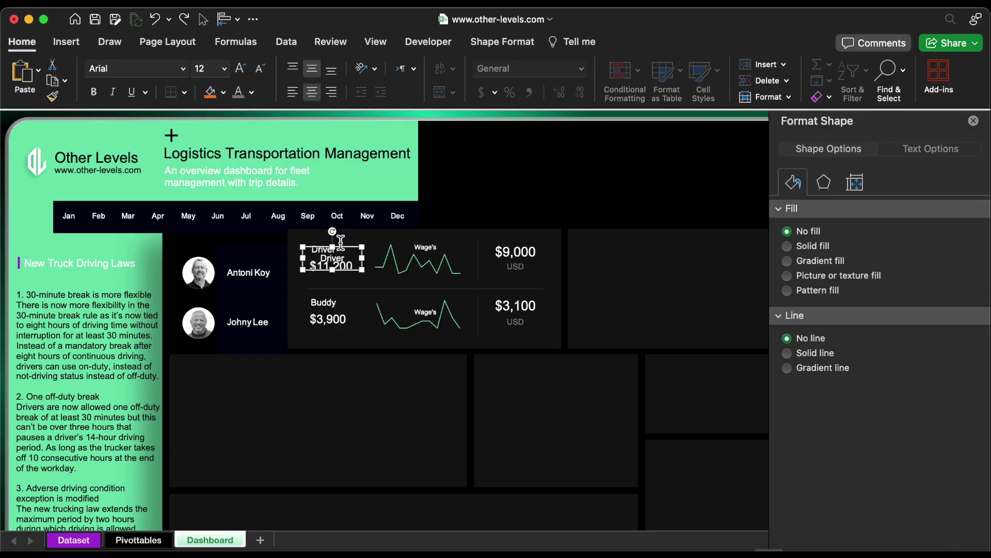
left_click_drag(337, 239, 630, 246)
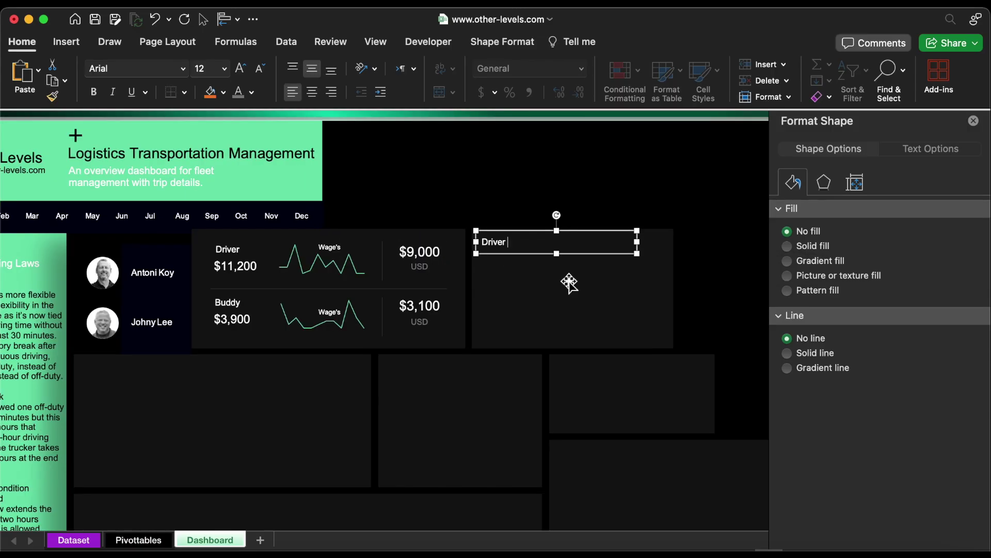
type("& Buddy Income")
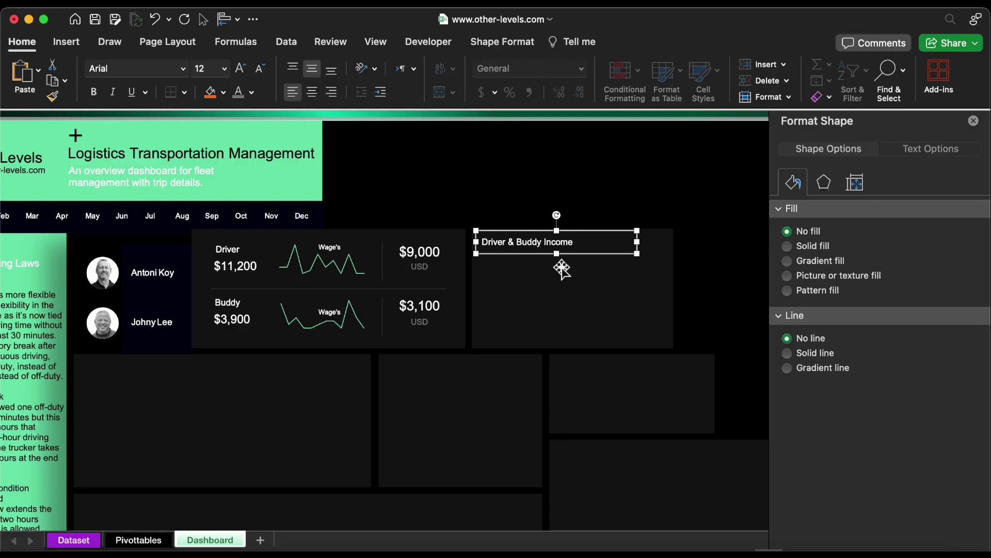
Copy a vertical divider to the start of the Driver & Buddy Income title, with 1.25 pt width and light green color.
left_click(380, 257)
left_click_drag(381, 256, 486, 257)
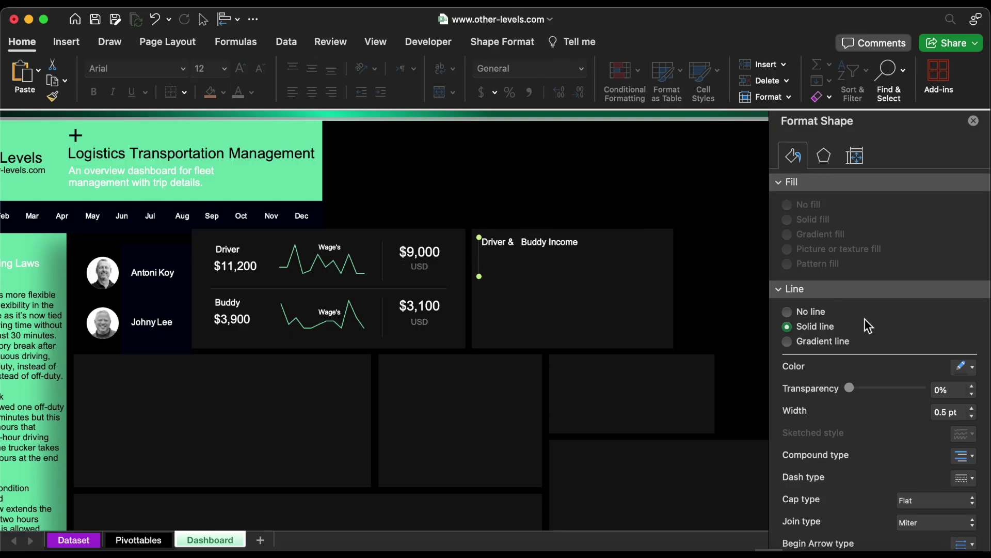
left_click(972, 408)
left_click(965, 367)
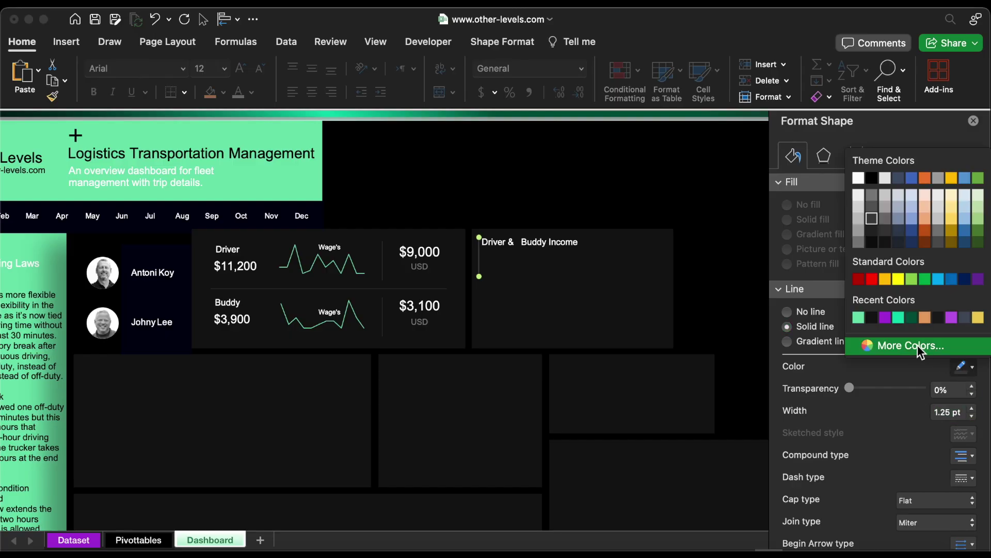
left_click(862, 321)
Set the green title line's height to 0.2".
left_click(501, 42)
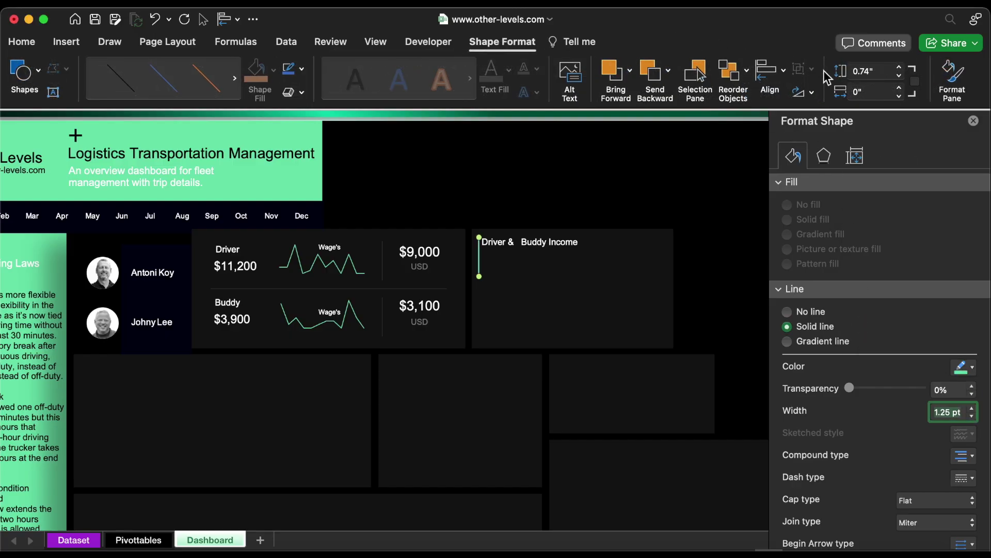
left_click(899, 76)
left_click(899, 76)
left_click(898, 76)
left_click(899, 76)
left_click(898, 76)
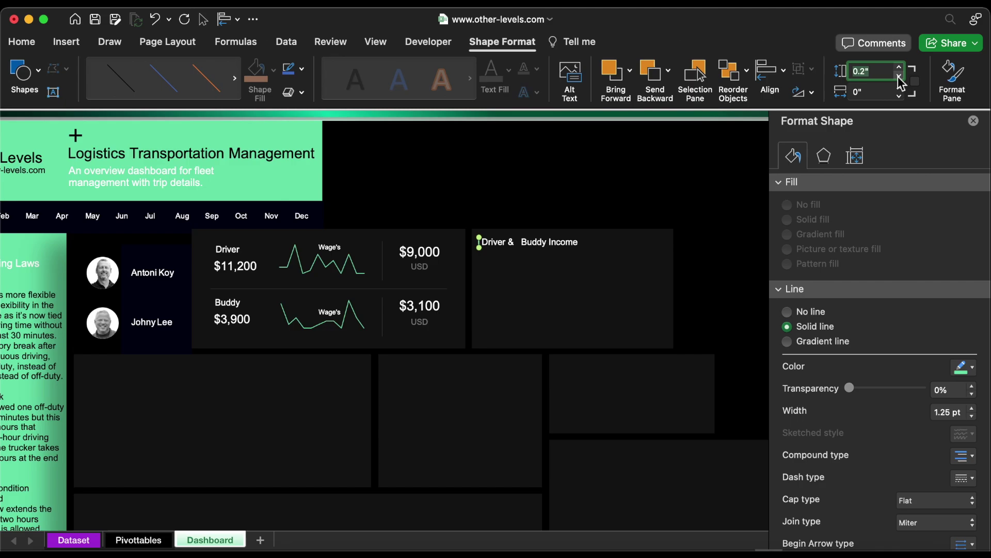
Duplicate the short green line, place the copy just before "Buddy Income" in the title, and recolor it gray.
left_click(480, 239)
key("super+d")
key("Right")
key("Right")
key("Right")
key("Right")
key("Right")
key("Up")
key("Up")
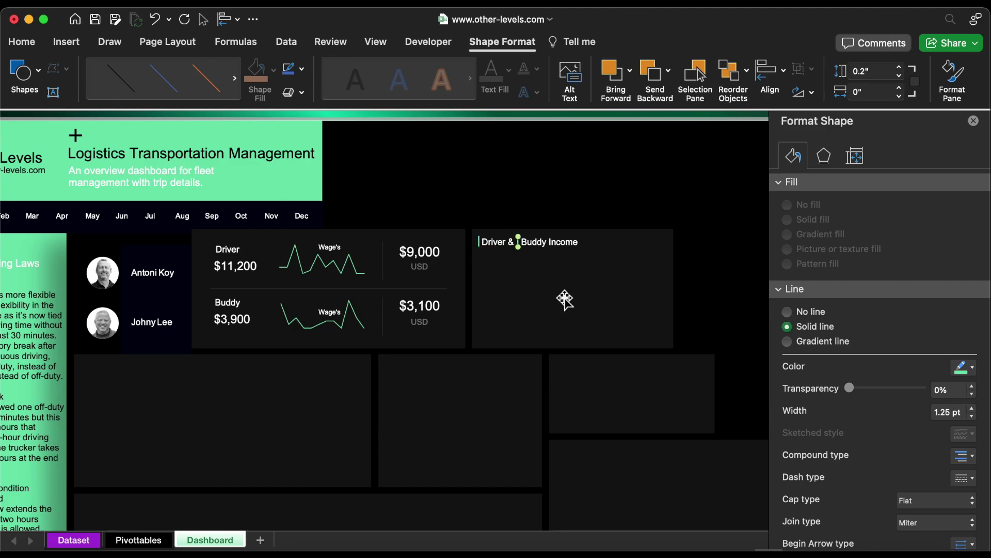
left_click(965, 367)
left_click(858, 245)
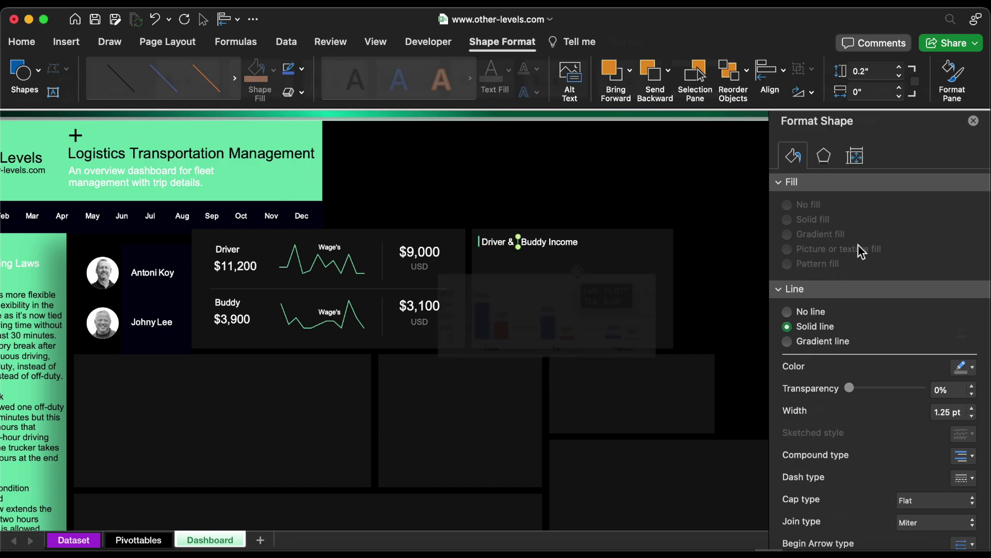
Move the column chart into the Driver & Buddy Income panel and delete its value axis and gridlines.
left_click_drag(609, 252, 596, 257)
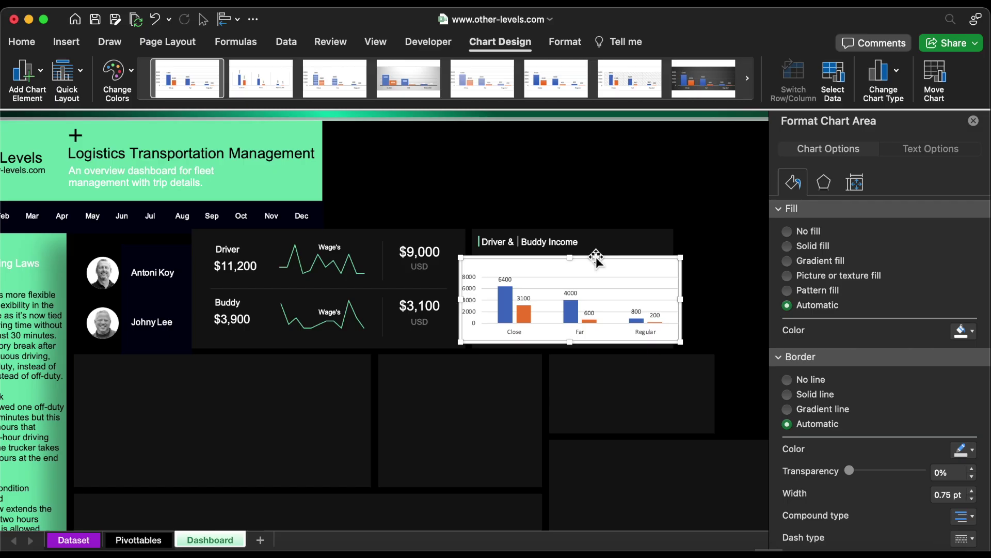
left_click(476, 293)
key("Delete")
left_click(480, 311)
key("Delete")
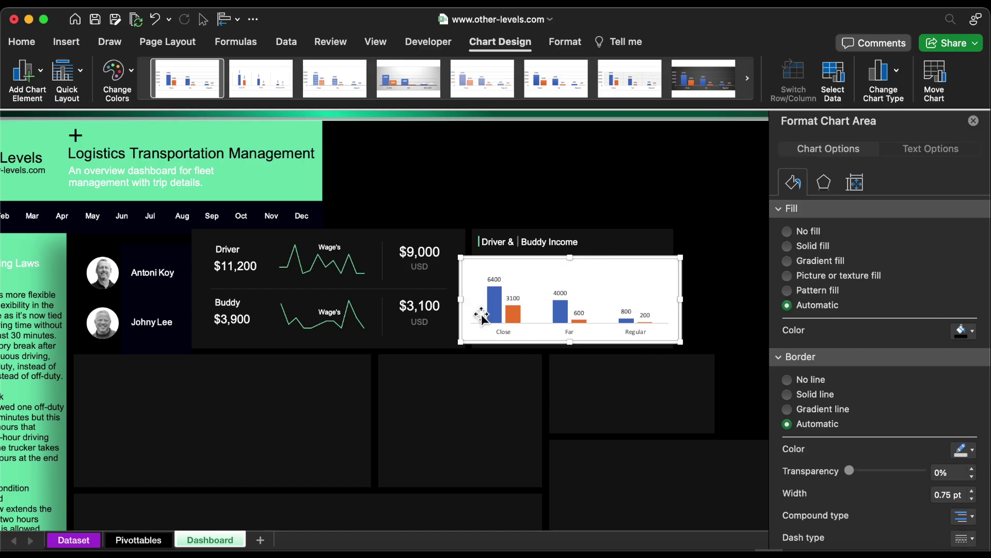
Give the chart's blue column series a gradient fill with a light green first stop and a turquoise green last stop.
left_click(493, 310)
left_click(787, 233)
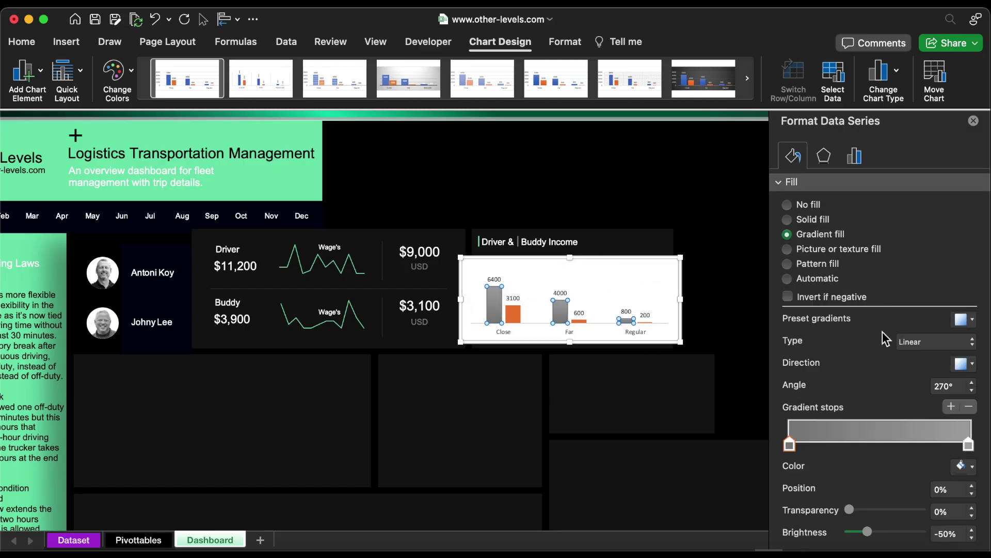
left_click(962, 468)
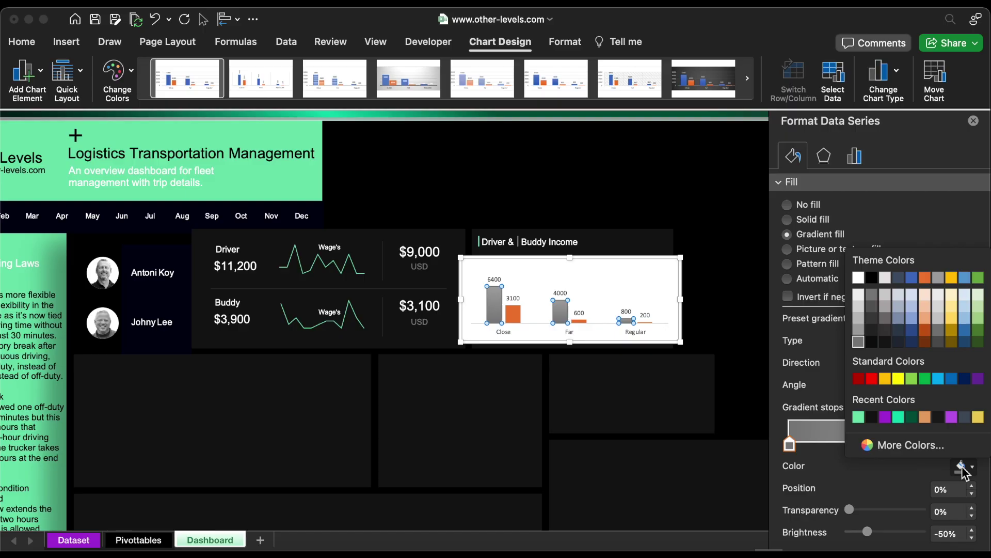
left_click(859, 417)
left_click(968, 445)
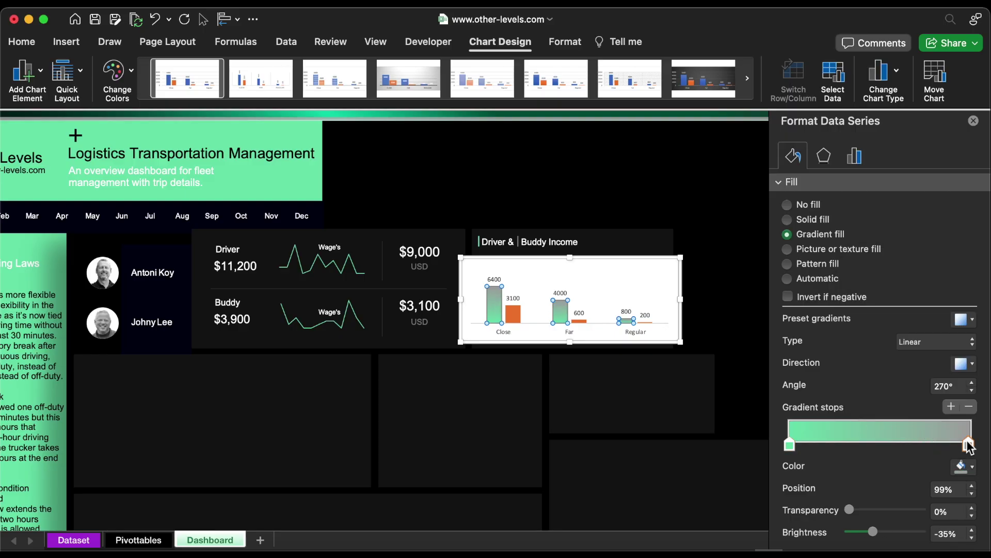
left_click(970, 468)
left_click(899, 418)
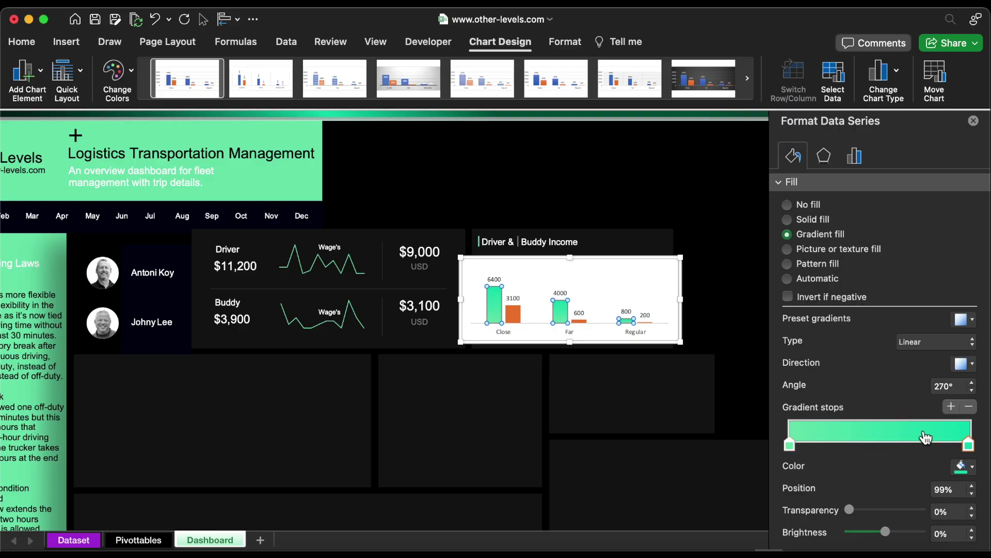
Swap the gradient stops so turquoise green sits near the start and light green at the end.
left_click_drag(969, 445, 890, 446)
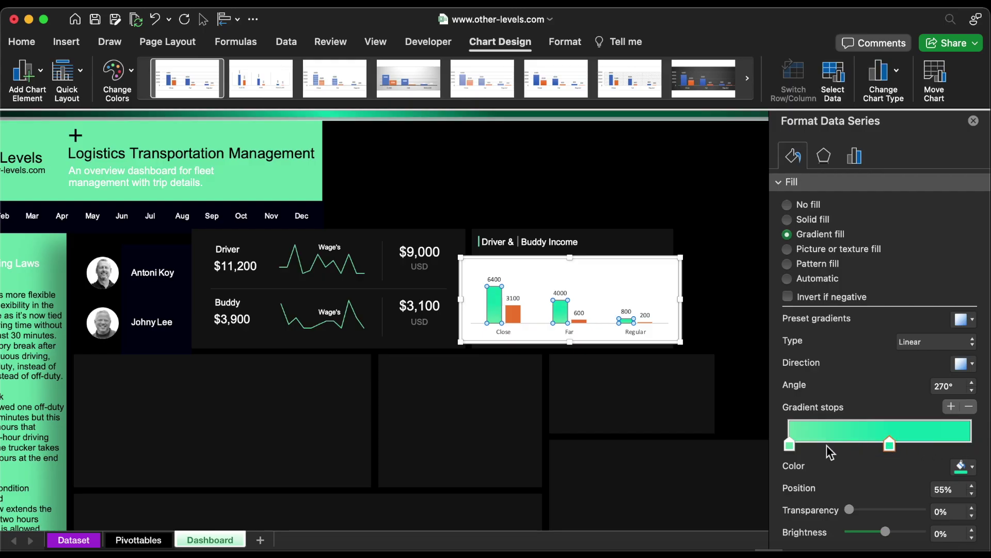
left_click_drag(790, 445, 971, 445)
left_click_drag(890, 446, 772, 450)
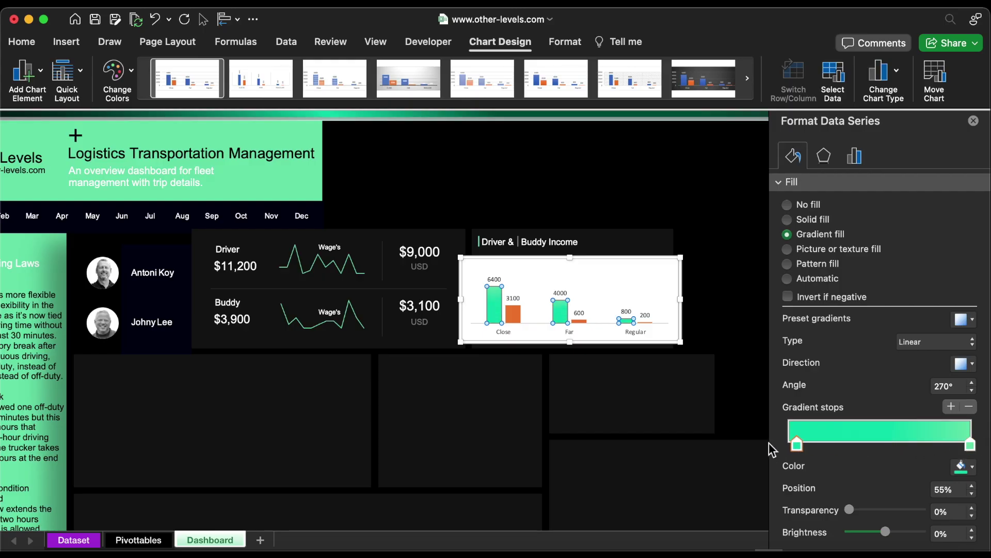
Give the chart's orange column series a gradient fill using 50% darker white for the first stop and 35% darker white for the last.
left_click(516, 313)
left_click(821, 237)
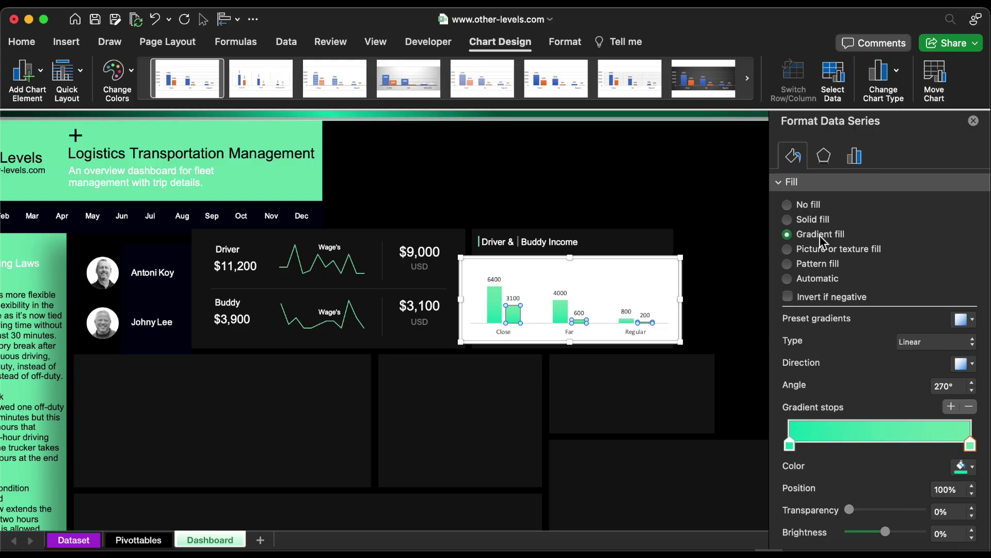
left_click(973, 468)
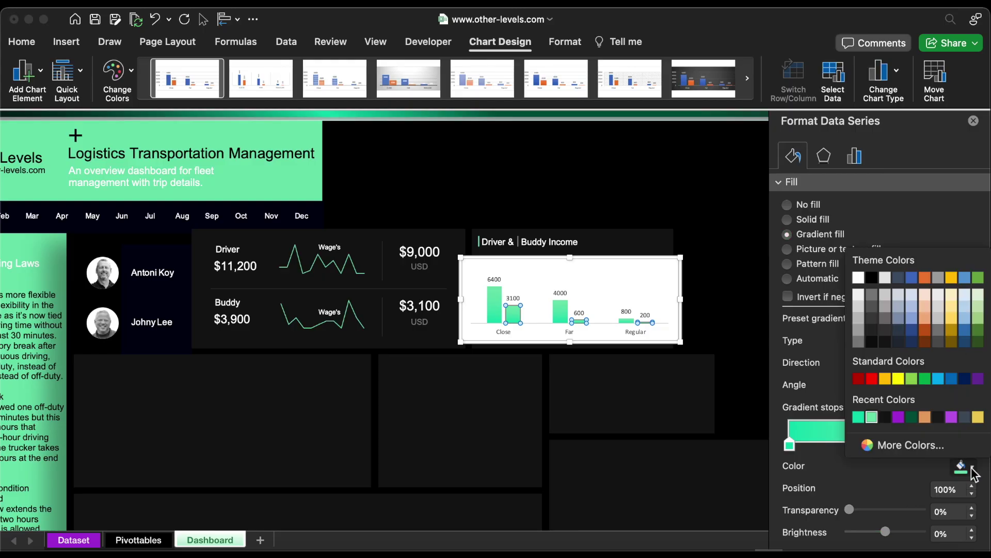
left_click(857, 342)
left_click(970, 469)
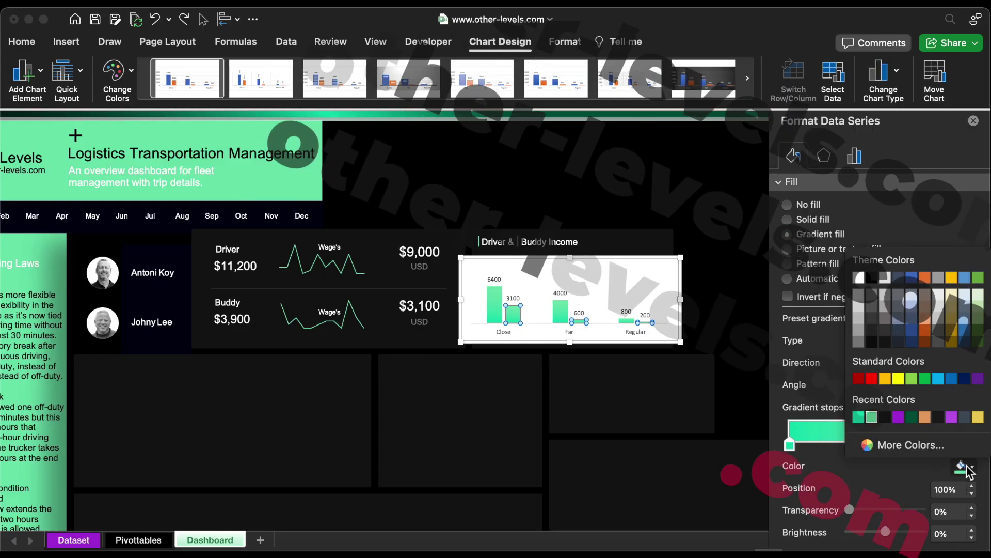
left_click(860, 330)
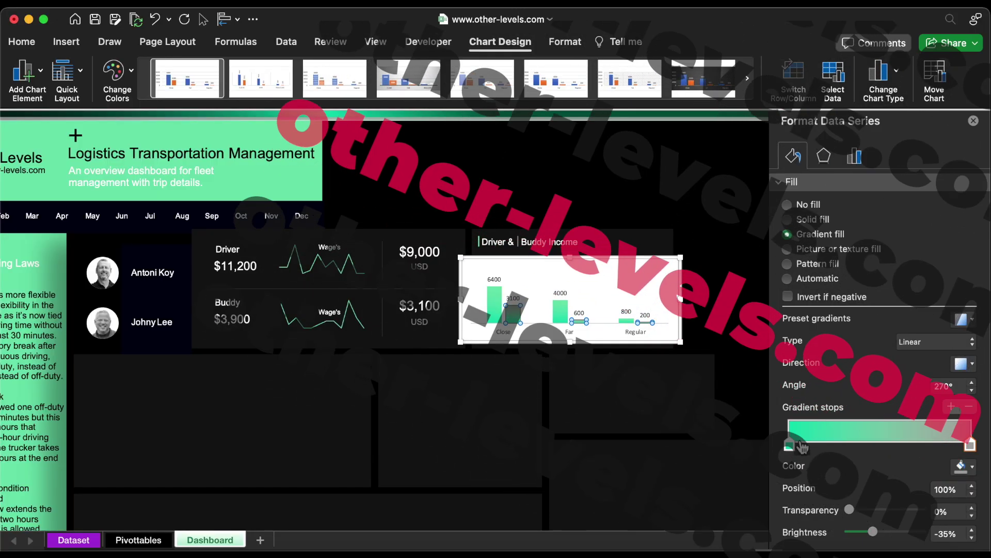
left_click(798, 444)
left_click(963, 468)
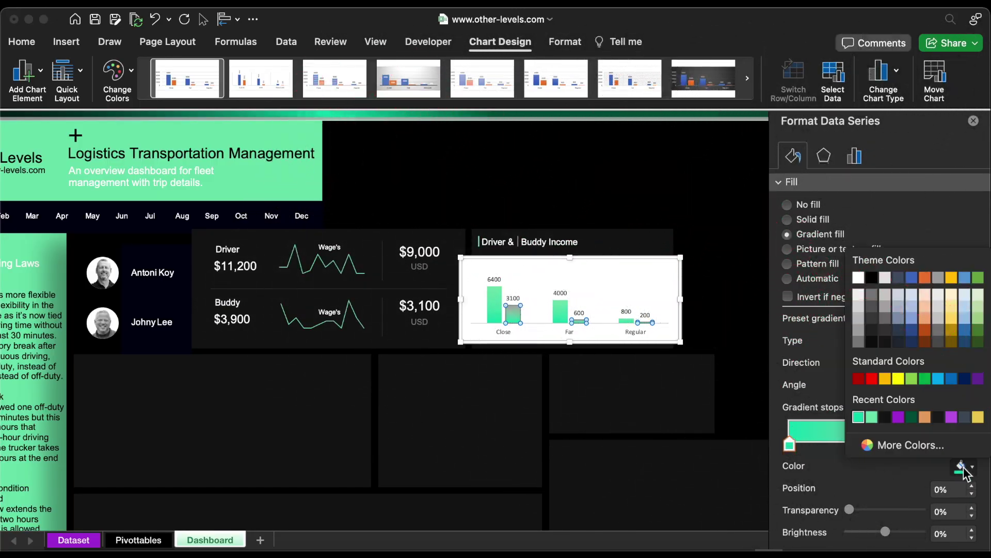
left_click(860, 342)
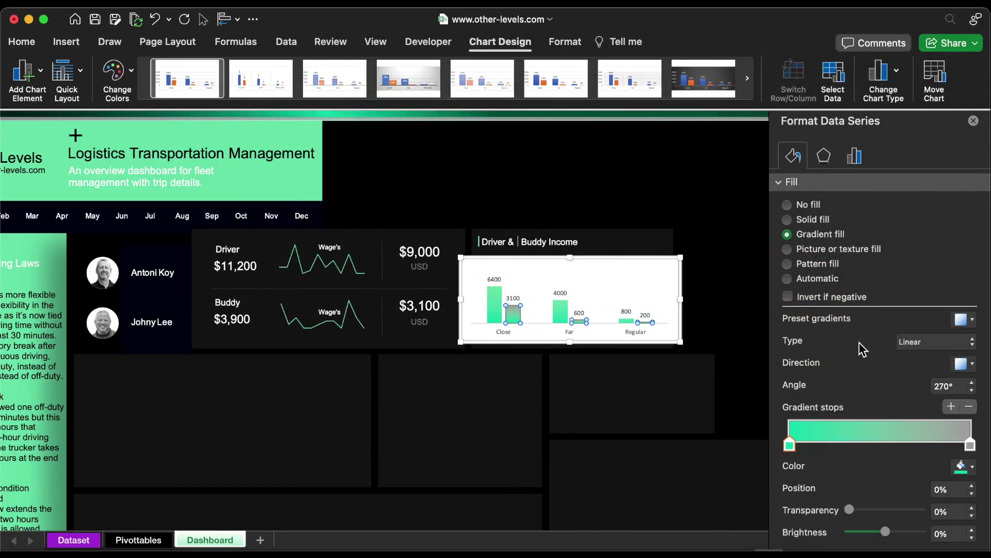
Remove the border and the background fill from the Driver & Buddy Income chart area.
left_click(688, 267)
left_click(813, 378)
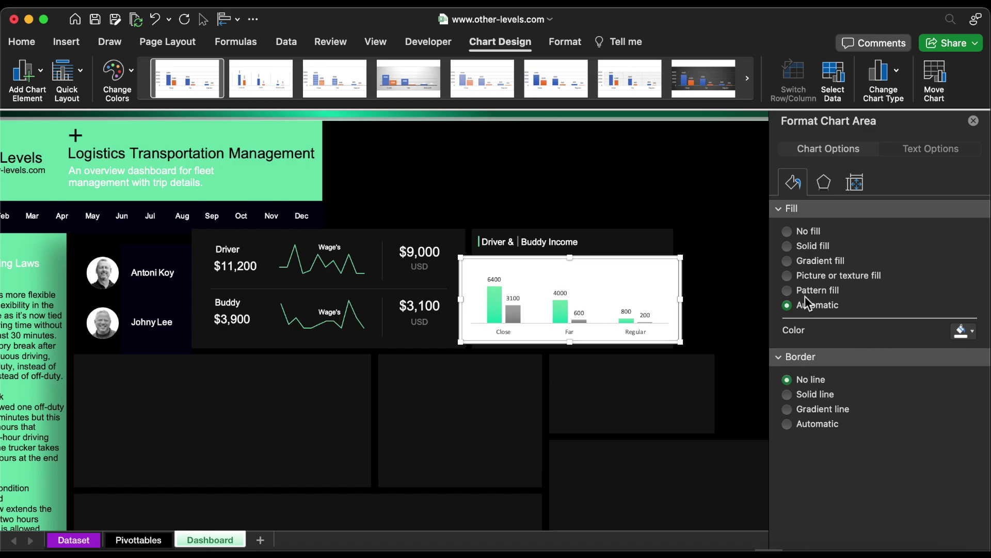
left_click(802, 232)
Color the green column series' data labels white.
left_click(562, 295)
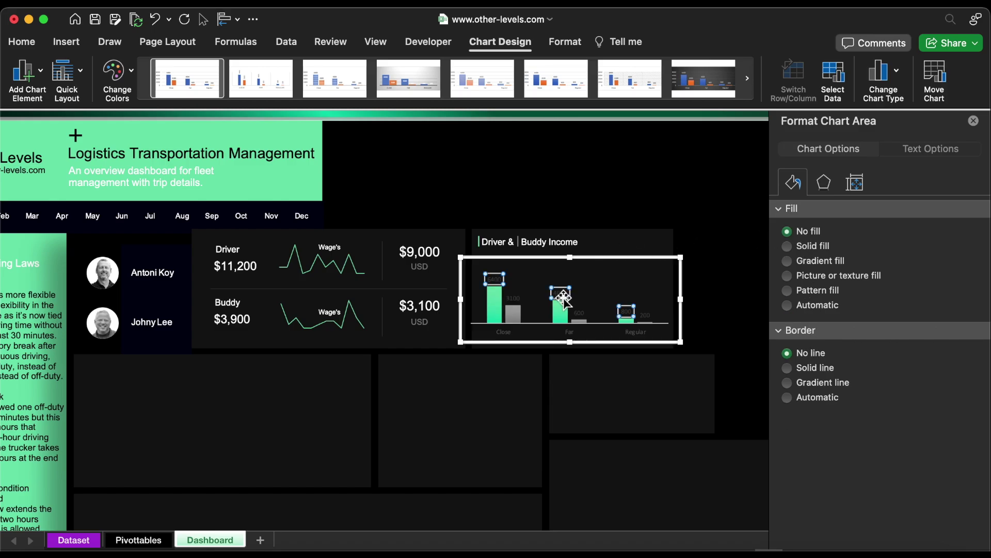
left_click(20, 42)
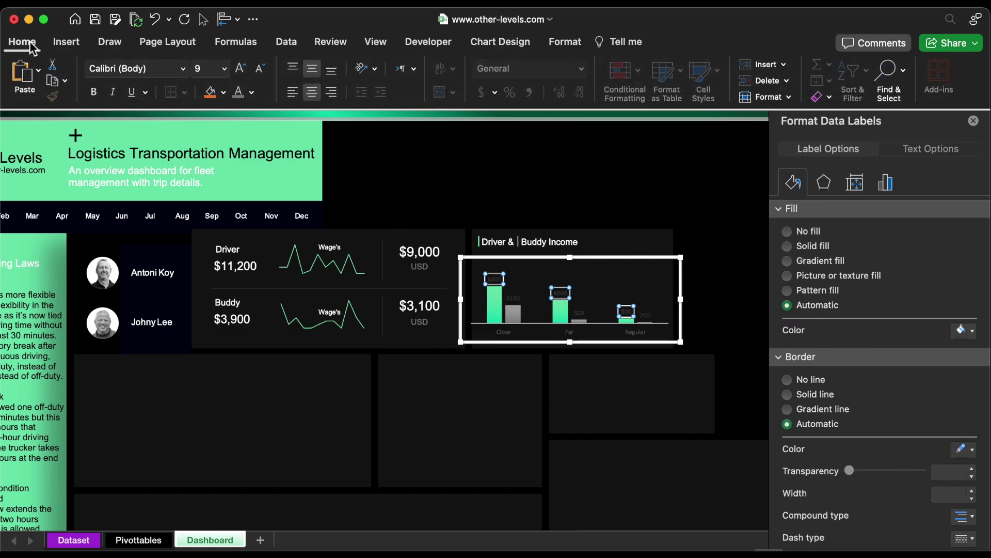
left_click(251, 93)
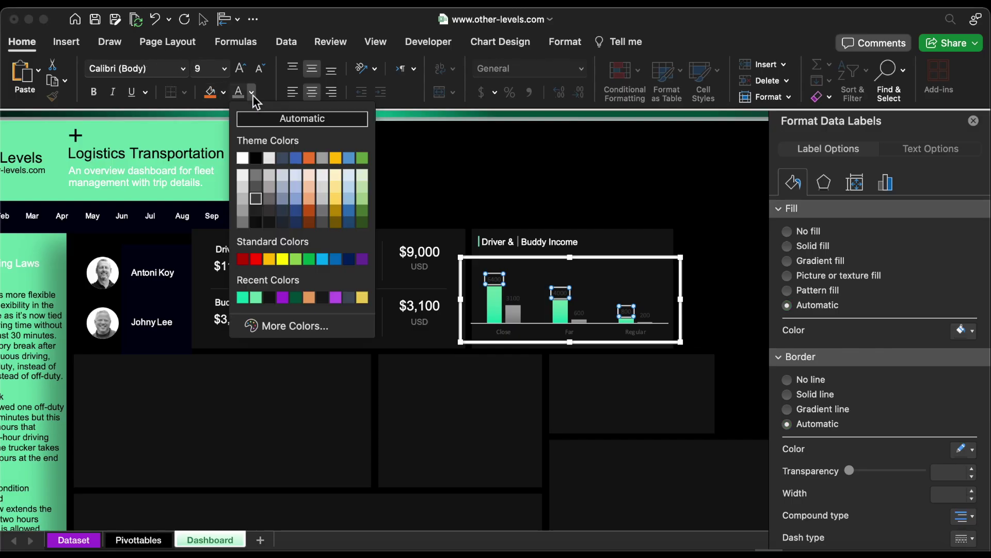
left_click(243, 158)
Remove the category axis line and format its labels as Arial, size 10.5, in 50% darker white.
left_click(578, 329)
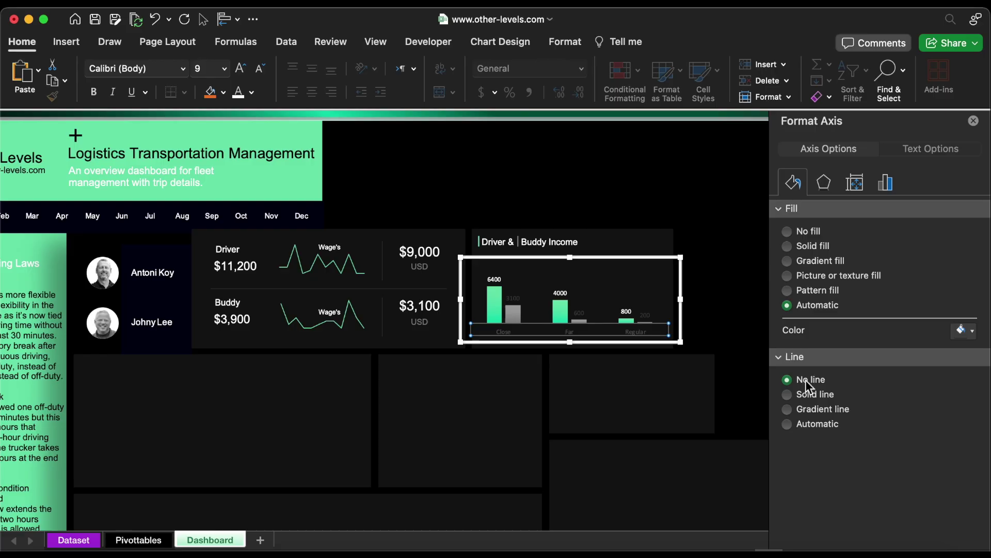
left_click(183, 69)
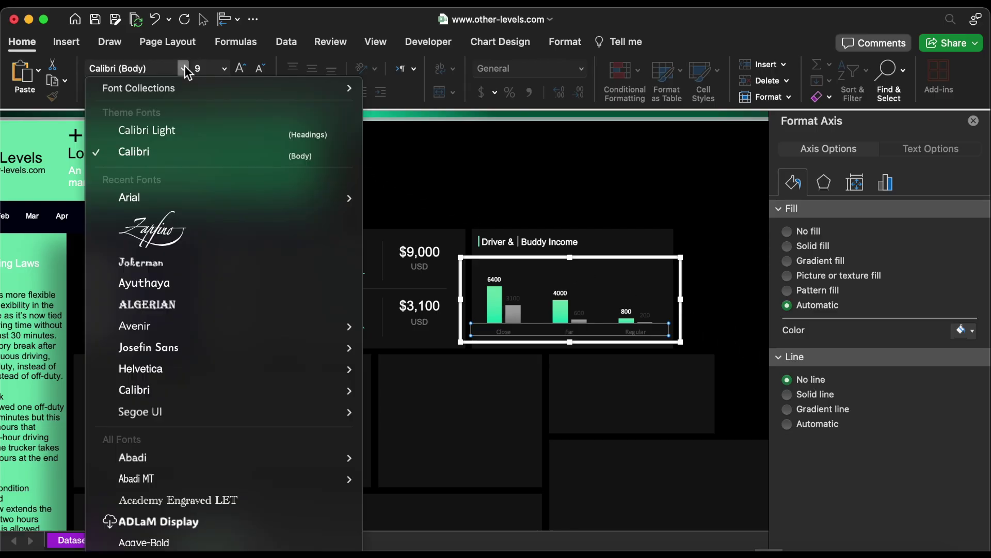
left_click(103, 197)
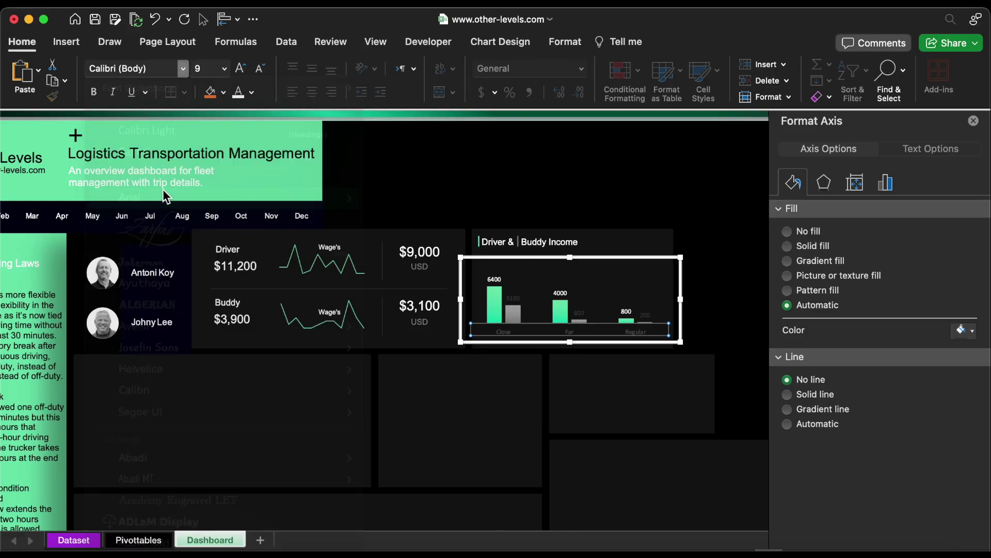
left_click(255, 96)
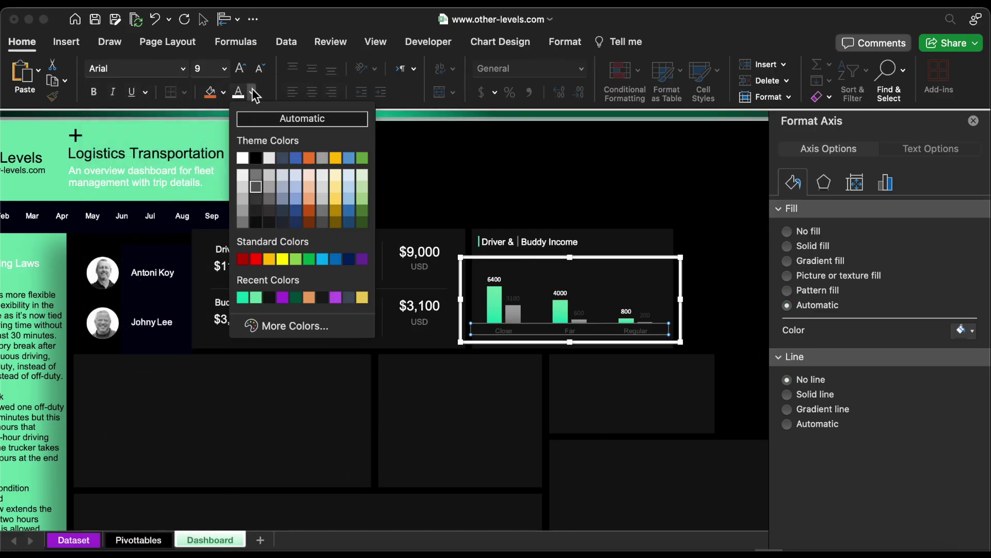
left_click(244, 223)
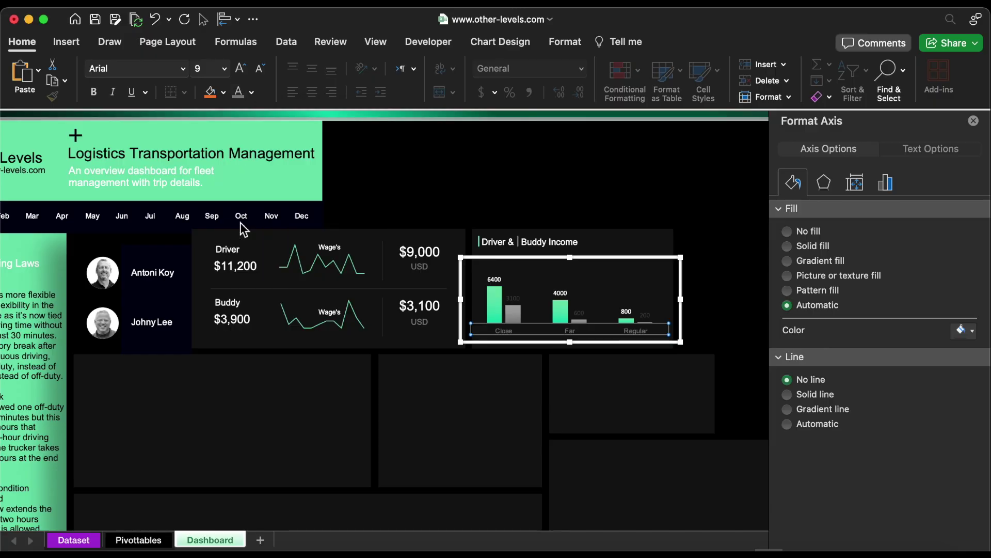
left_click(224, 69)
left_click(217, 141)
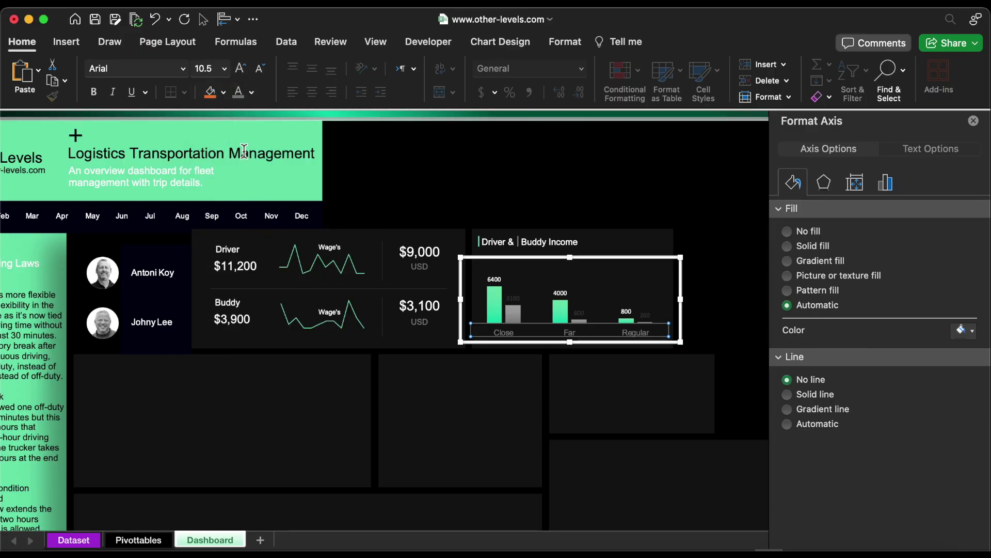
Set the green series' data labels to Arial at size 10.5.
left_click(494, 281)
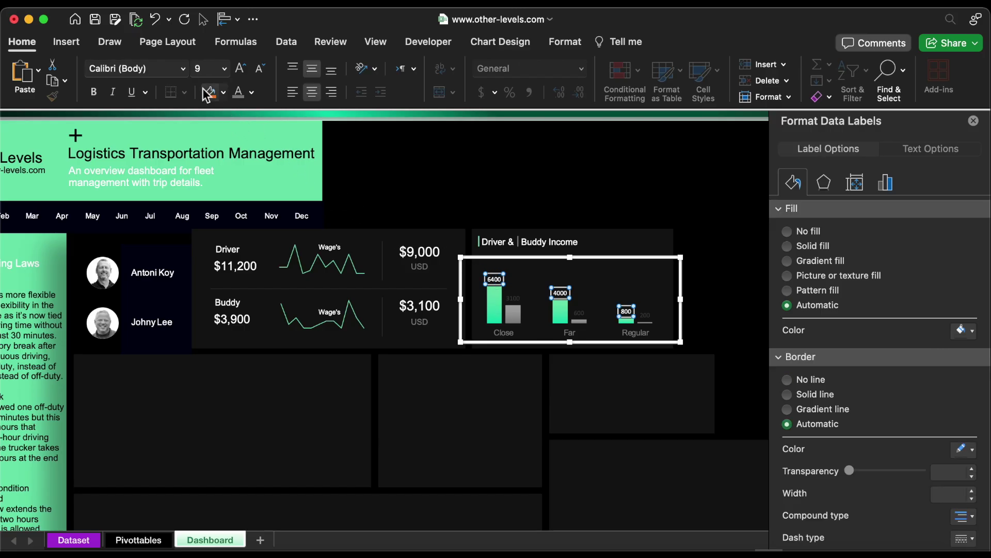
left_click(183, 69)
left_click(161, 199)
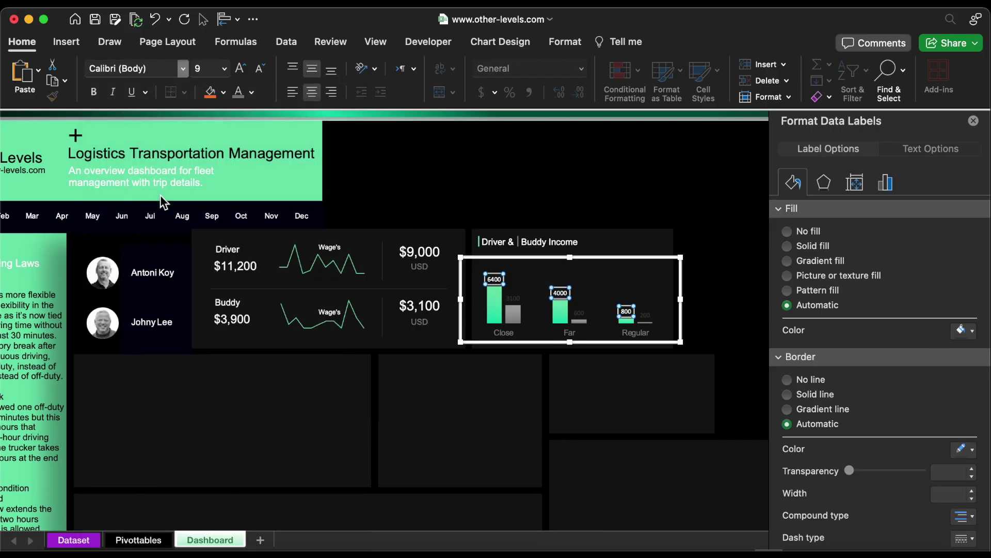
left_click(224, 68)
left_click(217, 141)
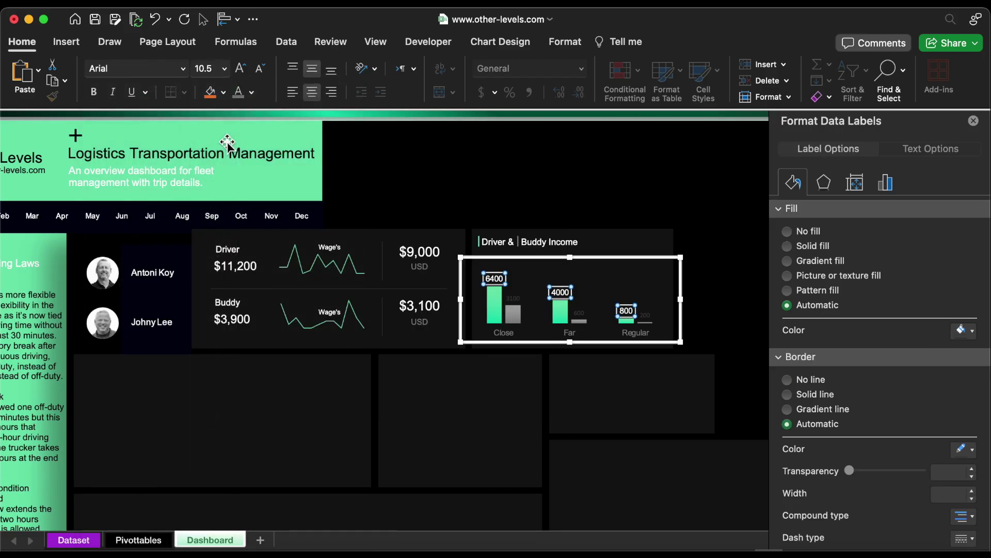
Format the gray series' data labels as white Arial text at size 10.5.
left_click(512, 299)
left_click(224, 69)
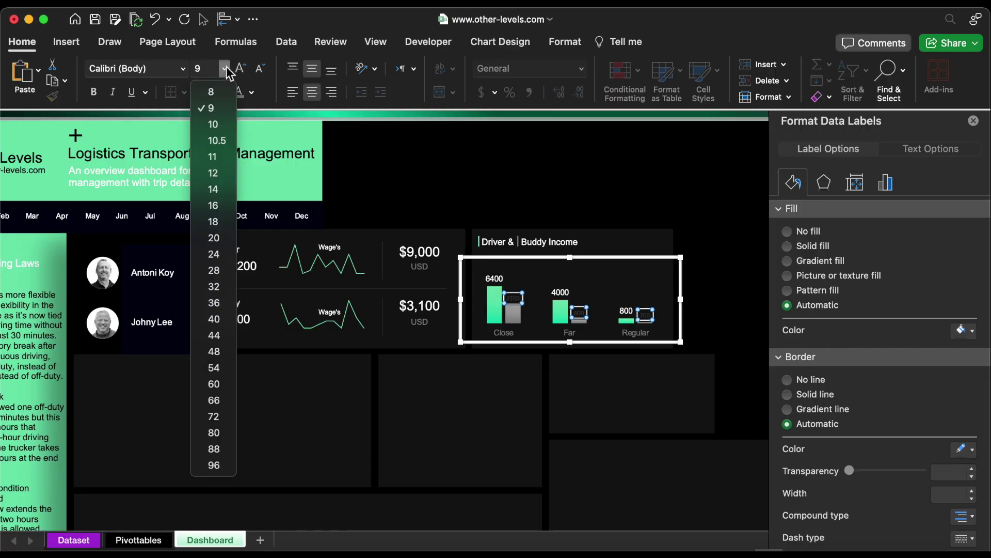
left_click(222, 141)
left_click(184, 68)
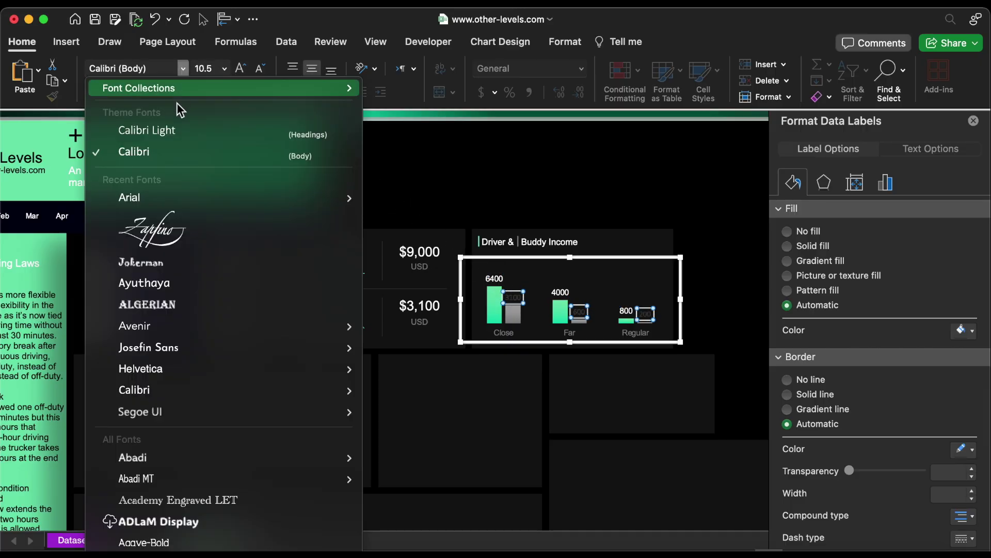
left_click(161, 199)
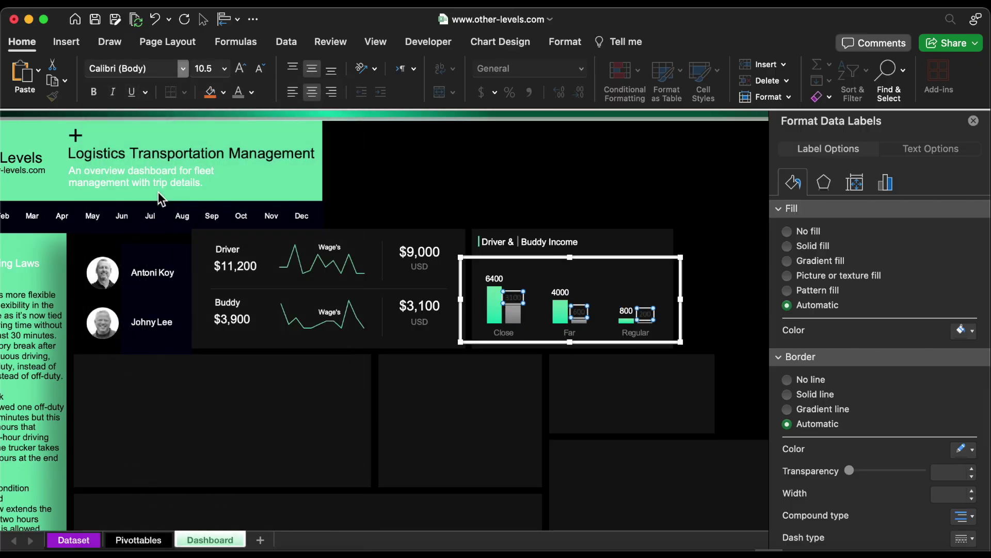
left_click(251, 92)
left_click(243, 158)
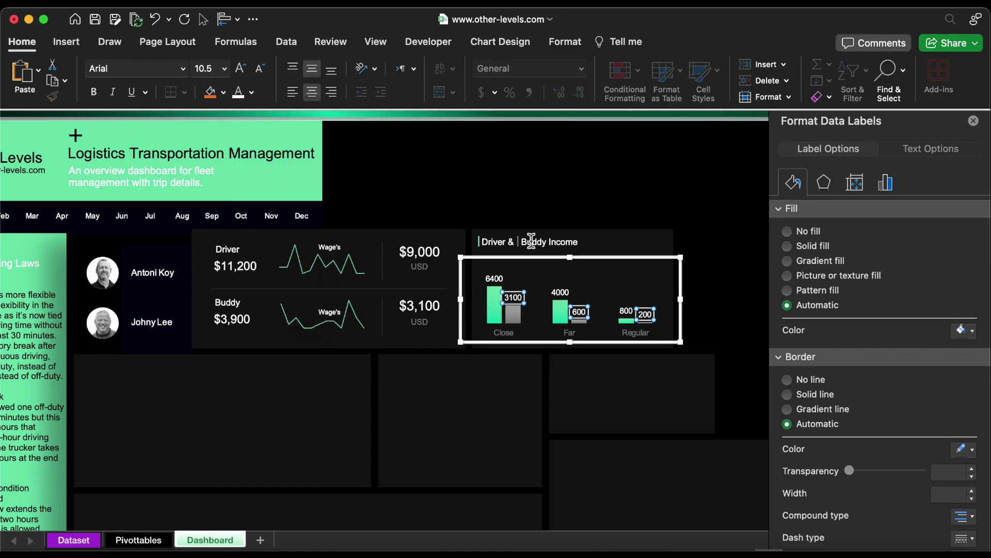
Apply the Number format with 0 decimal places and a thousands separator to the gray series' data labels.
left_click(886, 183)
left_click(825, 210)
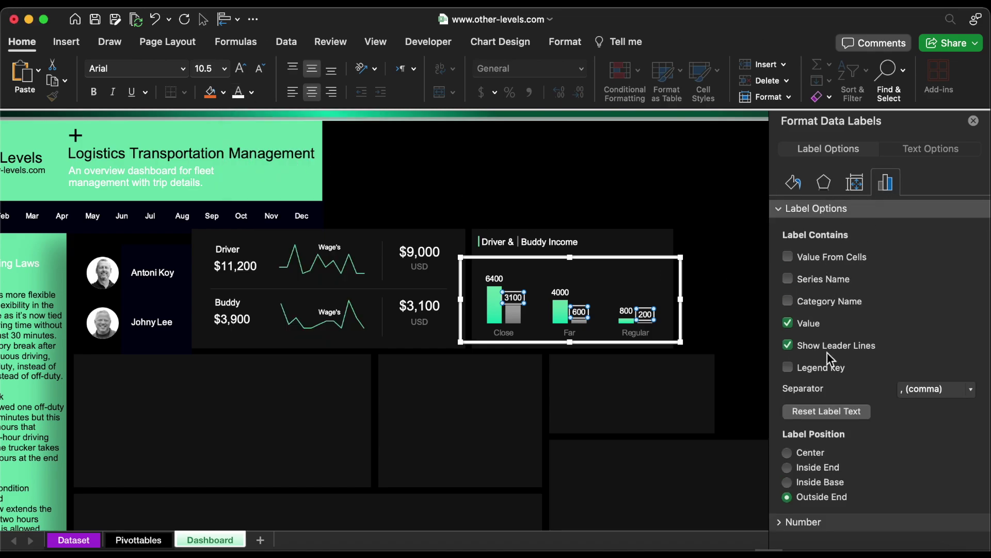
left_click(806, 522)
left_click(851, 445)
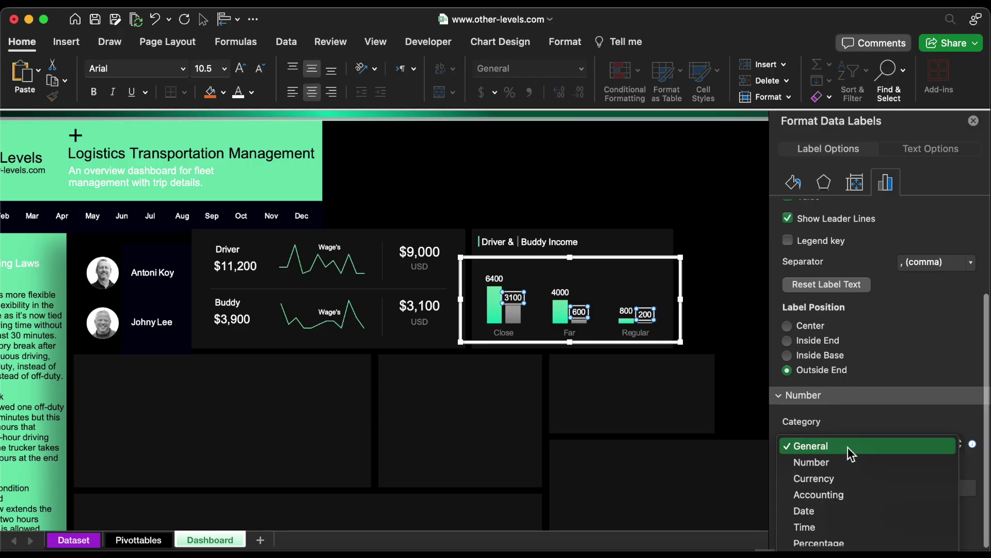
left_click(855, 463)
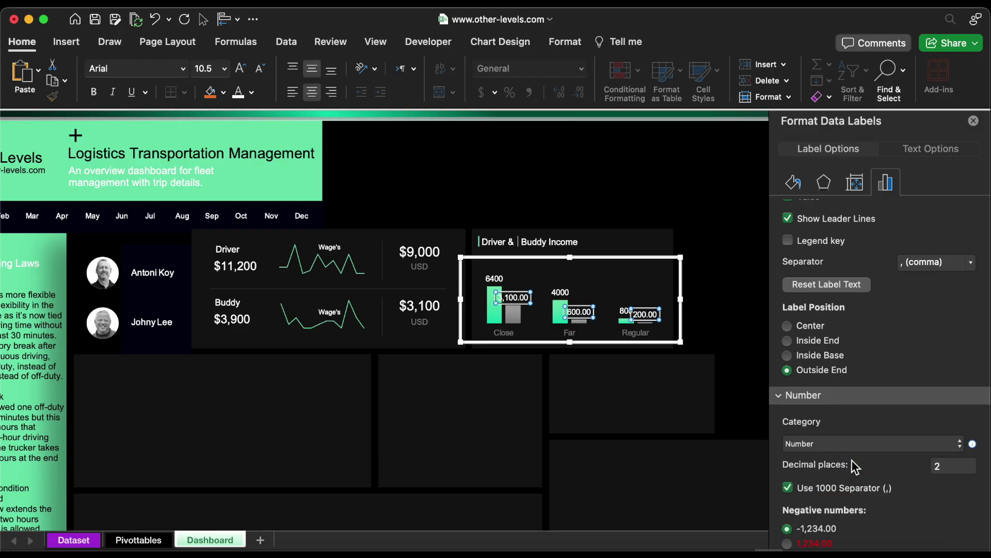
double_click(947, 465)
type("0")
Give the green series' data labels the Number format with a thousands separator and 0 decimal places.
left_click(567, 293)
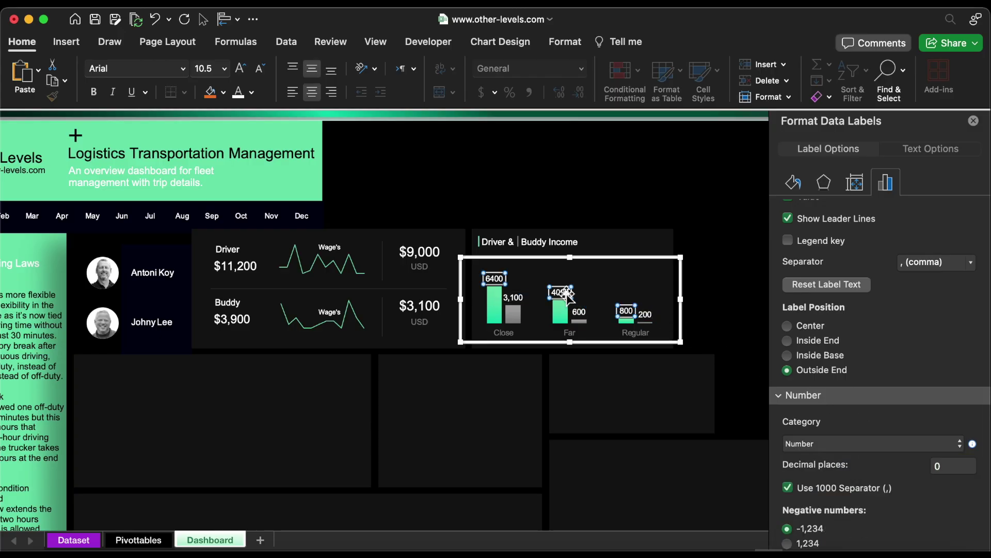
left_click(826, 445)
left_click(834, 464)
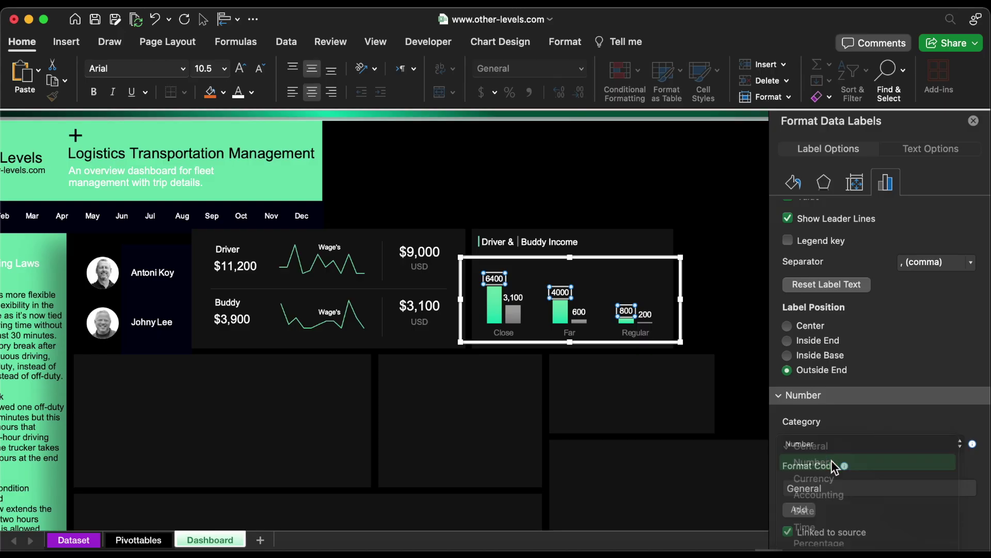
double_click(954, 468)
type("0")
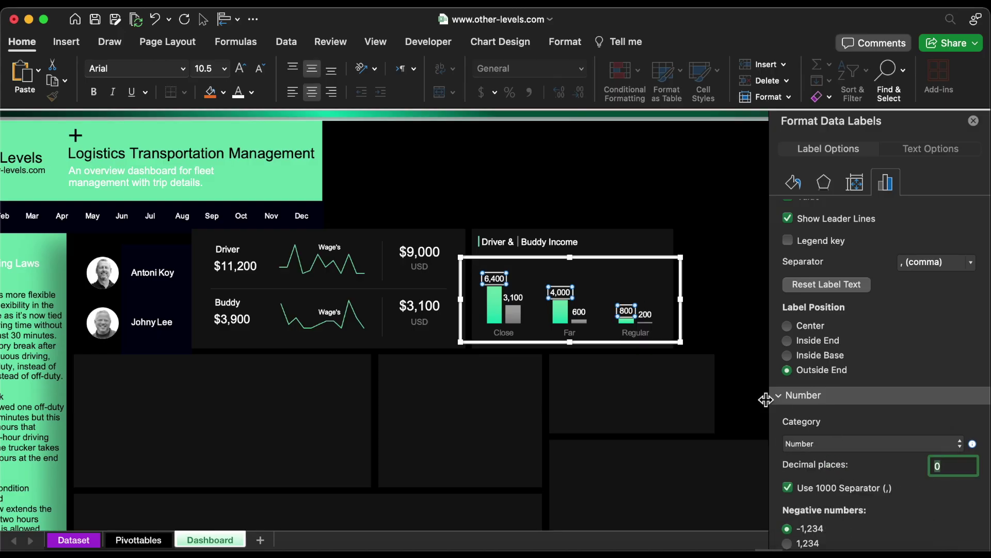
Nudge the chart within its panel and set its gap width to 175% and series overlap to -40%.
left_click_drag(664, 343, 670, 344)
left_click(566, 313)
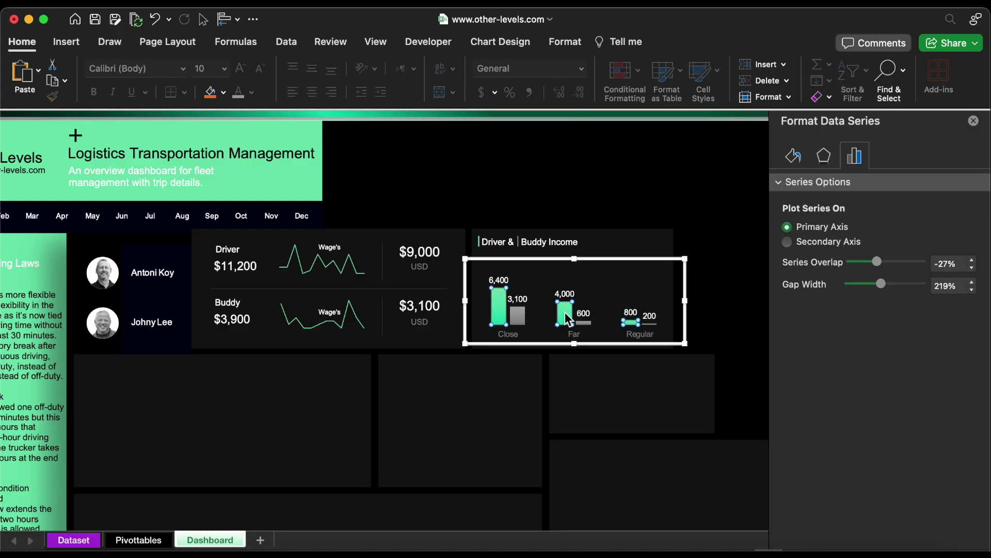
left_click(961, 288)
type("175")
key("Return")
double_click(951, 264)
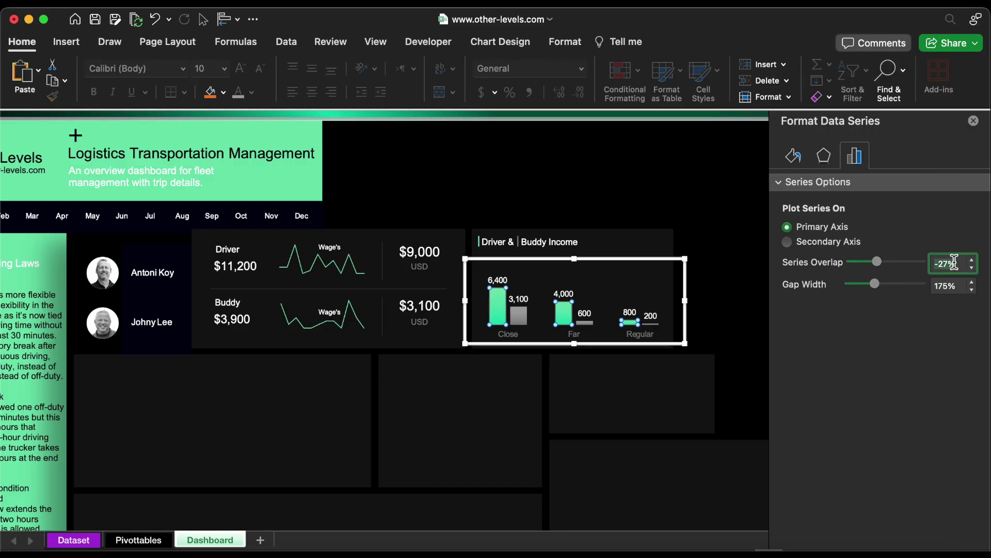
type("-40")
key("Return")
Add a "Per Trip Classify" text box right after the Driver & Buddy Income title, in light green at size 10.5.
left_click(528, 253)
left_click_drag(528, 253, 629, 254)
key("super+a")
left_click(251, 92)
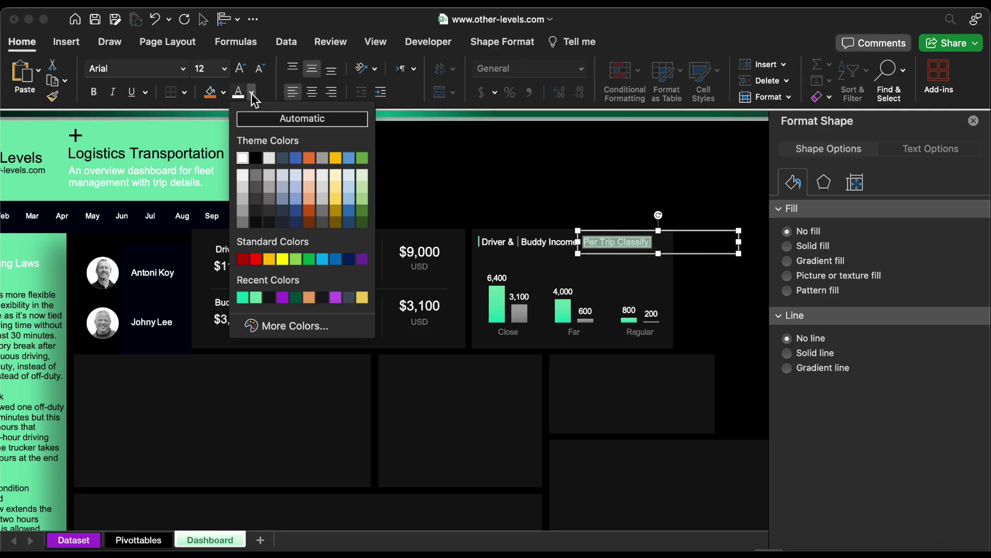
left_click(256, 299)
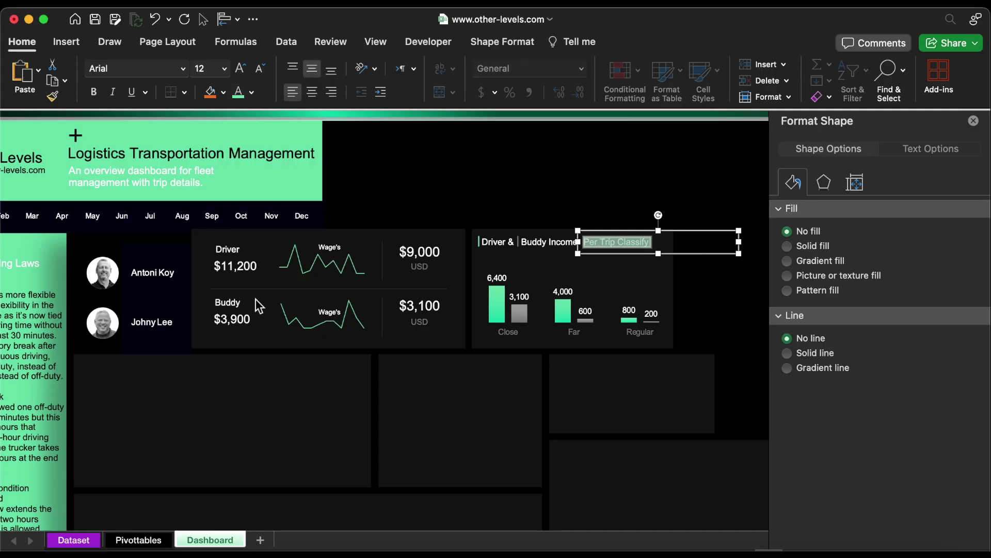
left_click(261, 69)
Move the monthly expenses column chart down onto its panel and set its series gap width to 80%.
left_click_drag(433, 357, 435, 367)
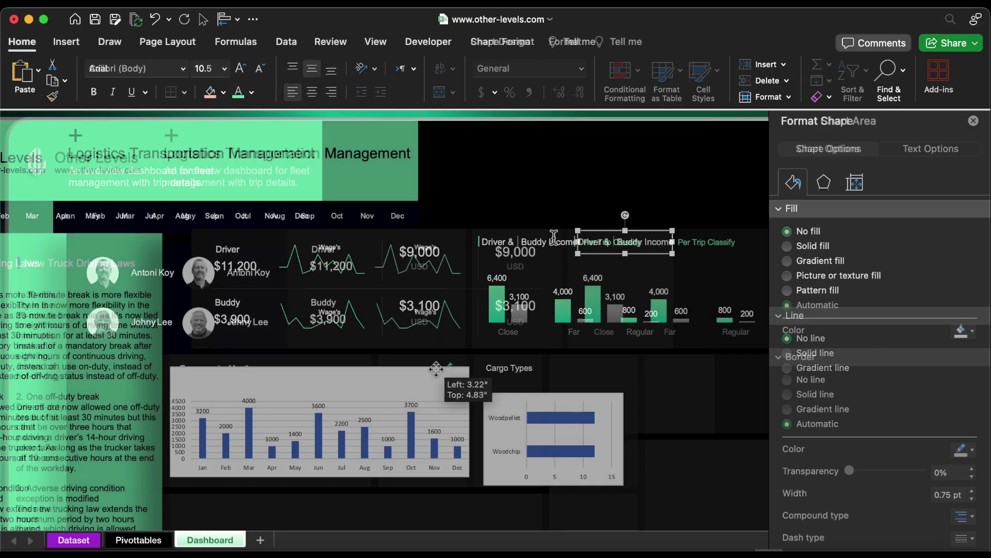
left_click_drag(435, 367, 438, 378)
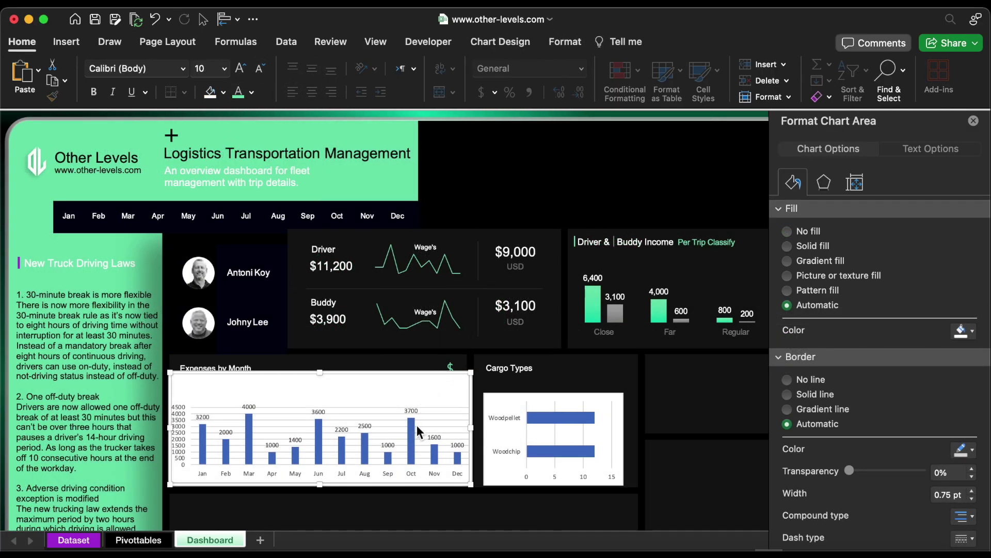
left_click(415, 430)
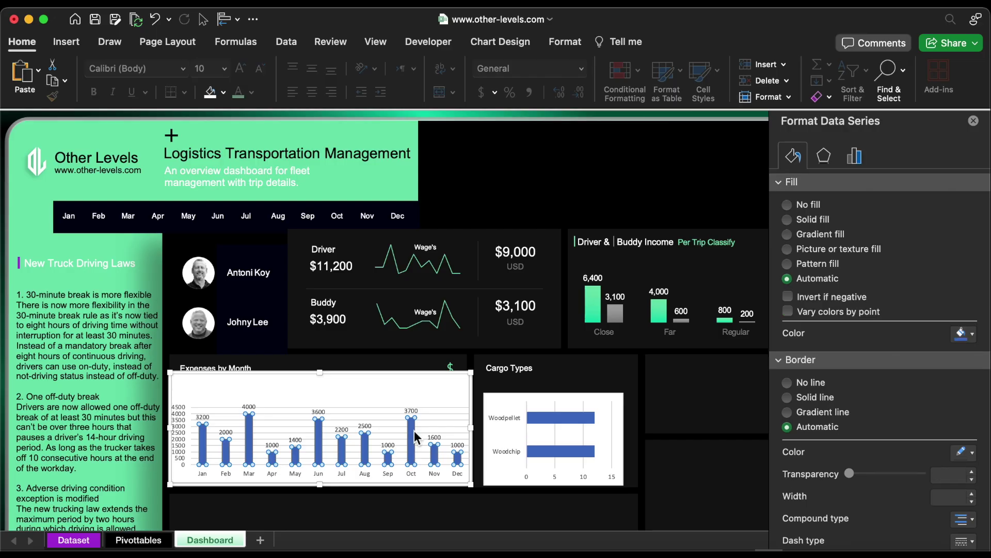
left_click(856, 156)
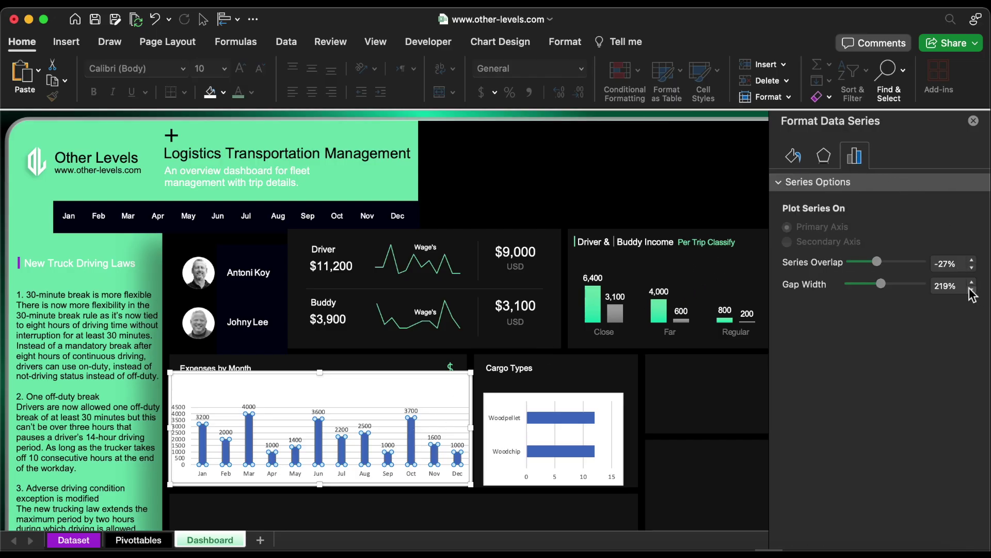
left_click(959, 285)
key("Return")
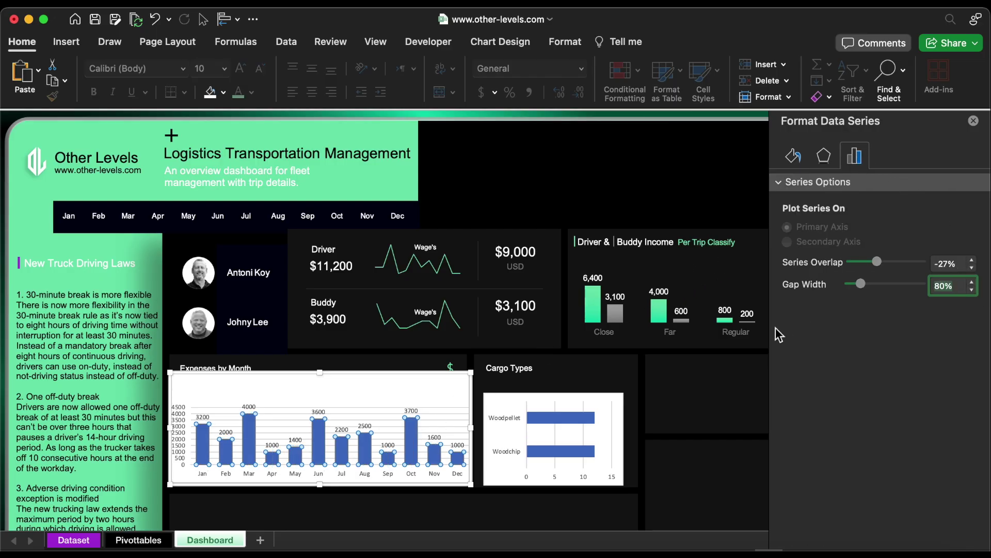
Delete the major gridlines and the vertical value axis from the Expenses by Month chart.
left_click(258, 426)
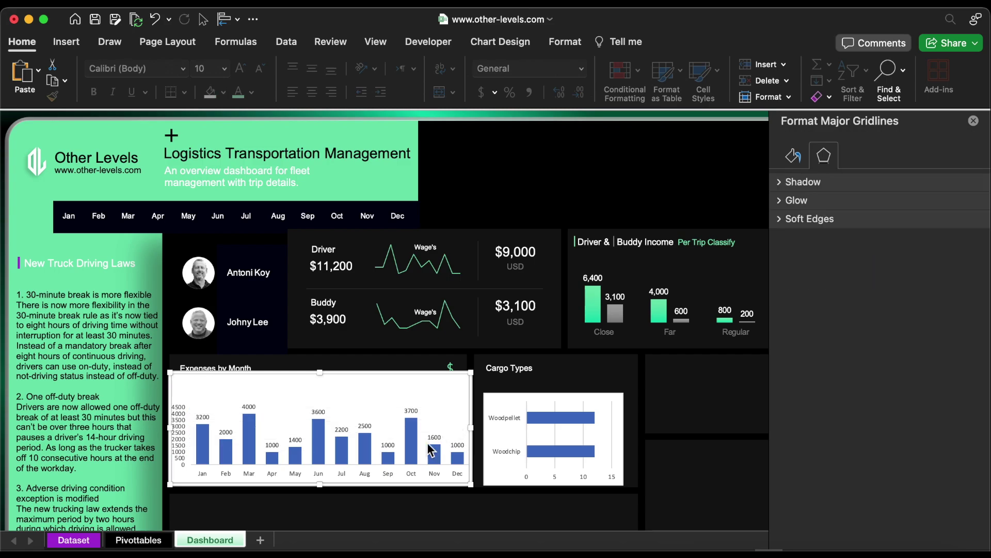
left_click(179, 427)
key("Delete")
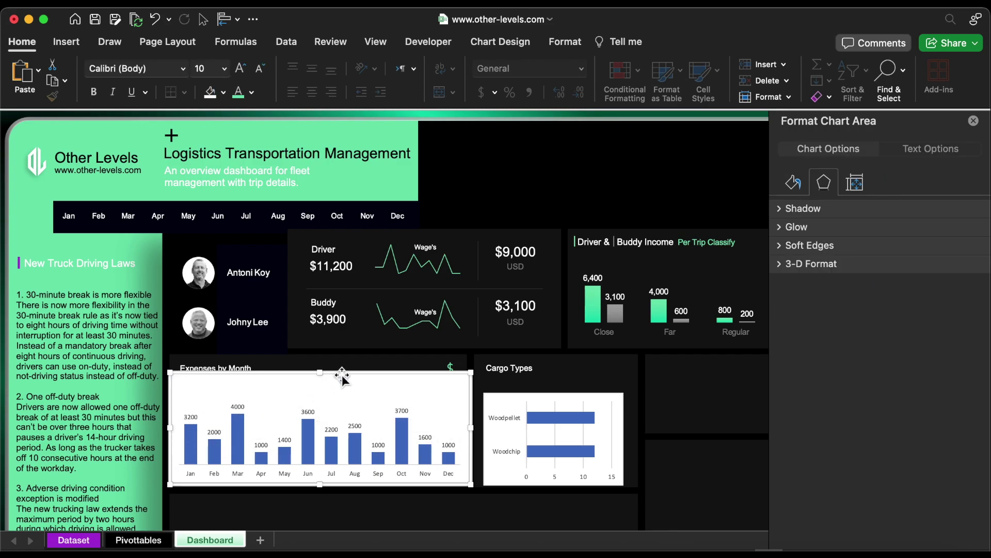
Shift the Expenses by Month chart up over its panel and set its chart area to no border and no fill.
left_click_drag(343, 372, 339, 362)
left_click(795, 184)
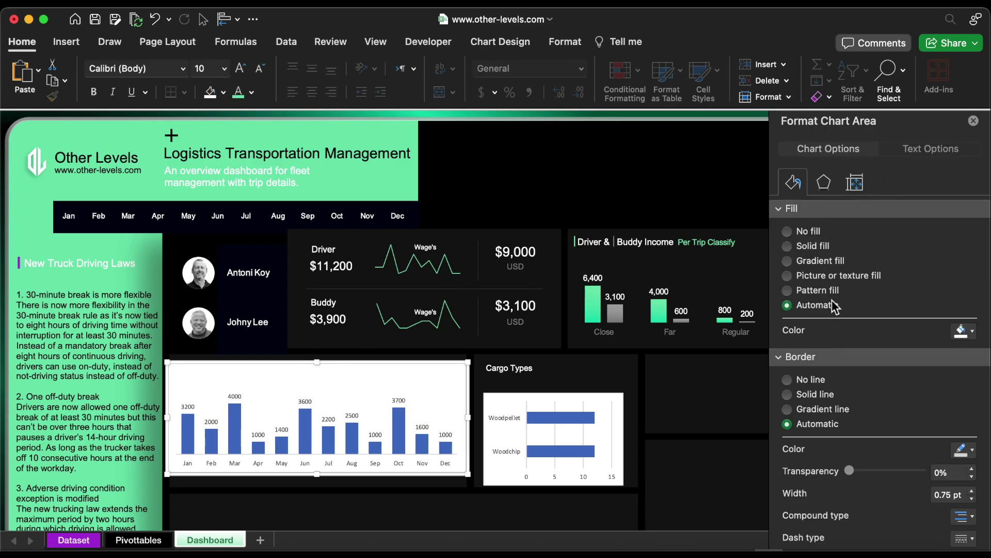
left_click(818, 380)
left_click(804, 233)
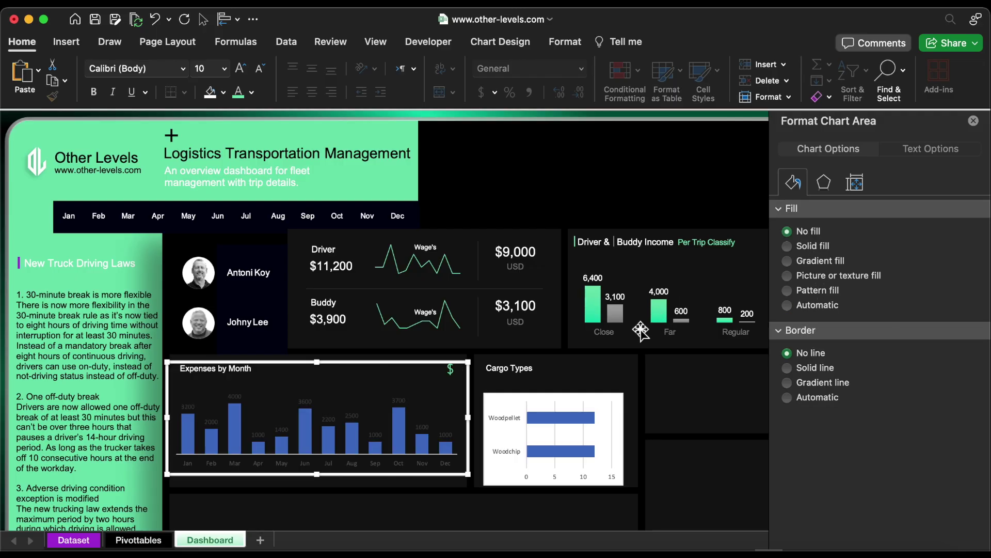
Fill the monthly expense columns with the recent light green and give them no border line.
left_click(405, 430)
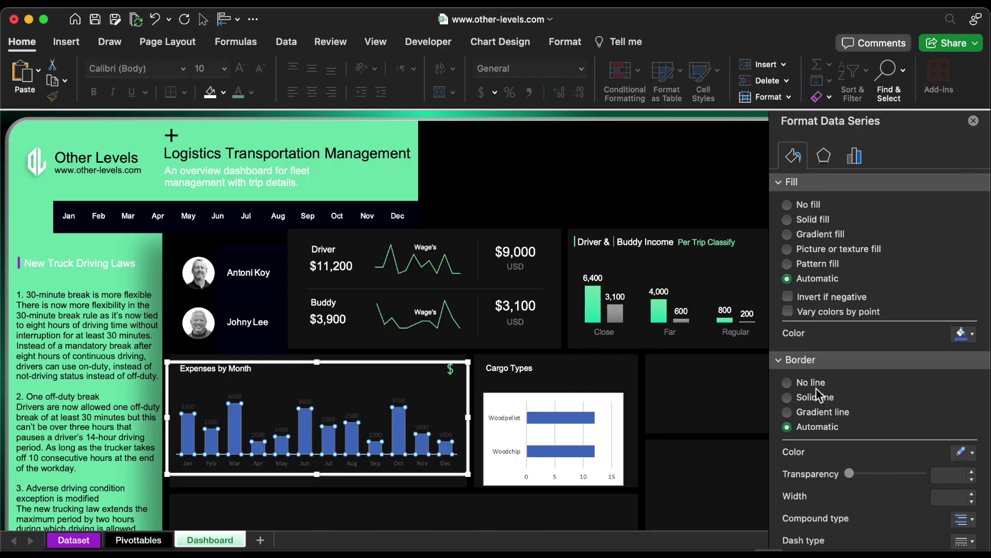
left_click(973, 334)
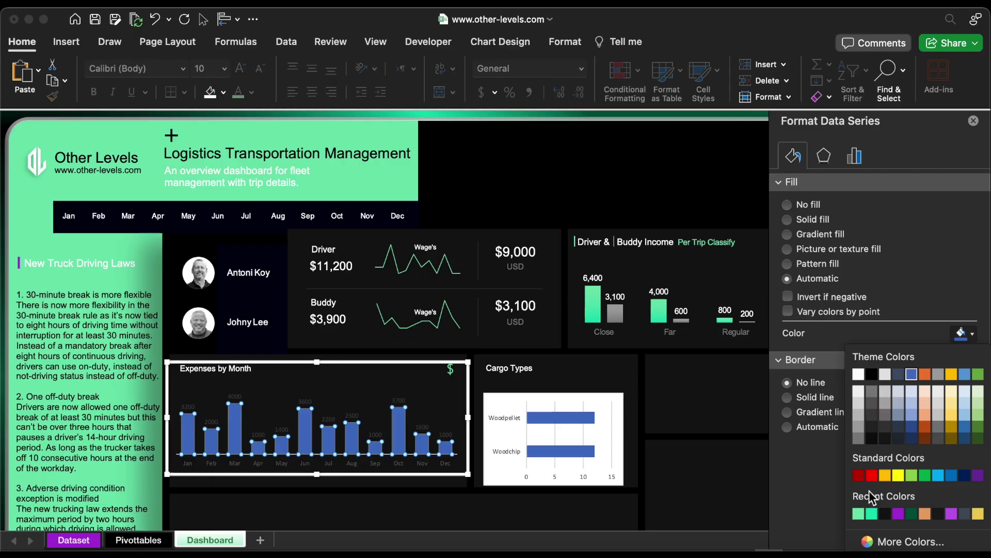
left_click(859, 514)
Format the month axis labels of the expenses chart in Arial, size 10.5, gray.
left_click(440, 466)
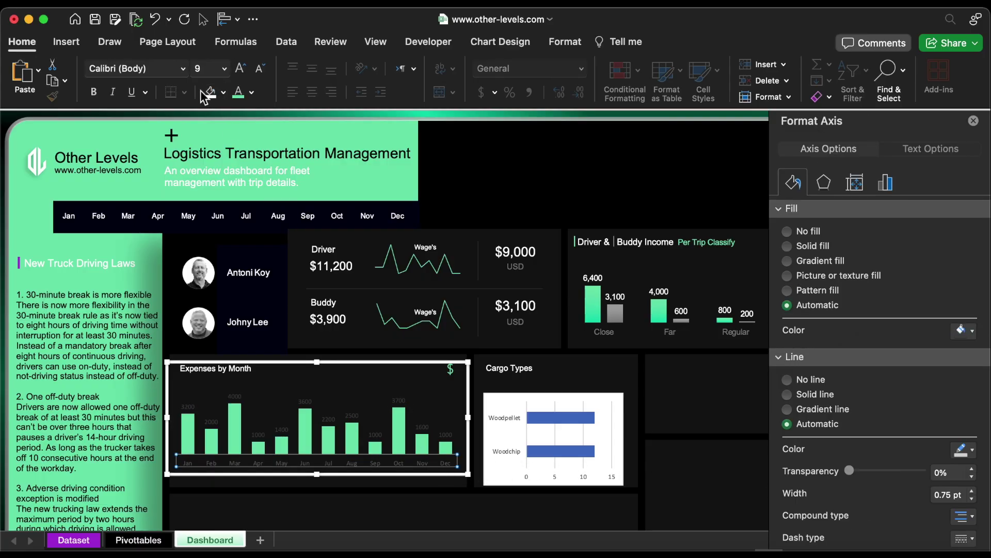
left_click(183, 68)
left_click(164, 200)
left_click(225, 69)
left_click(214, 140)
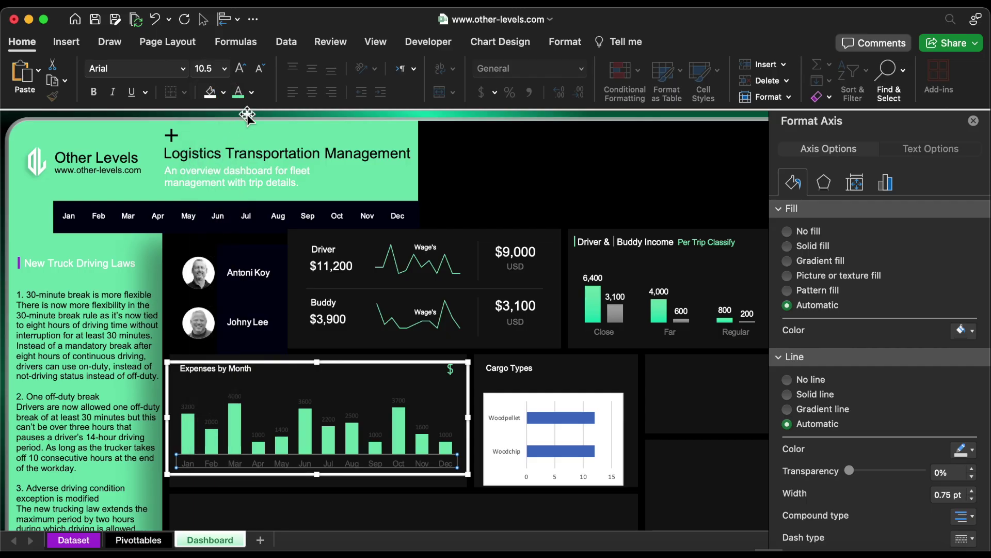
left_click(252, 92)
left_click(249, 221)
Format the data labels of the monthly expense columns in Arial, size 10.5, white.
left_click(306, 402)
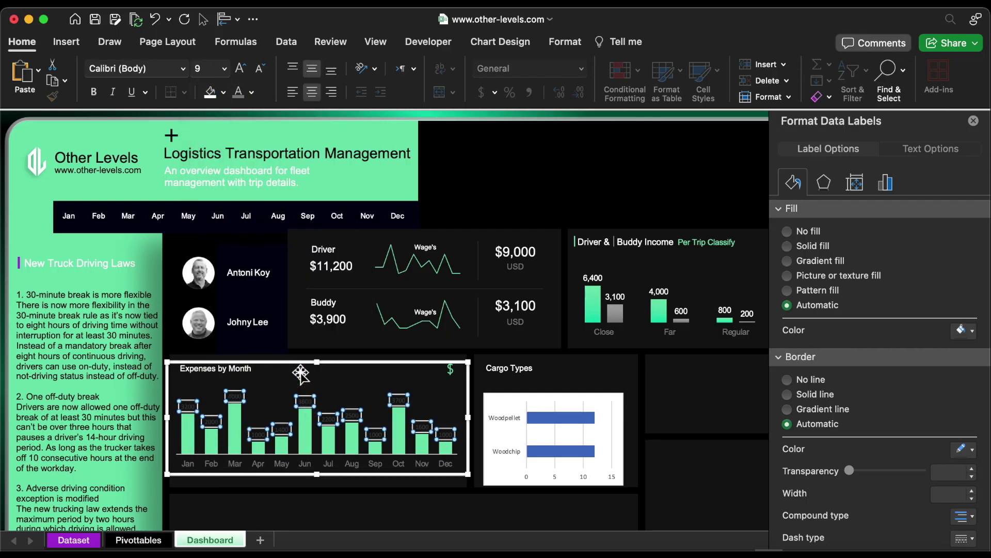
left_click(183, 68)
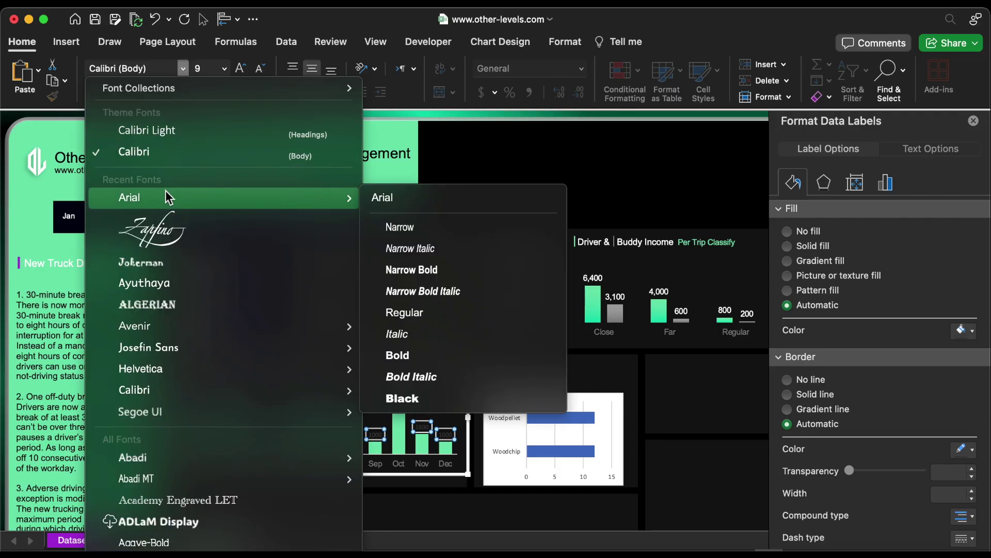
left_click(166, 192)
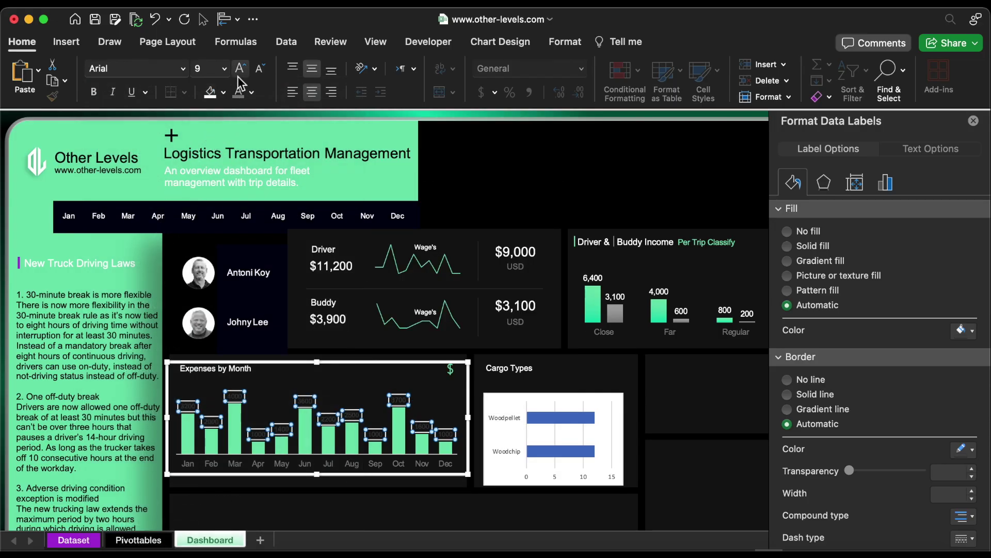
left_click(224, 68)
left_click(214, 140)
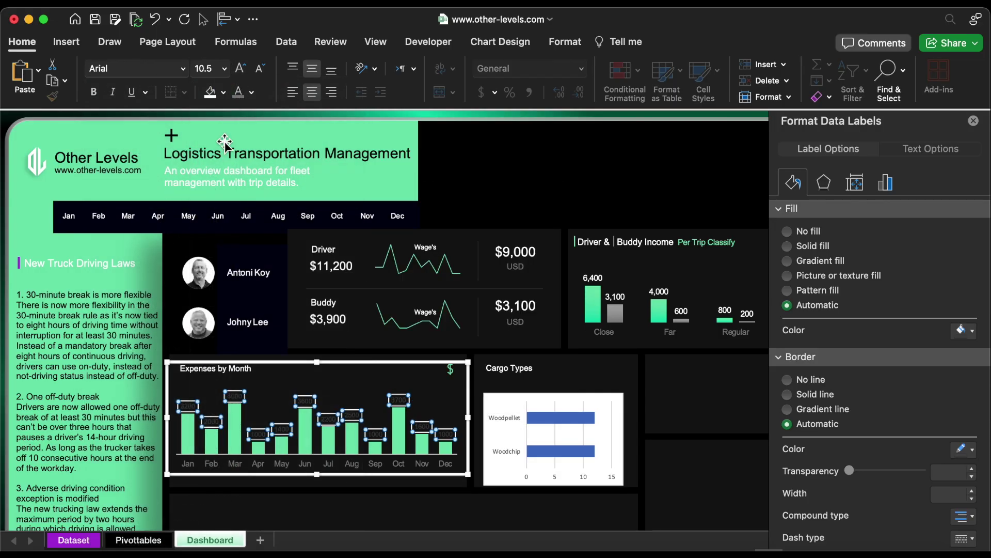
left_click(252, 92)
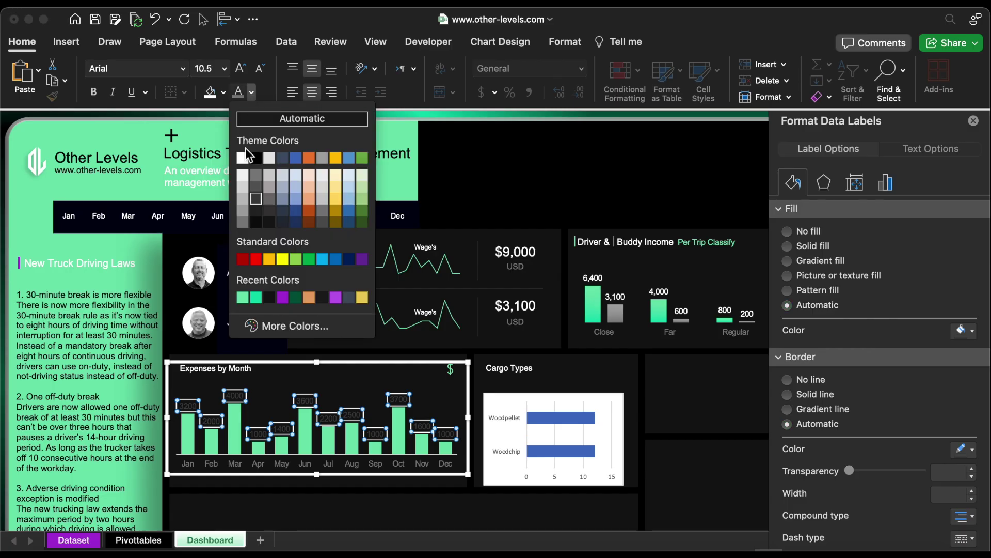
left_click(241, 156)
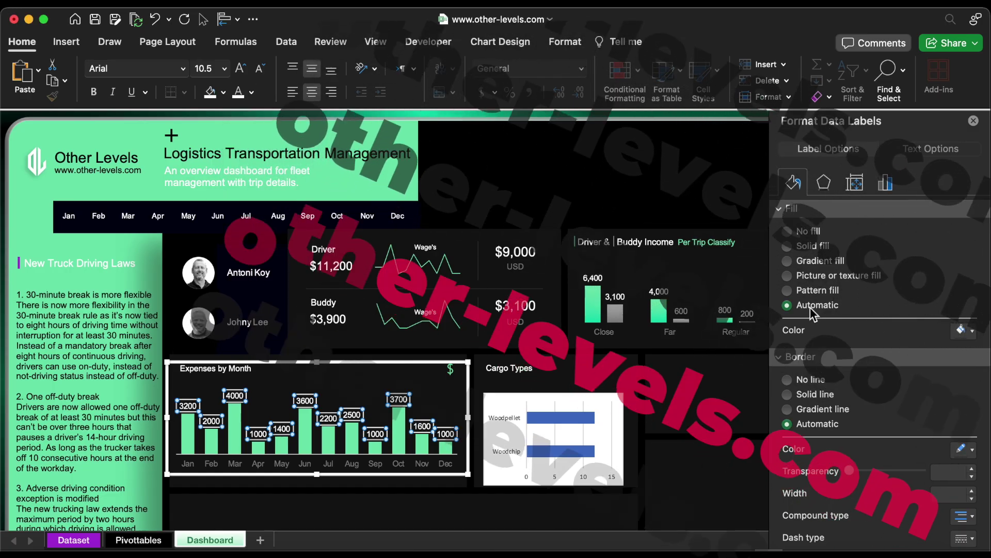
Apply the Number format with 0 decimal places and a thousands separator to the monthly expense data labels.
left_click(885, 182)
left_click(841, 227)
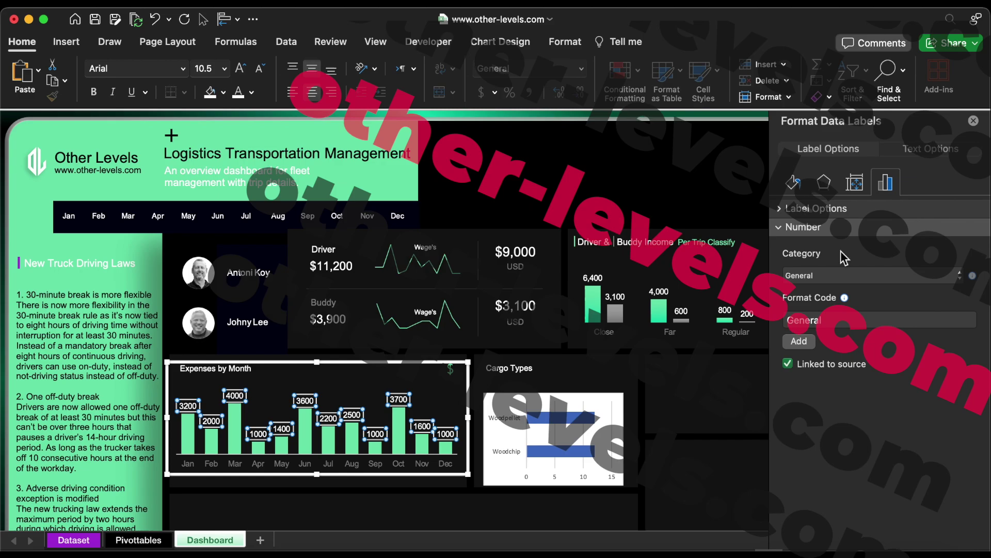
left_click(839, 277)
left_click(838, 296)
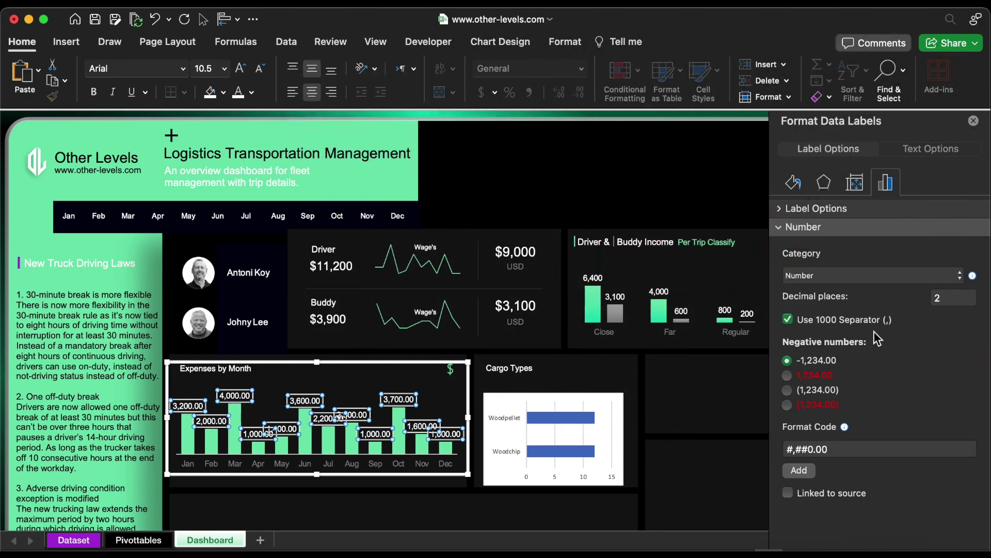
left_click(952, 298)
type("0")
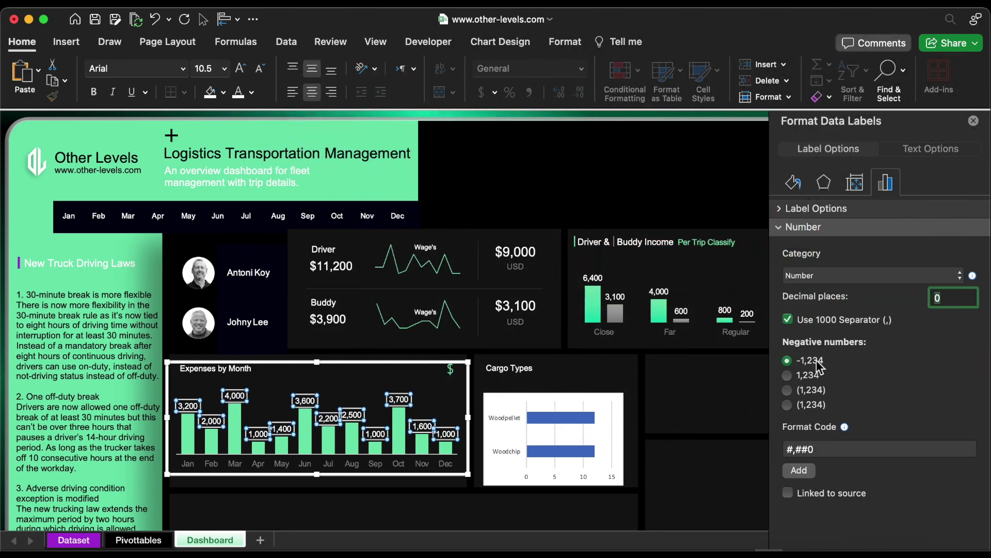
Remove the month axis line and lower the Expenses by Month chart slightly within its panel.
left_click(422, 466)
left_click(809, 382)
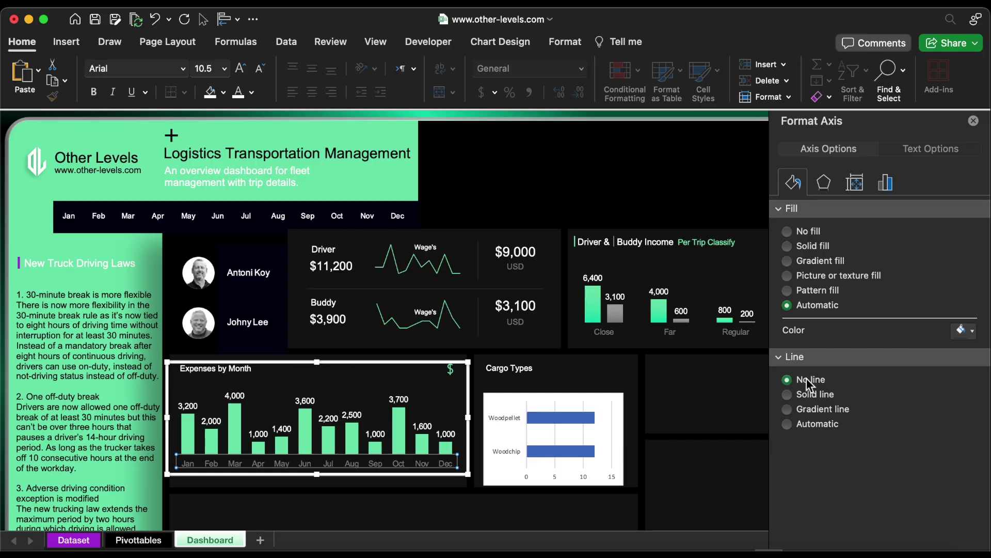
left_click(468, 402)
Nudge the Cargo Types bar chart up within its panel and set its chart area to no border and no fill.
left_click_drag(595, 481, 594, 482)
left_click(801, 380)
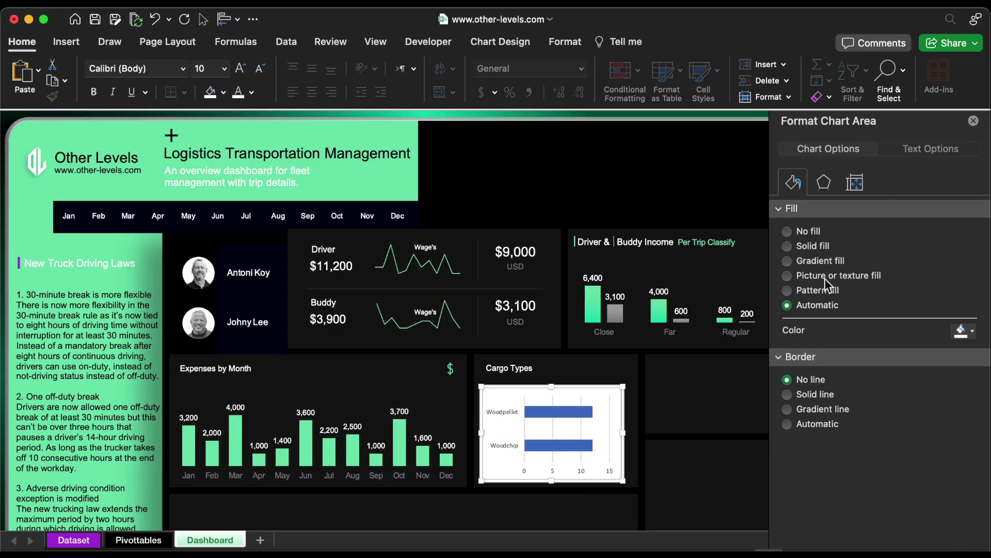
left_click(791, 231)
Format the Woodpellet and Woodchip axis labels in white Arial.
left_click(503, 420)
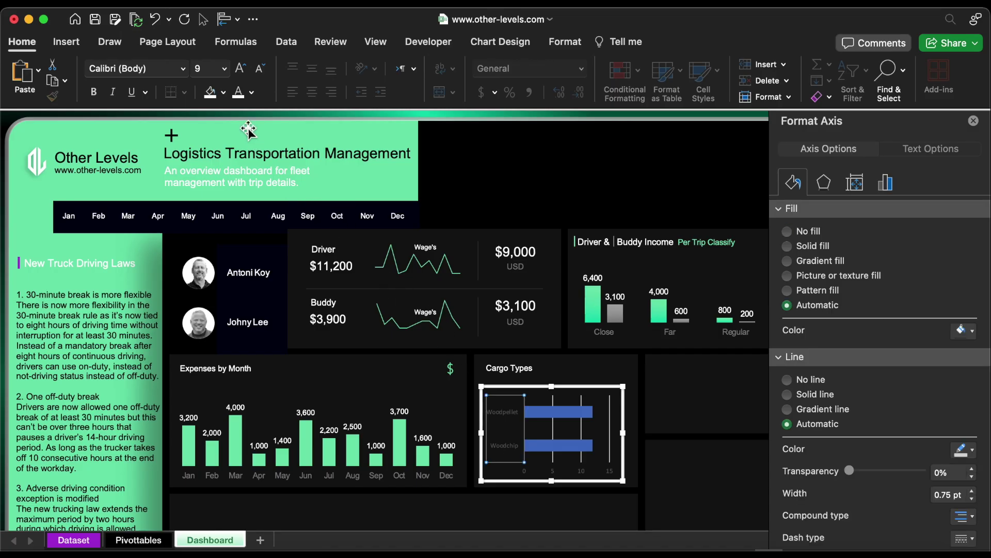
left_click(238, 93)
left_click(185, 69)
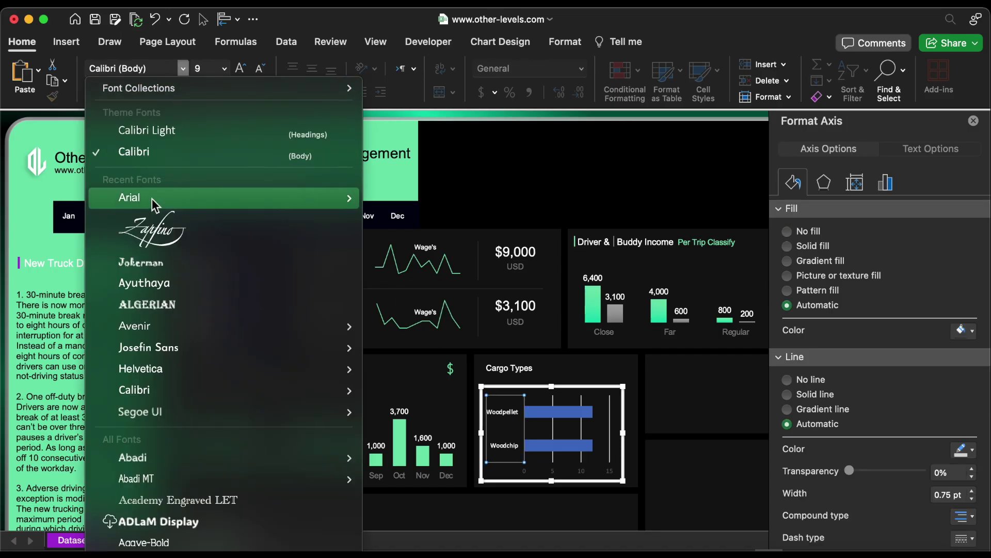
left_click(156, 199)
Set the Cargo Types chart's major gridlines to 0.5 pt wide in dark gray.
left_click(555, 435)
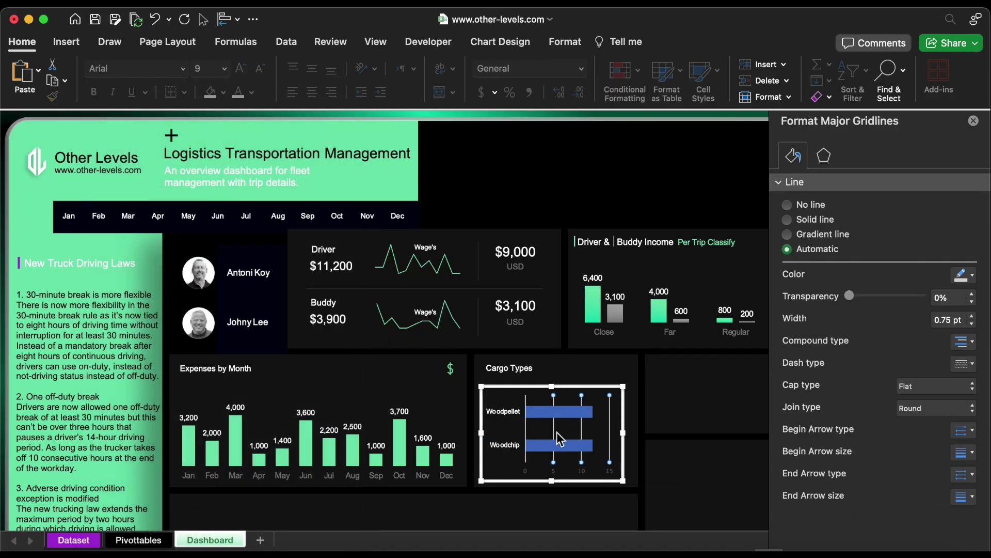
left_click(973, 324)
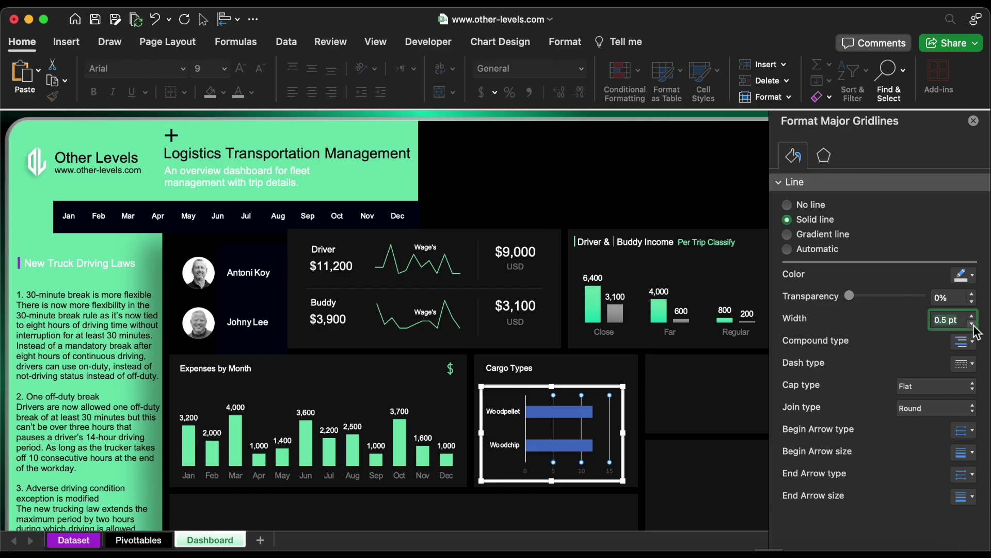
left_click(968, 275)
left_click(885, 345)
Format the Cargo Types chart's horizontal value axis labels in gray Arial.
left_click(584, 472)
left_click(252, 92)
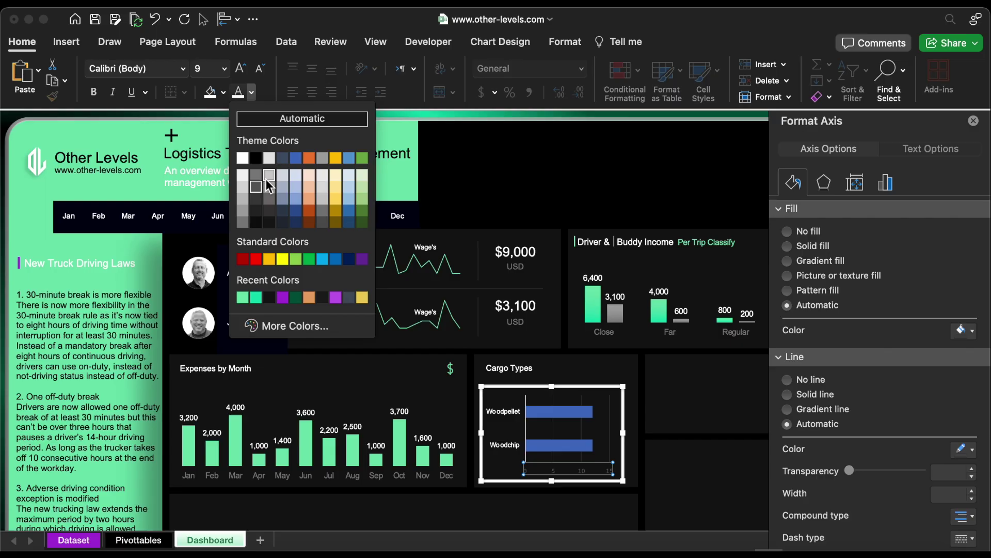
left_click(244, 223)
left_click(183, 68)
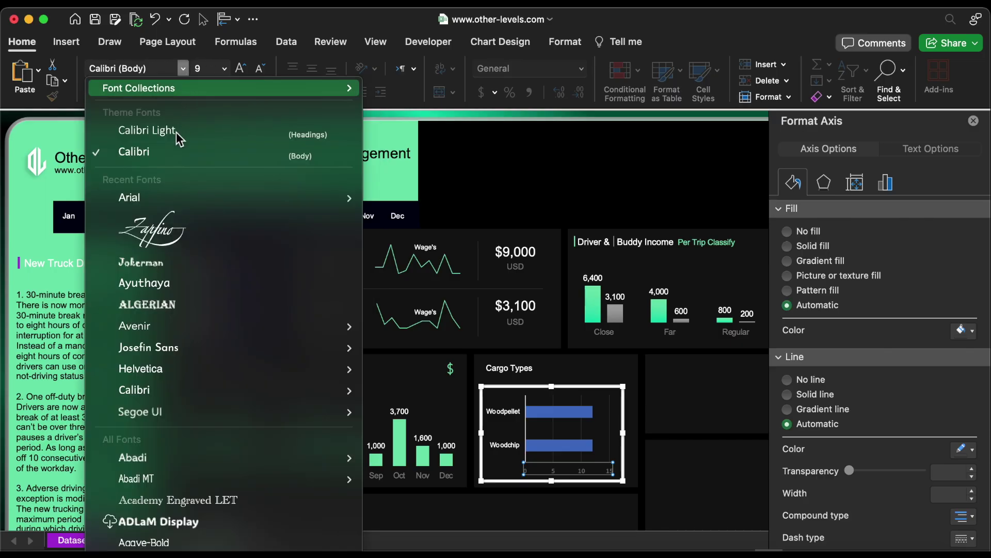
left_click(159, 200)
Enlarge the font of the Woodpellet and Woodchip category labels.
left_click(505, 416)
left_click(224, 68)
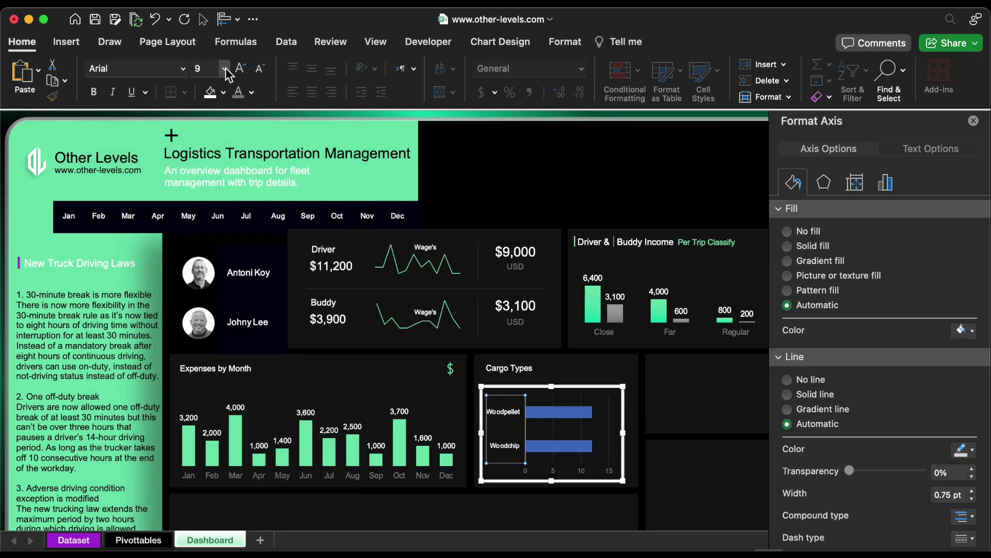
left_click(212, 173)
Apply a gradient fill to the cargo bars and set the Woodpellet bar's gradient stops to light green and turquoise green.
left_click(567, 411)
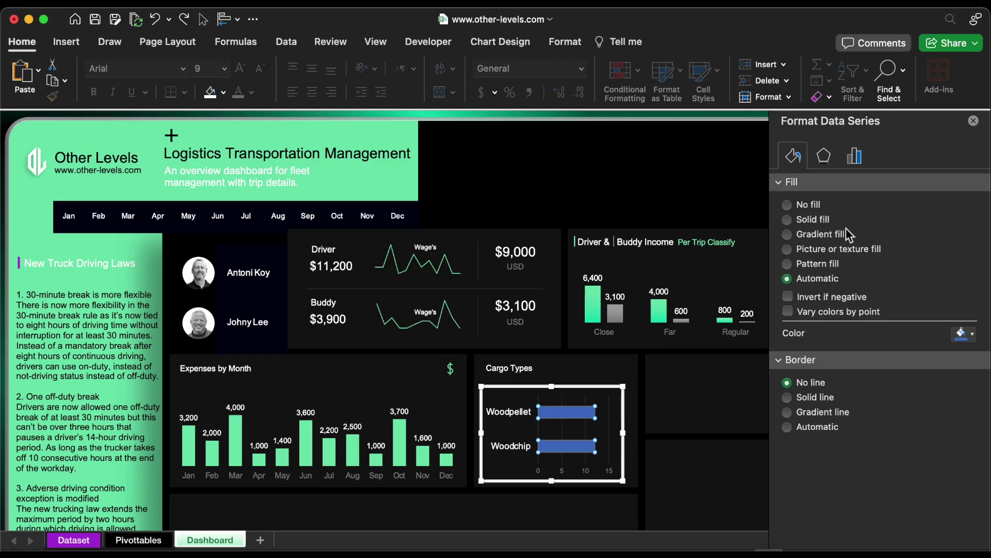
left_click(819, 234)
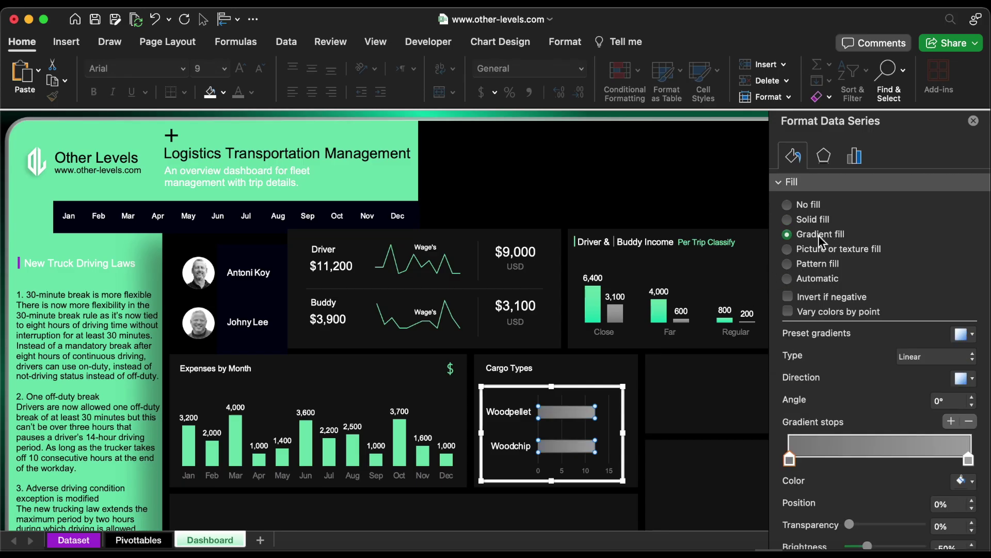
left_click(590, 408)
left_click(967, 482)
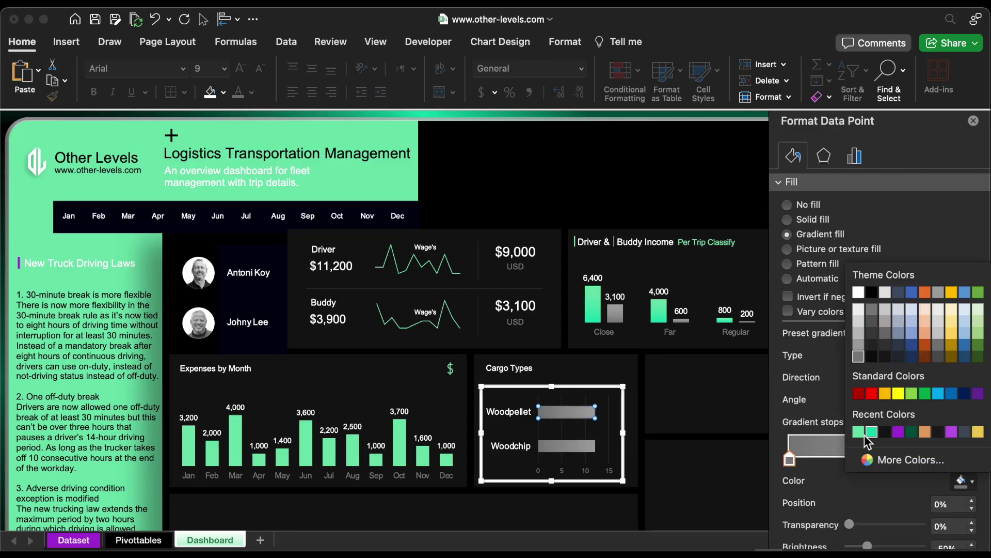
left_click(858, 432)
left_click(956, 459)
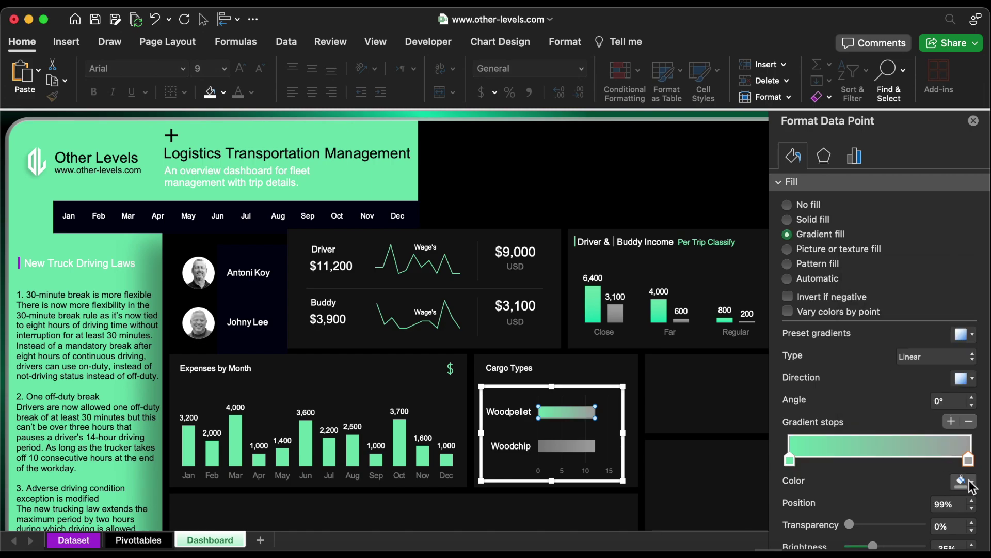
left_click(961, 481)
left_click(872, 431)
Set the gap width of the Cargo Types bars to 155%.
left_click(854, 157)
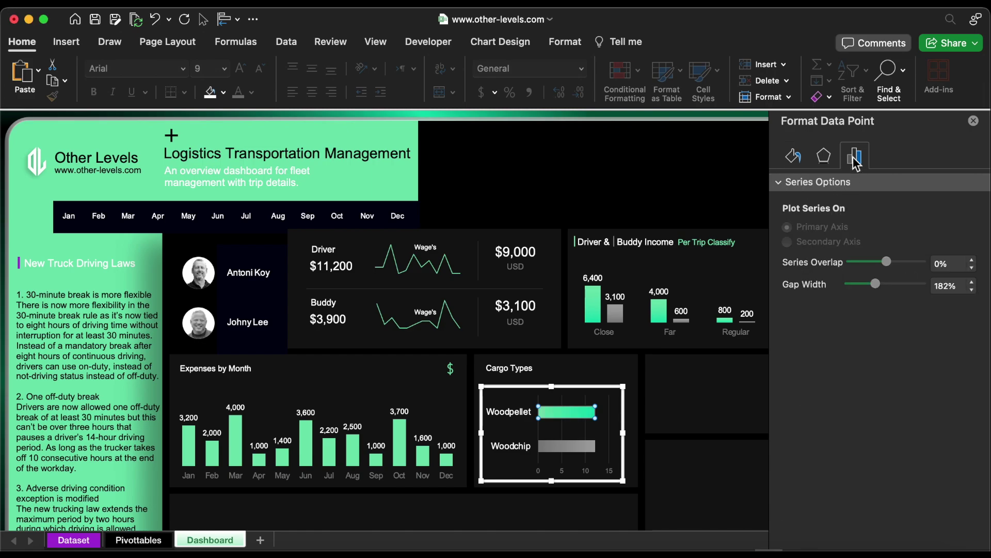
left_click(956, 287)
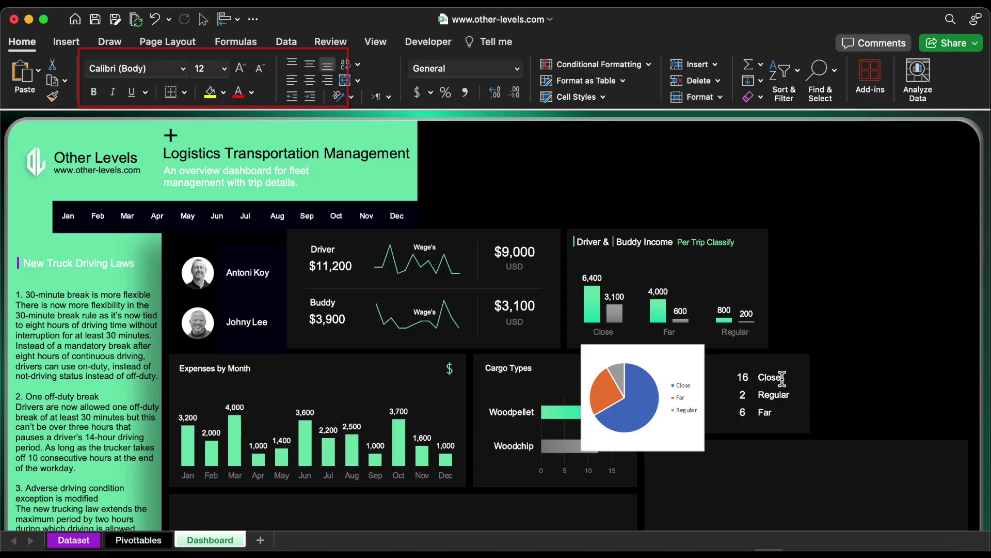
left_click(790, 376)
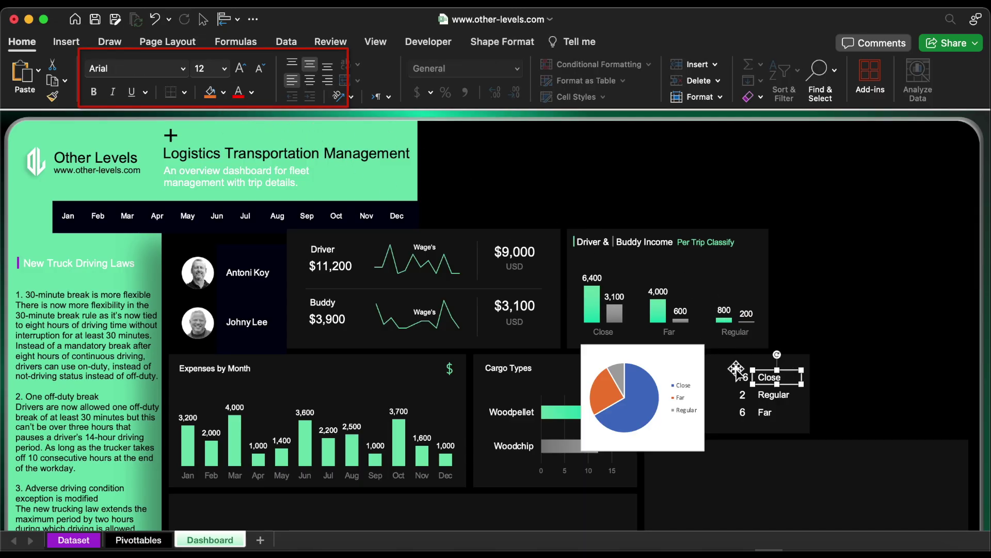
Delete the pie chart's legend and remove the chart area's fill and the outlines of the area and slices.
left_click(682, 409)
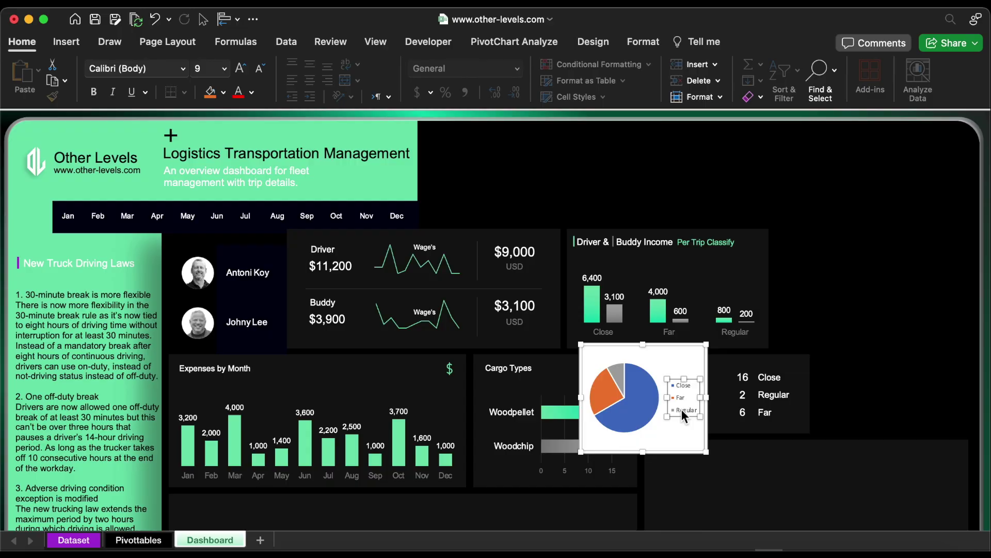
double_click(702, 366)
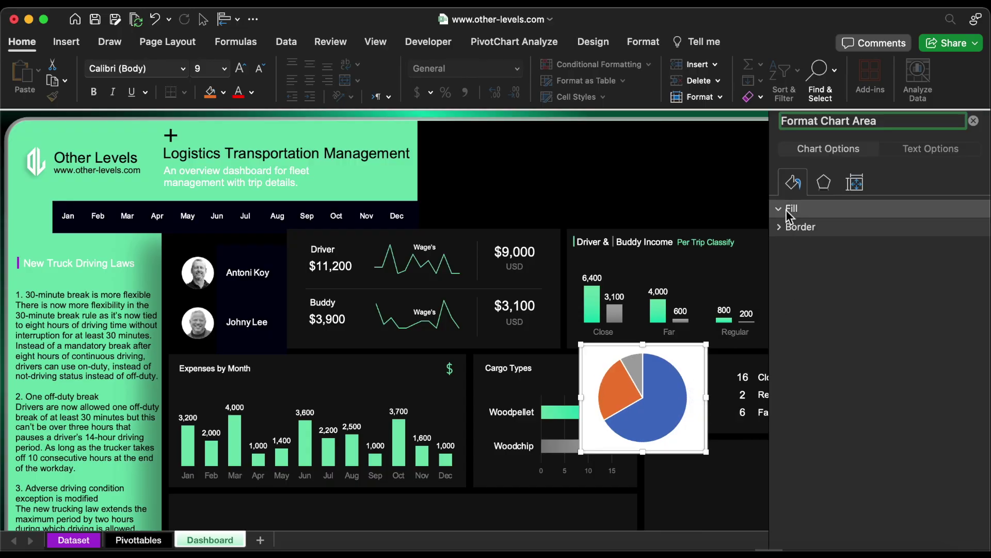
left_click(786, 209)
left_click(807, 231)
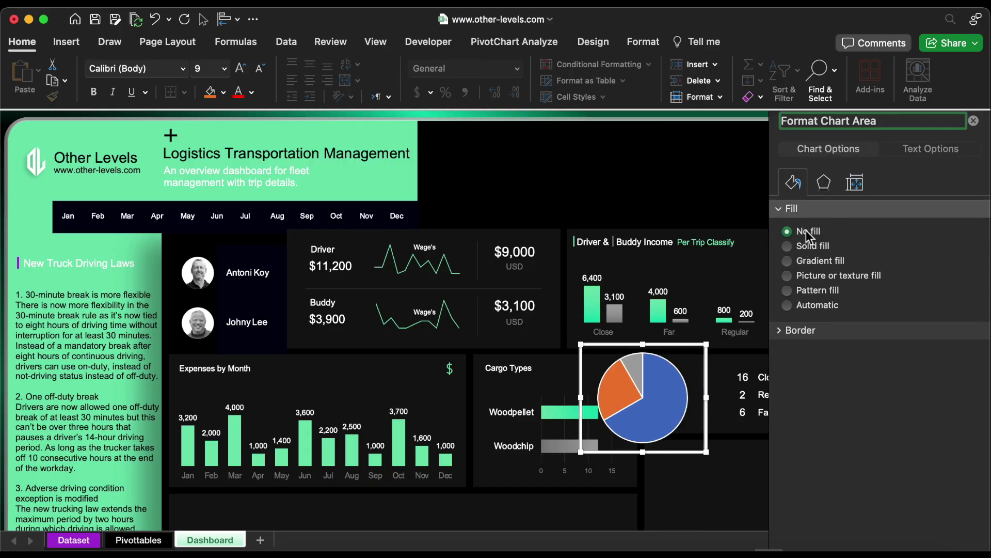
left_click(795, 333)
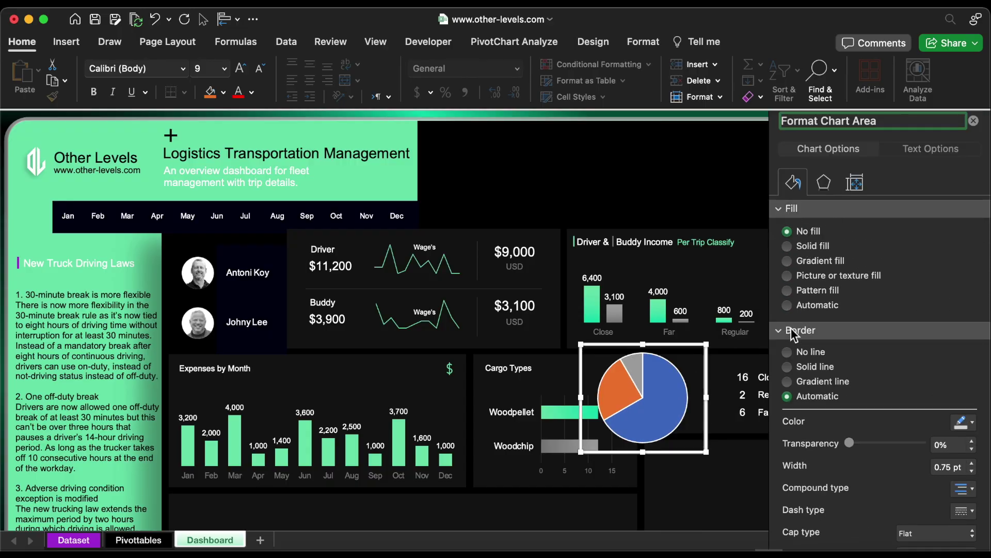
left_click(684, 392)
left_click(802, 370)
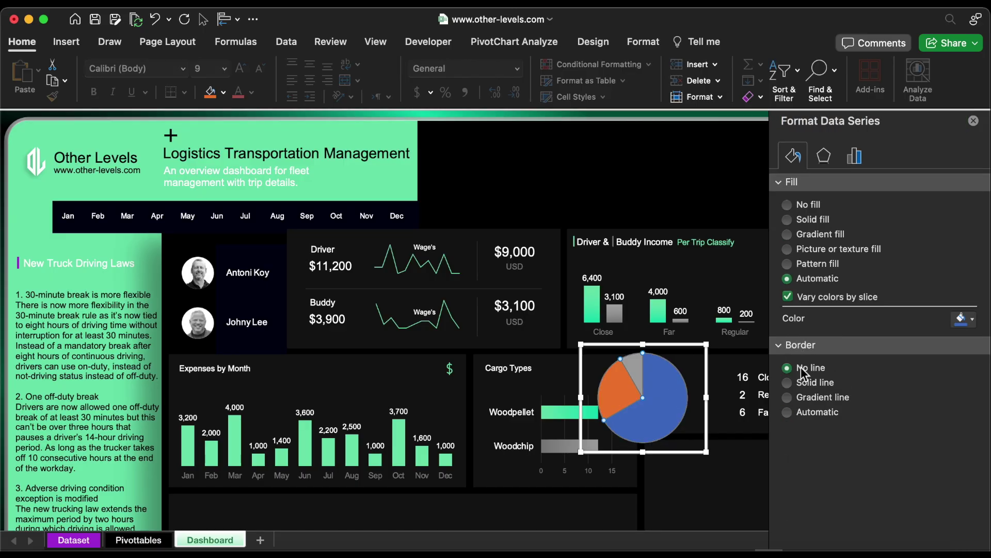
Color the pie slices light green for Close, hex E9A467 for Far and purple for Regular.
left_click(669, 401)
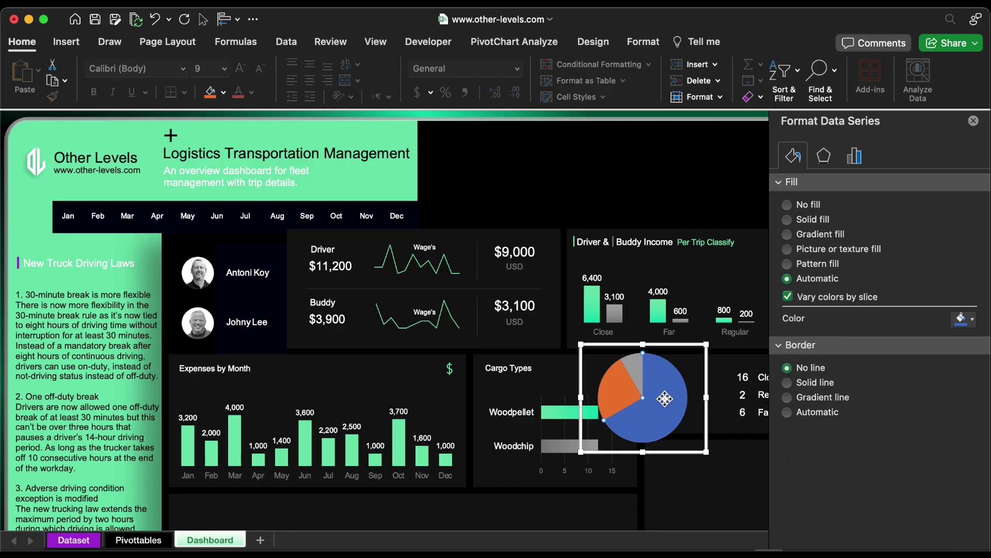
left_click(961, 319)
left_click(872, 499)
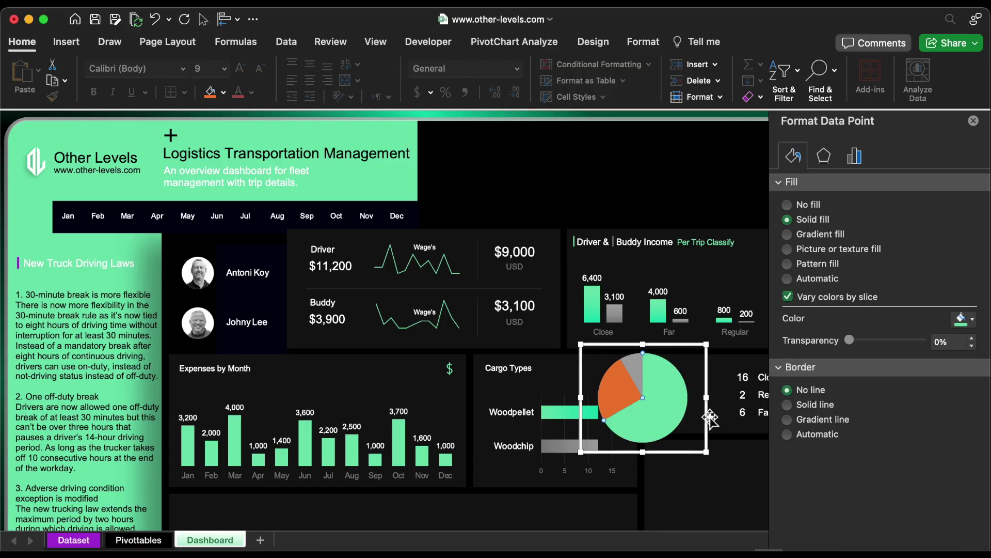
left_click(968, 320)
left_click(910, 526)
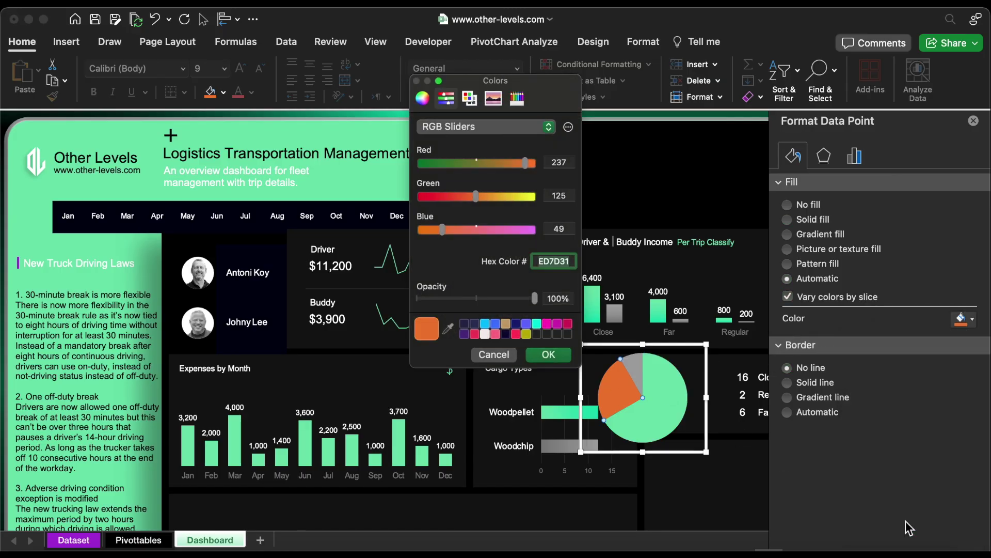
left_click(549, 354)
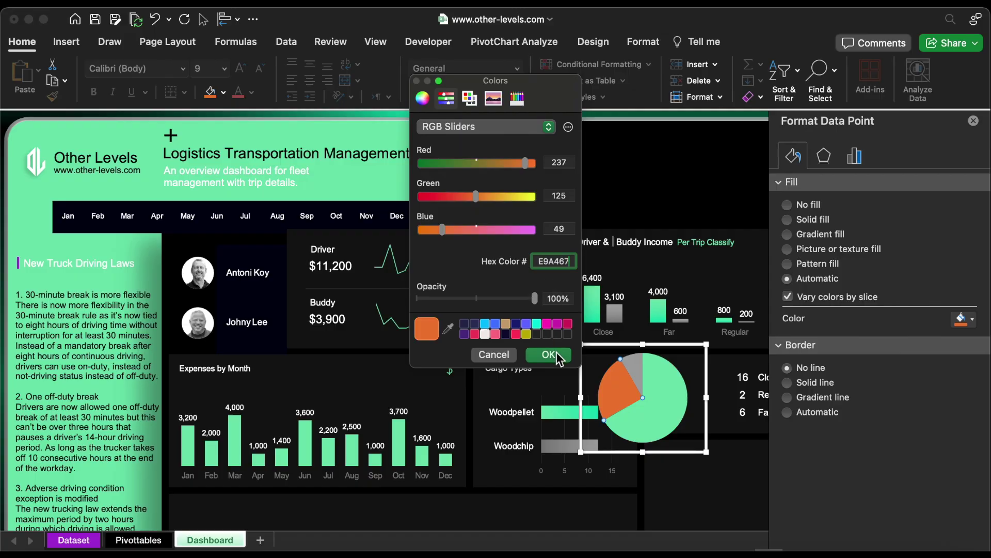
left_click(640, 370)
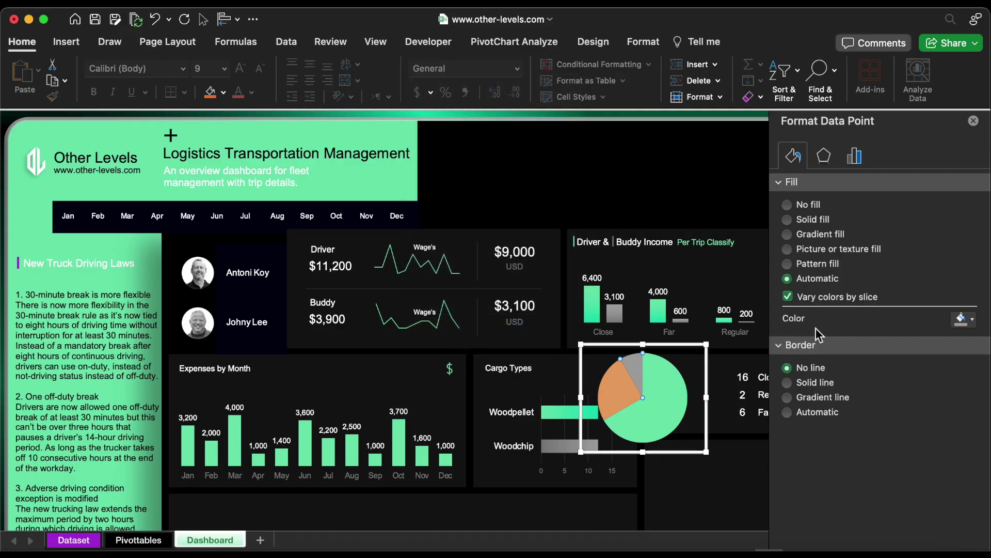
left_click(967, 320)
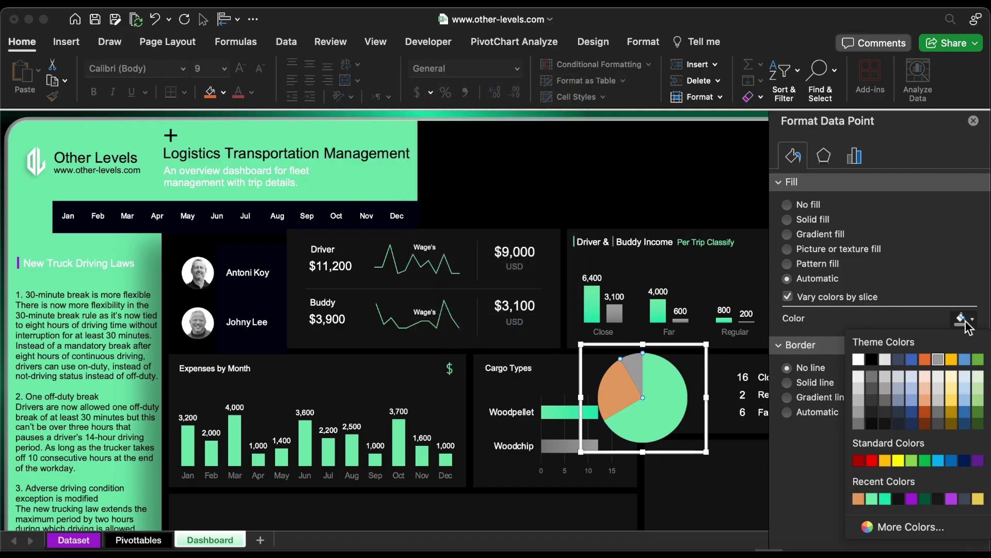
left_click(912, 500)
Fit the pie chart into the panel beside the Close, Regular and Far counts and draw a thin donut ring around it.
left_click_drag(671, 397, 708, 433)
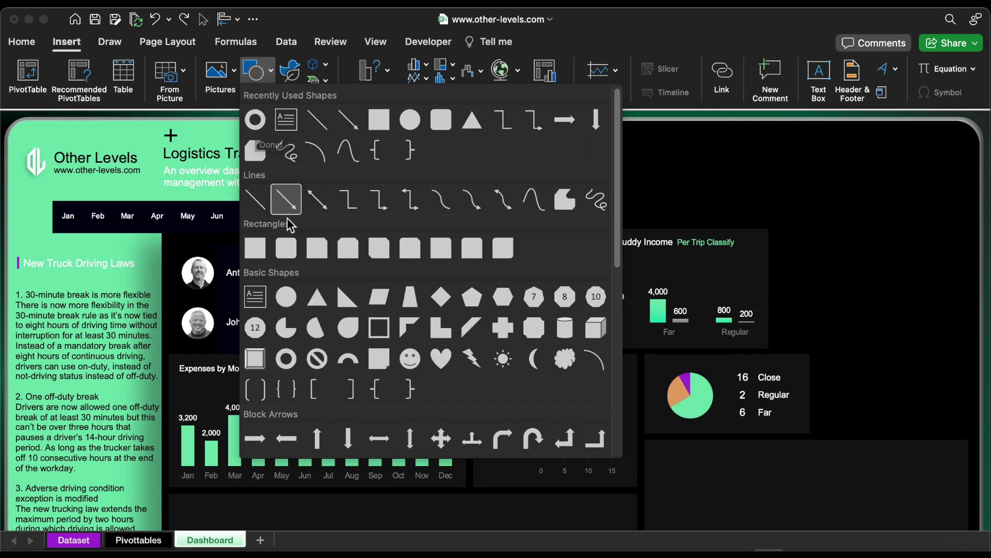
left_click(290, 363)
left_click_drag(656, 360, 726, 430)
left_click_drag(674, 397, 659, 395)
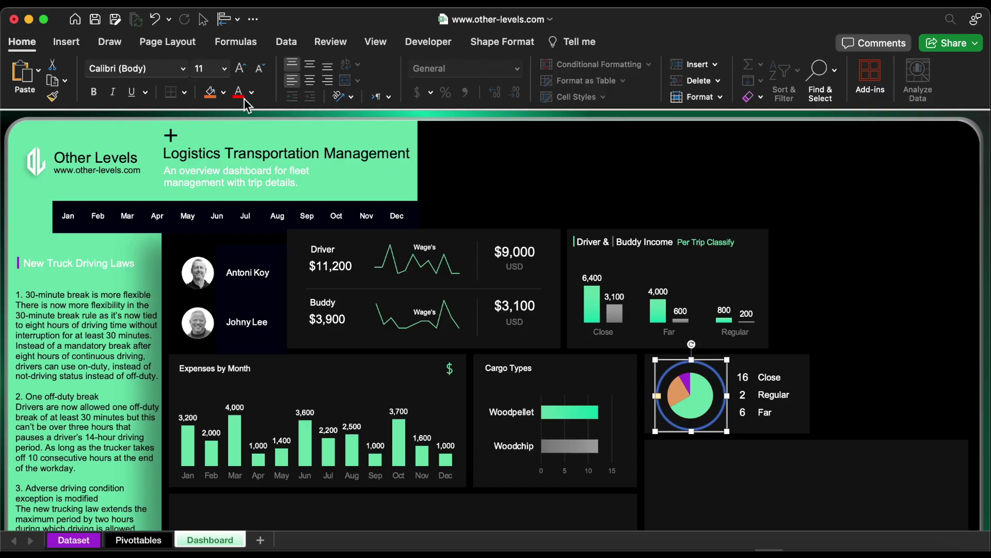
Fill the donut ring around the pie chart with dark gray.
left_click(223, 93)
left_click(227, 231)
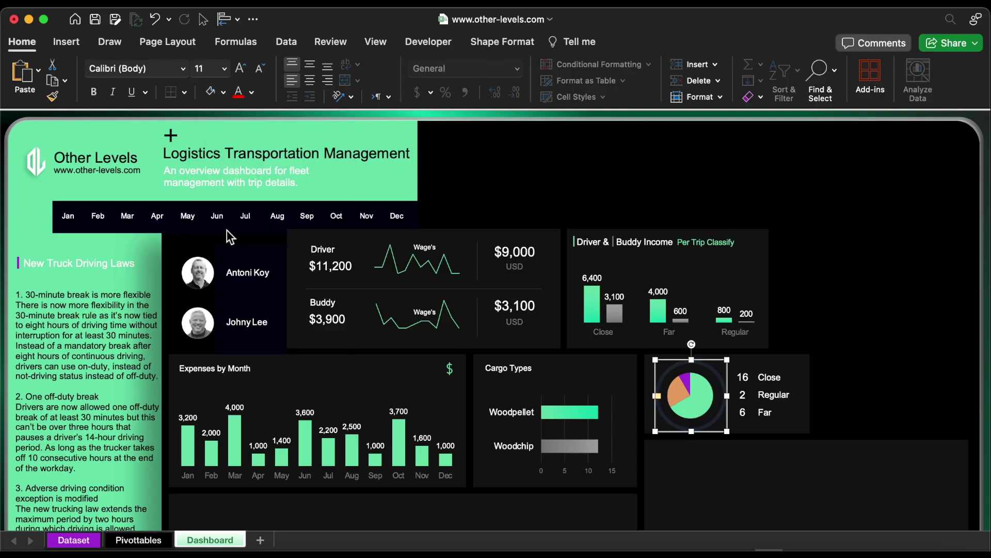
left_click(224, 92)
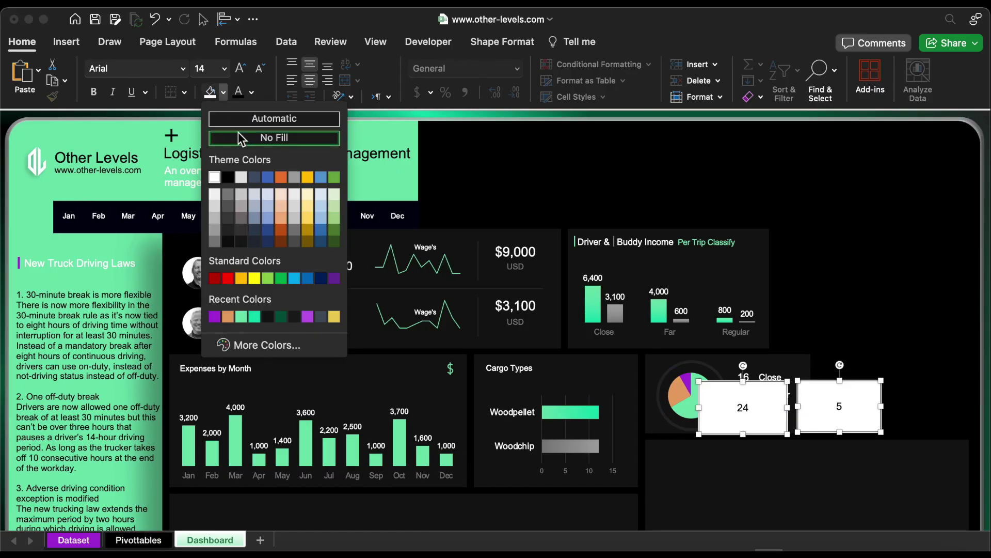
left_click(240, 139)
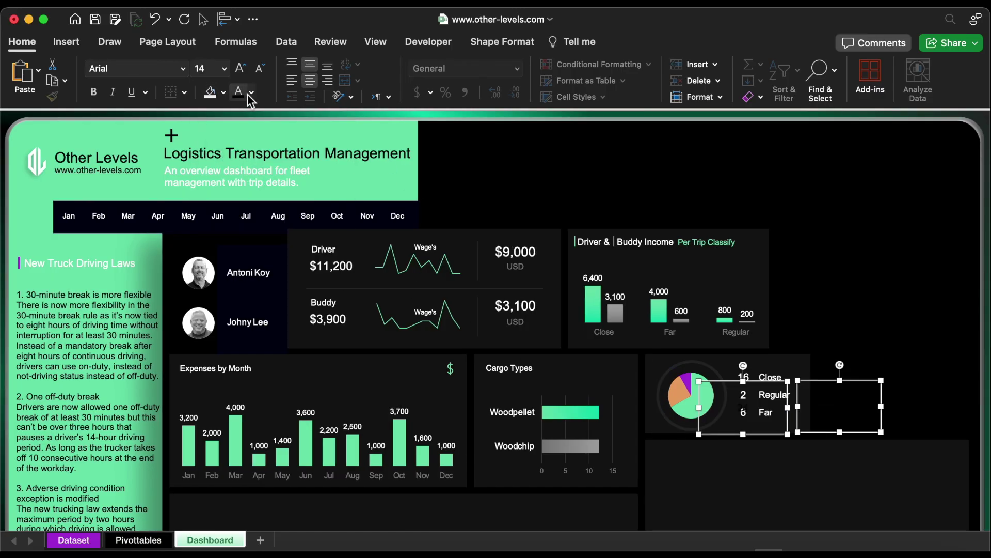
Color the two new trip figures light green and add "Total Trips" and "Hired Transportation" labels from copies of the Close label.
left_click(252, 93)
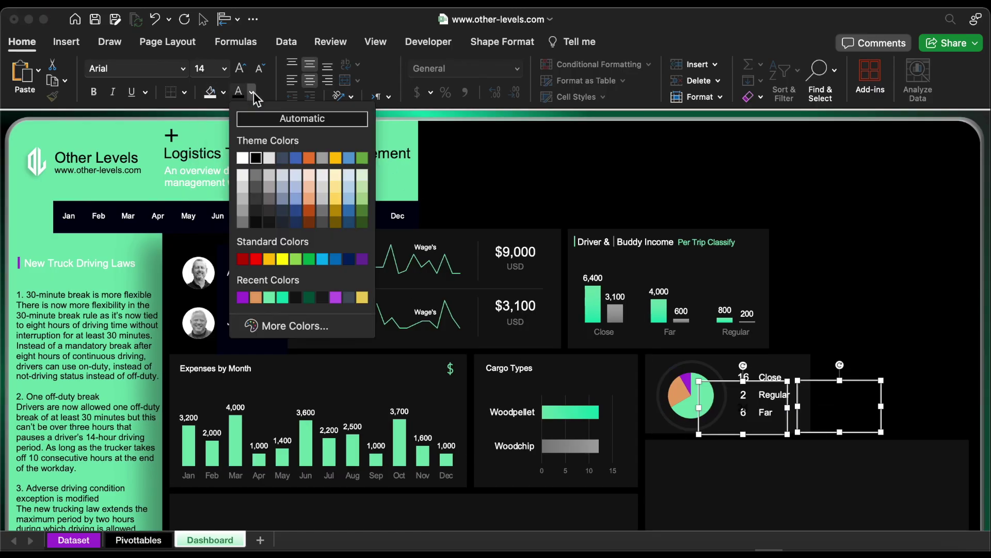
left_click(270, 298)
left_click(768, 375)
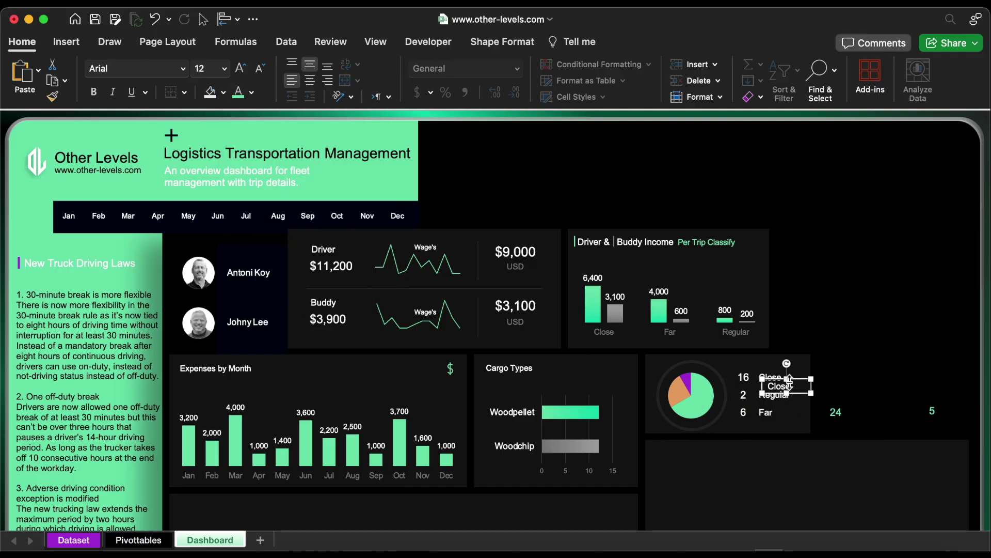
left_click_drag(802, 384, 877, 417)
type("Total Trips Hir")
Enlarge the Total Trips label and the 24 figure, and stack the figure beneath it with Hired Transportation below.
left_click(880, 359)
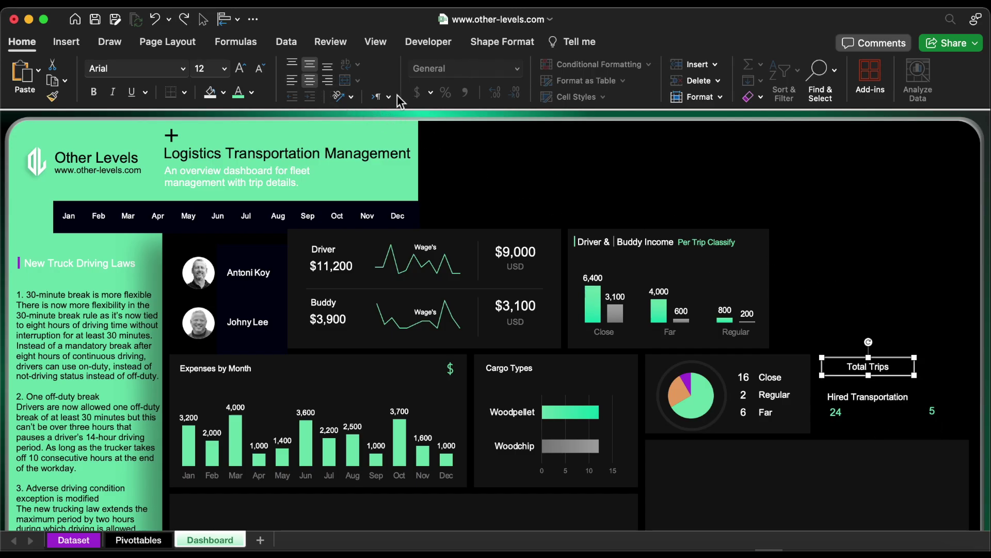
left_click(243, 70)
left_click_drag(841, 414, 869, 385)
left_click_drag(902, 392, 898, 410)
left_click(860, 385)
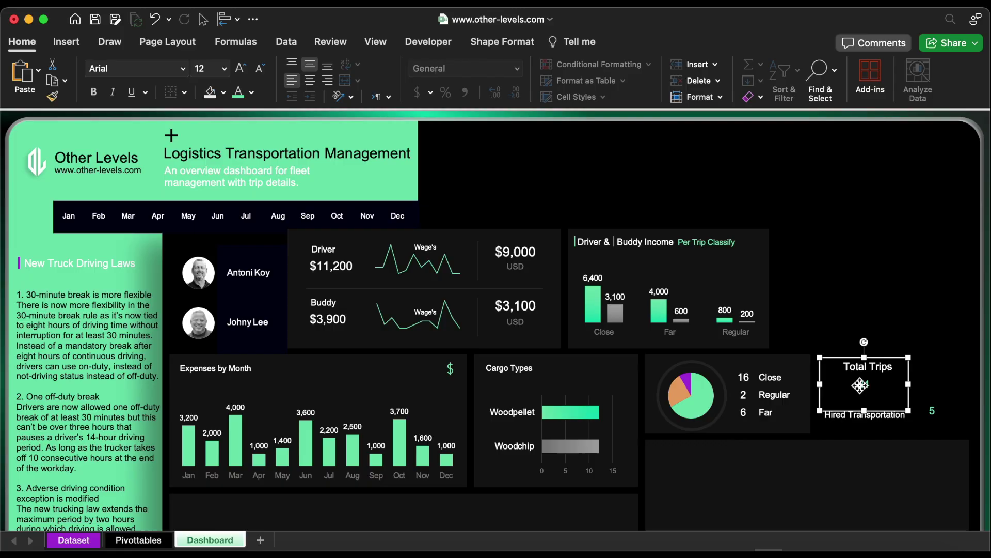
left_click(241, 70)
Set the Hired Transportation label to 11 pt, line up the 5 figure and a "Trips" label after it, and center 24 under Total Trips.
left_click(853, 414)
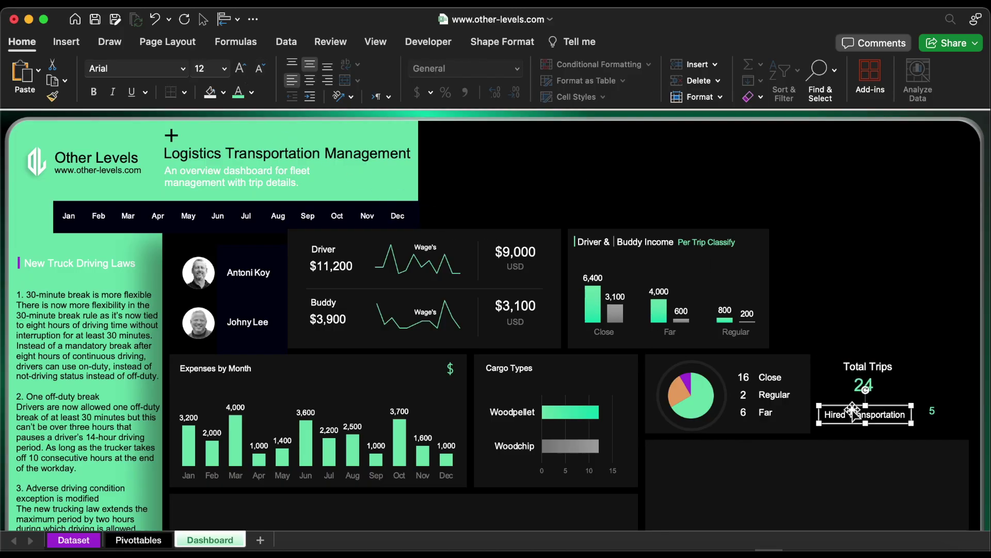
left_click(240, 69)
left_click(310, 80)
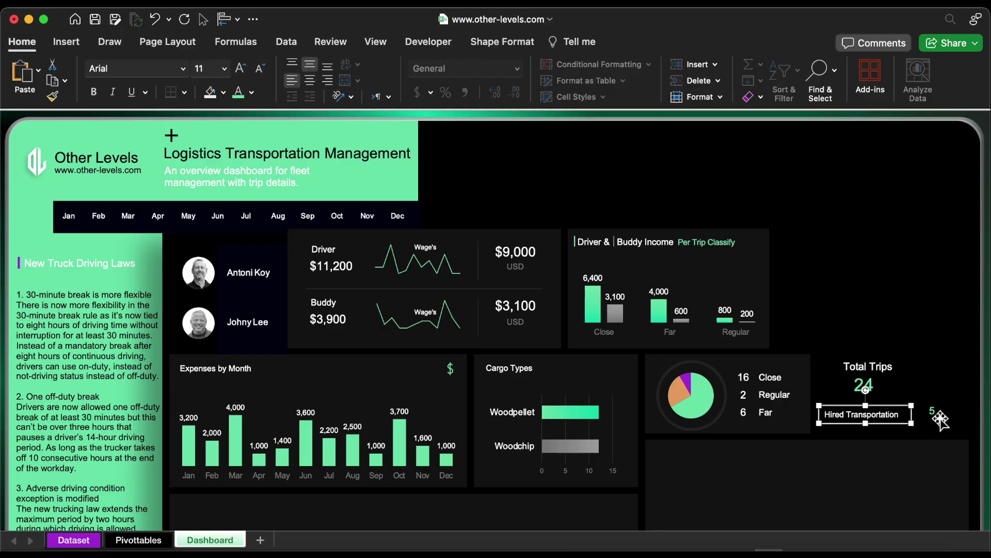
mouse_move(939, 415)
left_mouse_down()
mouse_move(915, 418)
mouse_move(940, 414)
left_mouse_up()
left_click(892, 415)
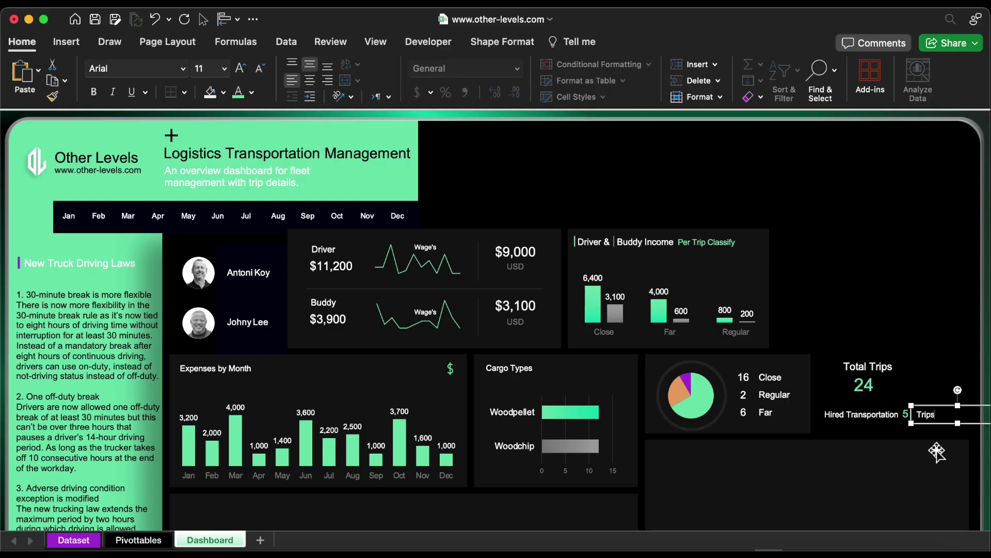
left_click_drag(864, 385, 868, 388)
Insert a truck picture over the cells beside the Total Trips figures.
left_click(66, 41)
left_click(217, 69)
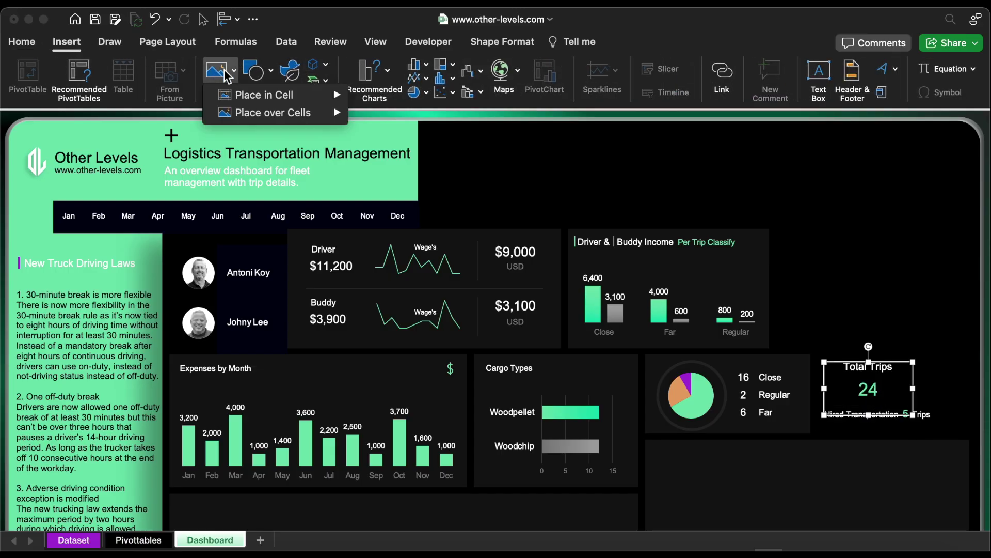
mouse_move(281, 113)
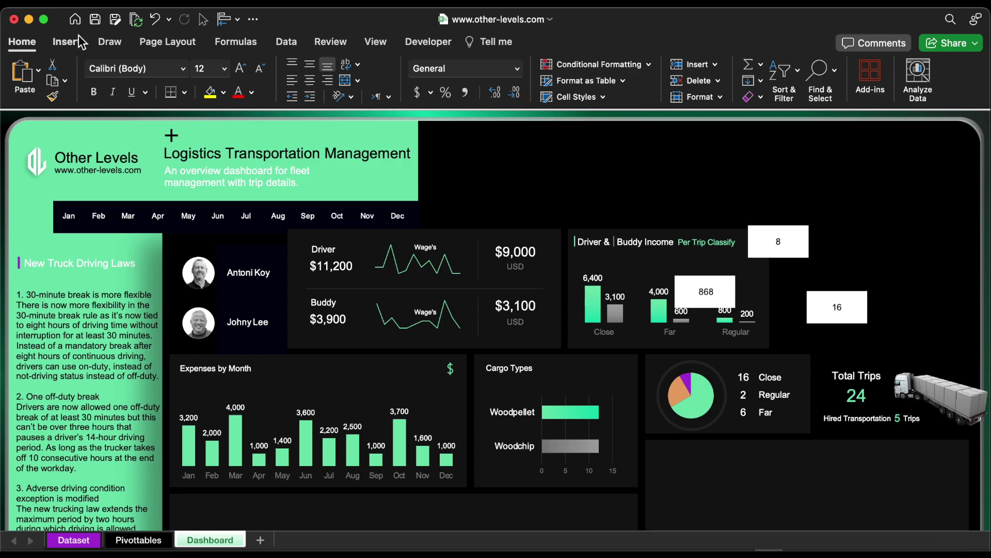
Draw a rectangle about 3.86" wide and 0.69" high above the Total Trips block, with no outline and a light green fill.
left_click(66, 42)
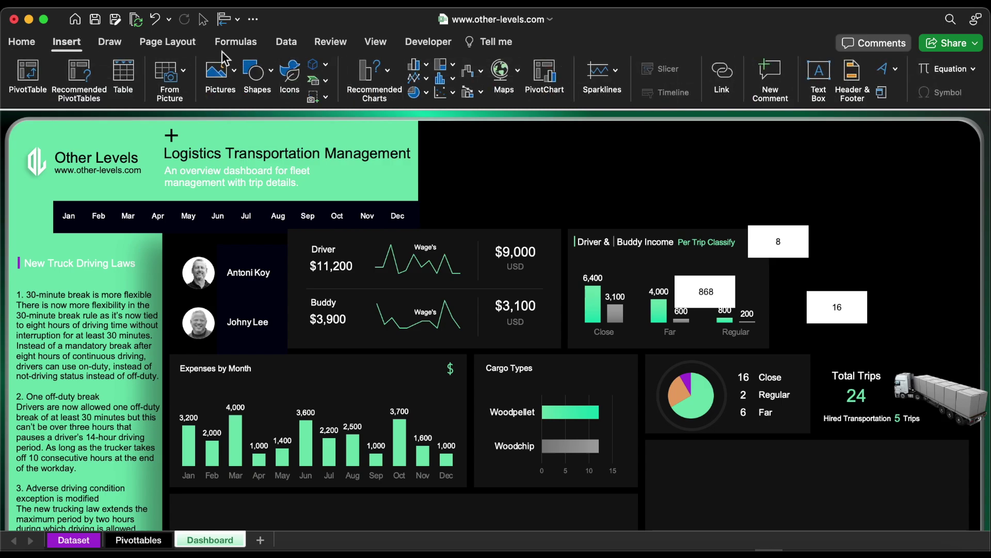
left_click(257, 71)
left_click(379, 120)
left_click_drag(774, 311, 981, 349)
left_click(302, 69)
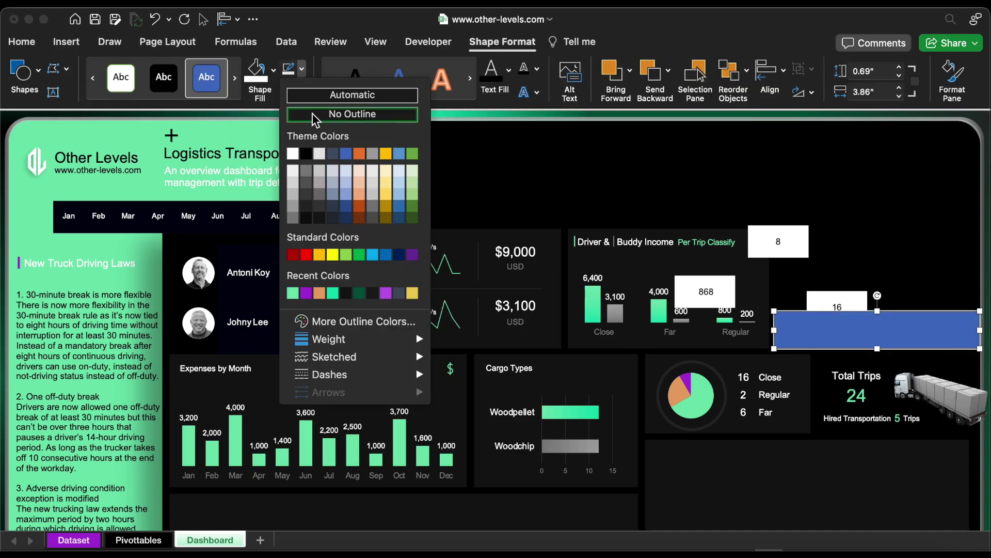
left_click(305, 109)
left_click(274, 70)
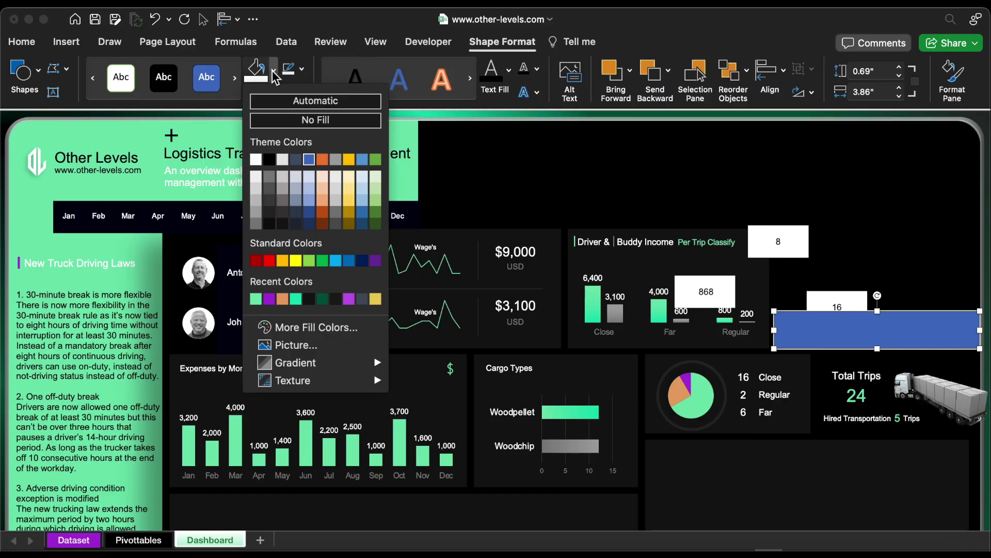
left_click(256, 299)
Move the 868, 8 and 16 figure boxes onto the green rectangle and remove their fill.
left_click_drag(798, 253, 905, 283)
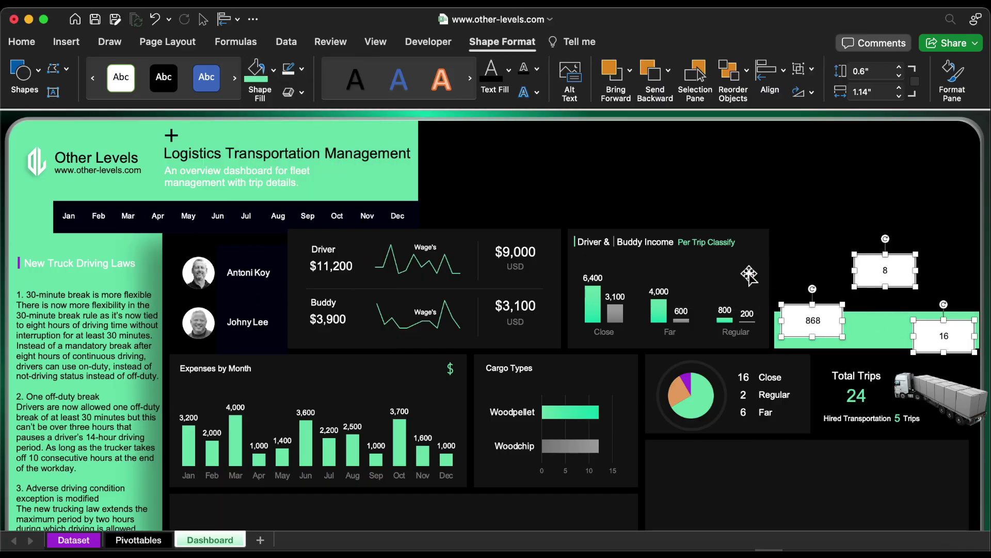
left_click(274, 71)
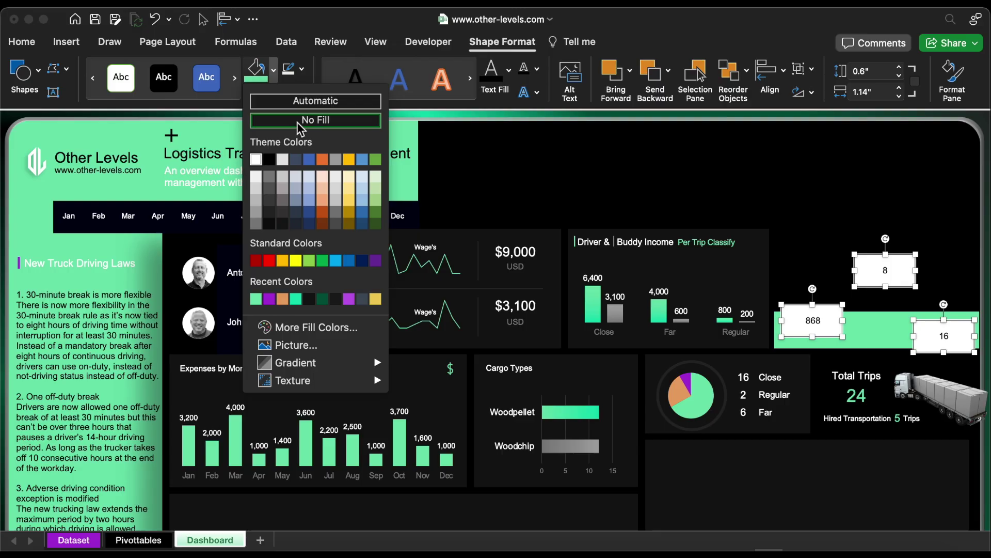
left_click(299, 122)
left_click(891, 332)
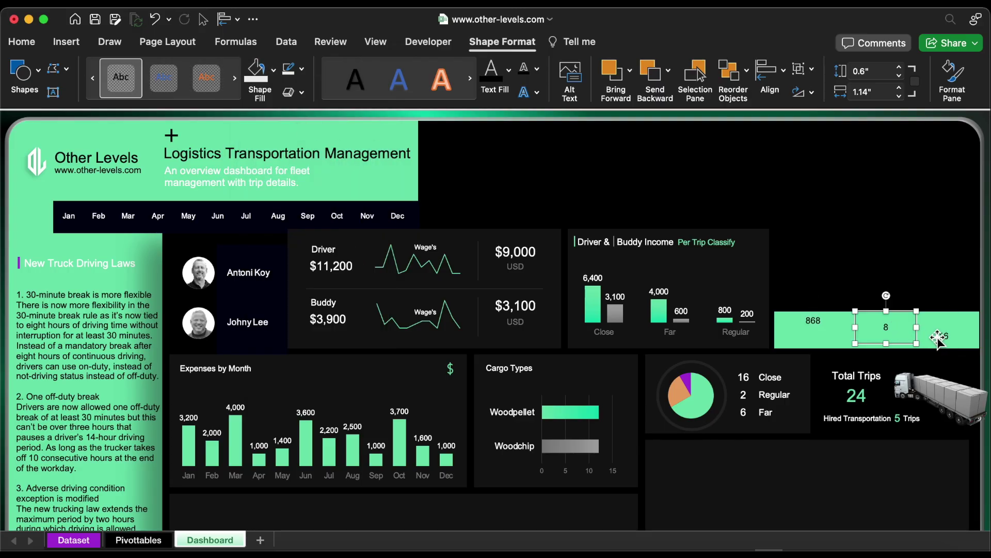
left_click(938, 338, "shift")
left_click(820, 323, "shift")
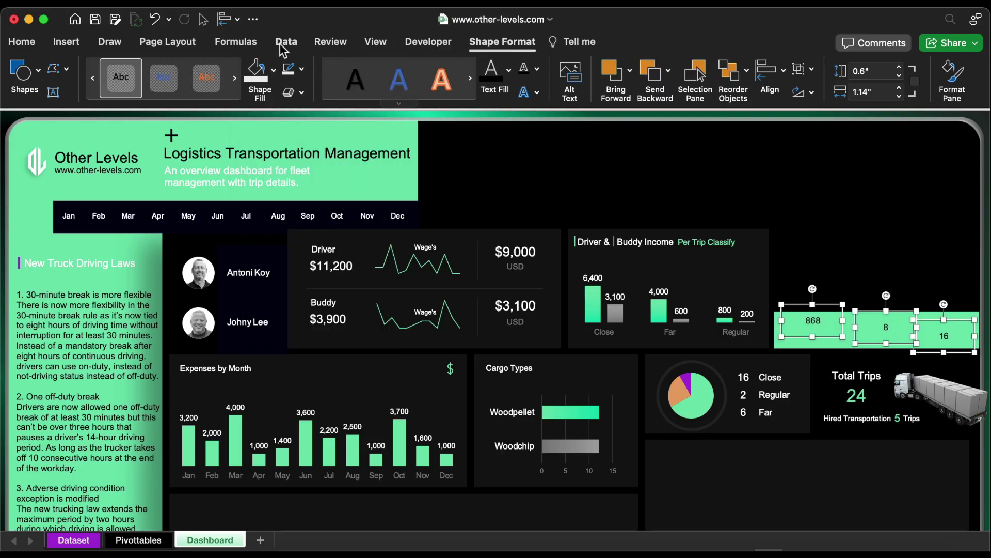
Align the 868, 8 and 16 boxes by their middles and distribute them horizontally.
left_click(236, 19)
left_click(273, 149)
left_click(230, 23)
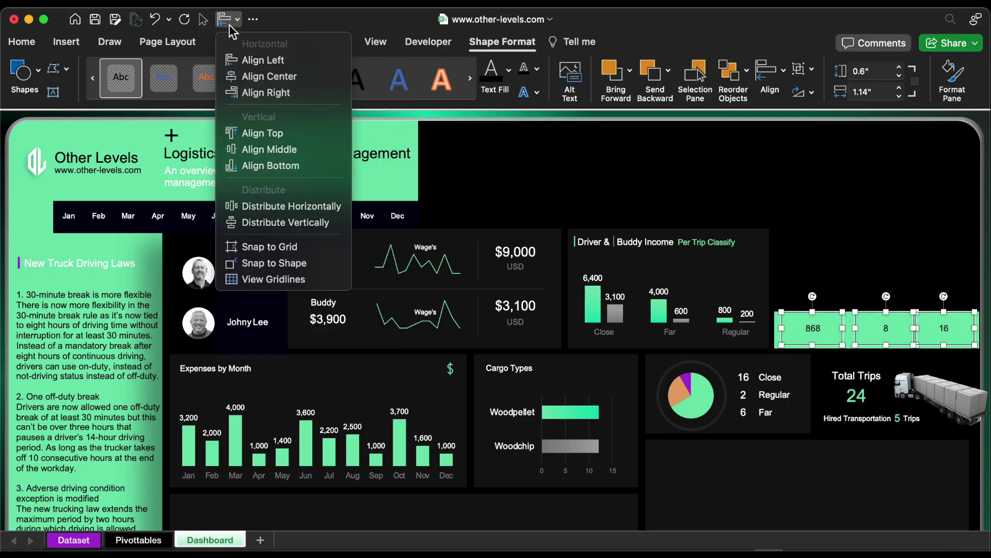
left_click(248, 209)
left_click(32, 42)
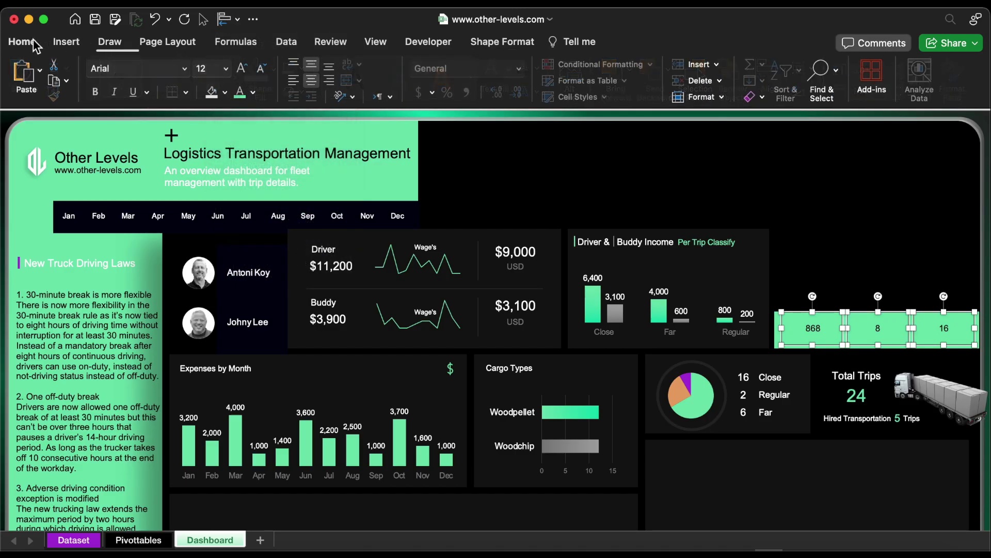
Enlarge the 868, 8 and 16 figures and move them slightly lower inside the green rectangle.
left_click(241, 70)
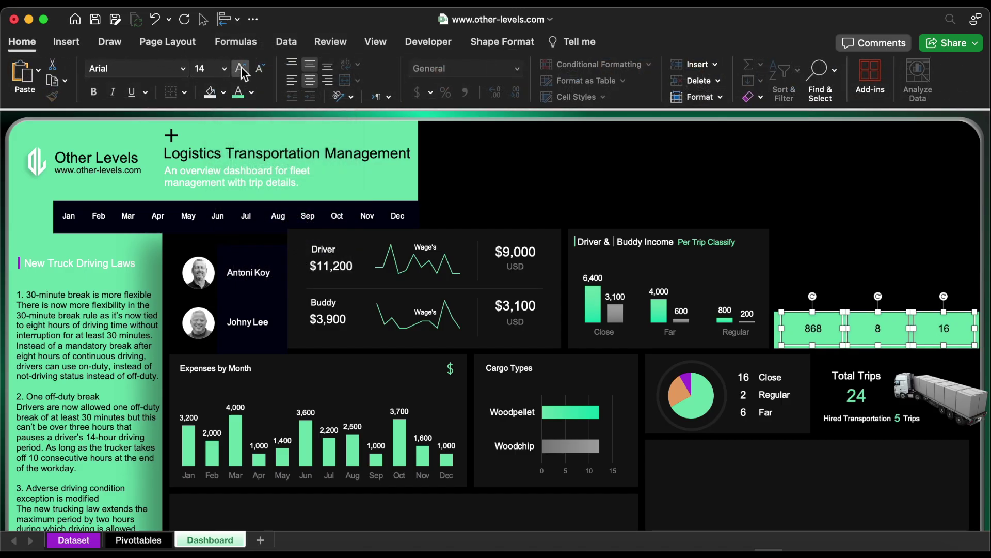
left_click(241, 70)
left_click_drag(880, 326, 878, 339)
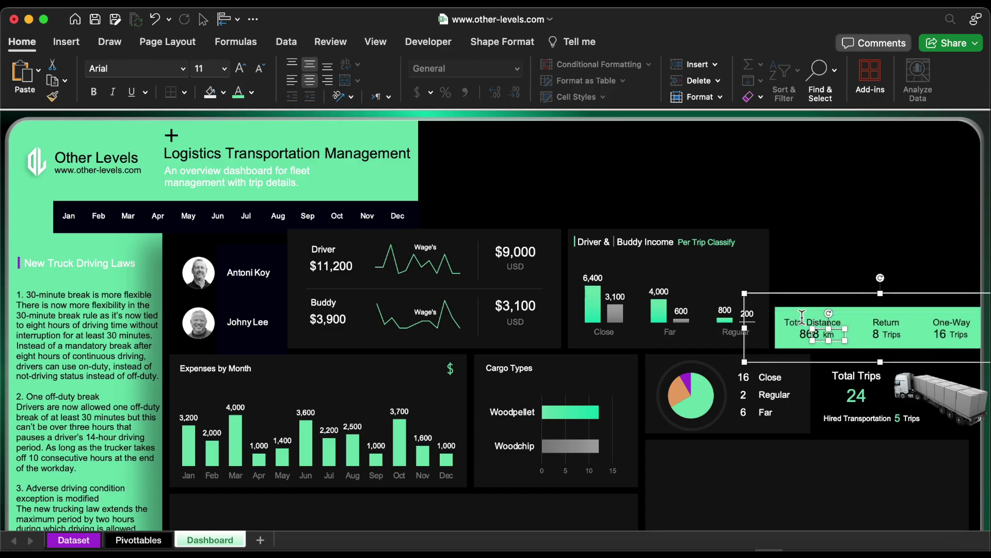
left_click(803, 322)
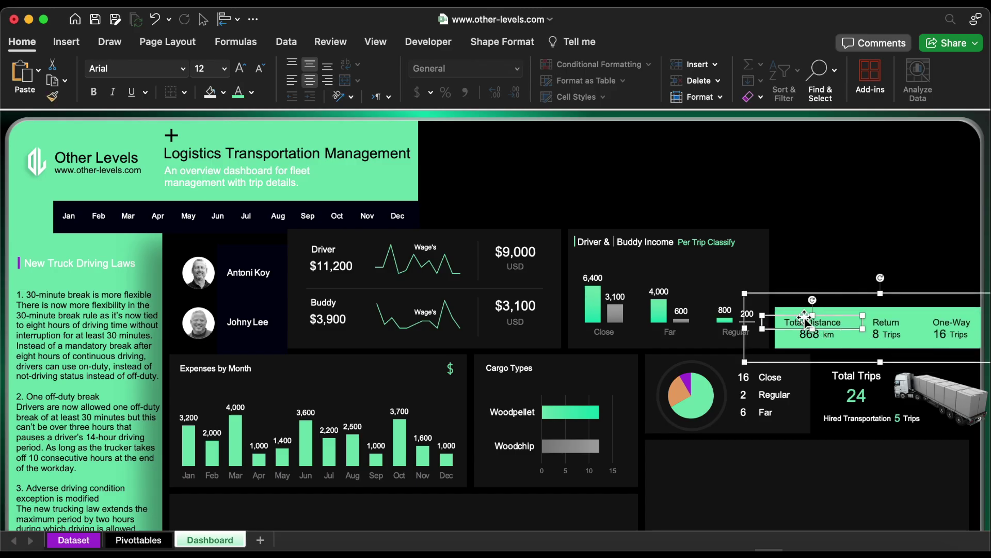
Insert an online route map picture over the cells and place it directly above the green trip figures rectangle.
left_click(67, 42)
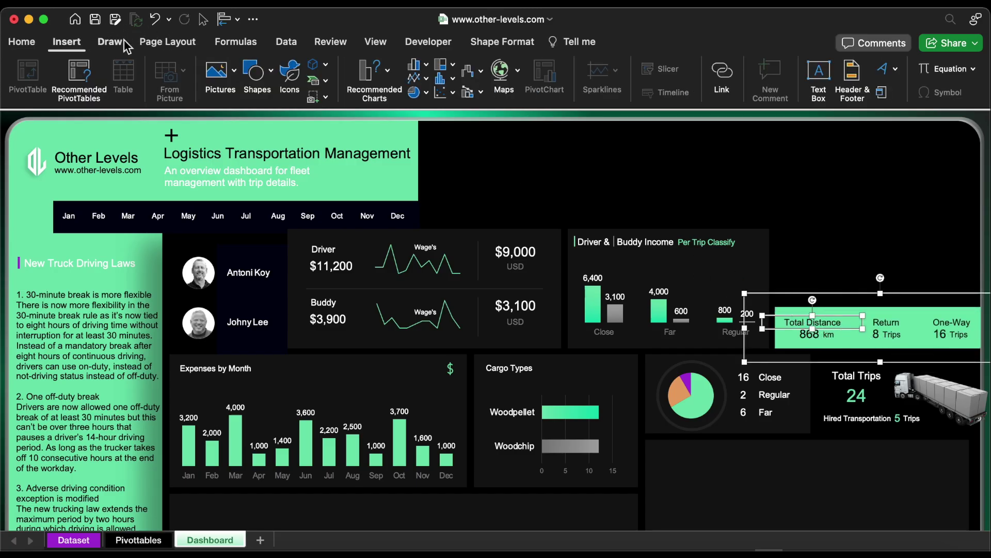
left_click(217, 72)
mouse_move(235, 112)
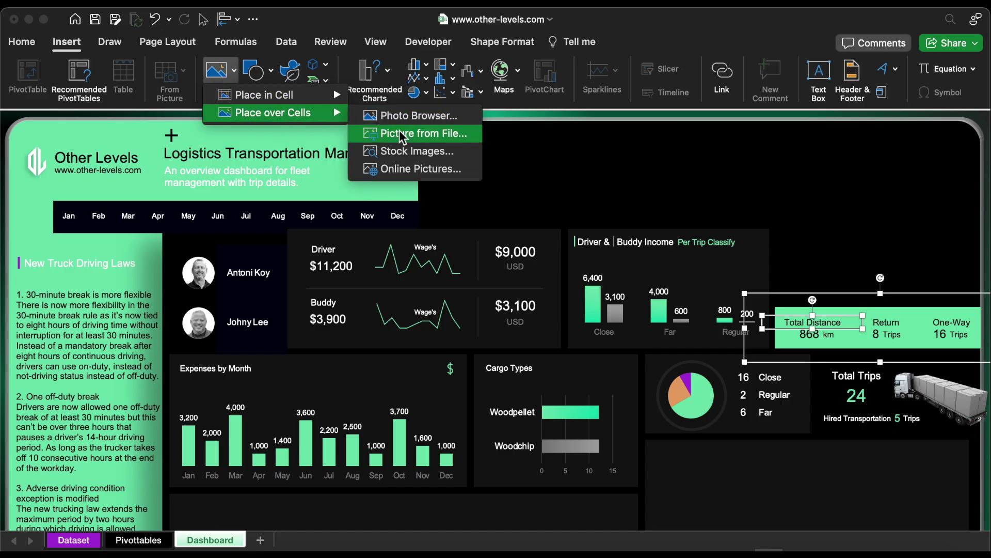
left_click(408, 168)
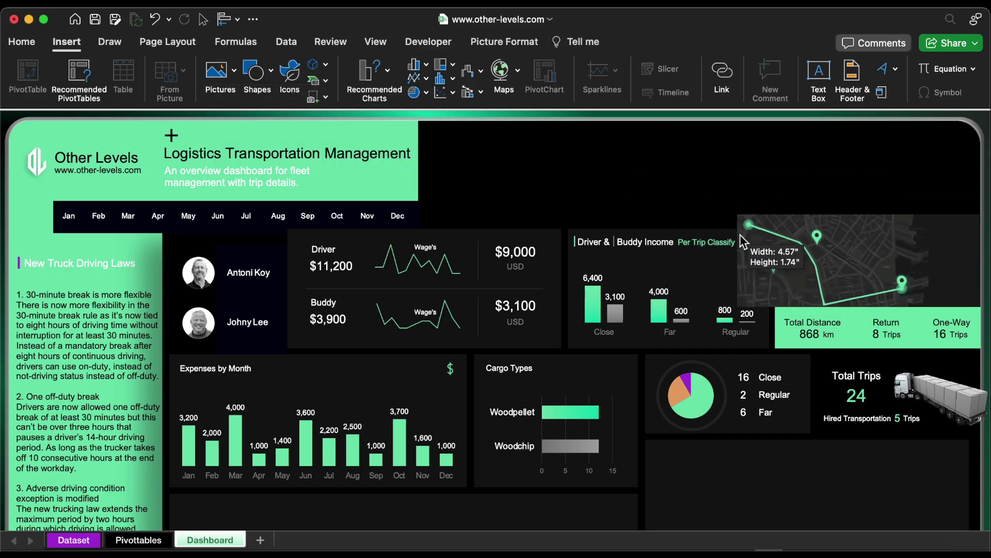
left_click_drag(740, 235, 775, 250)
Duplicate the plus icon beside the dashboard title, place the copy on the map's upper-right corner and fill it light green.
left_click(171, 136)
key("super+d")
left_click_drag(180, 140, 967, 241)
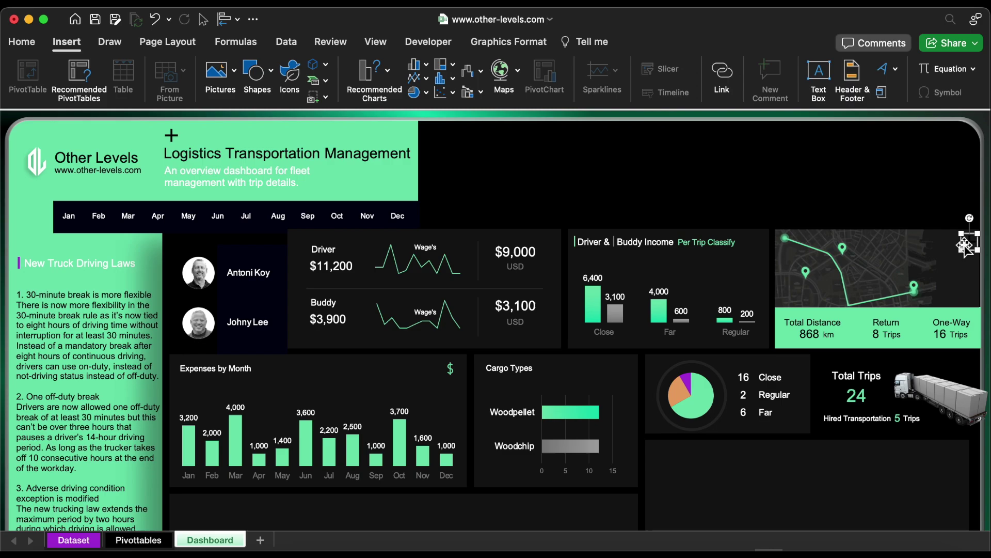
left_click(22, 43)
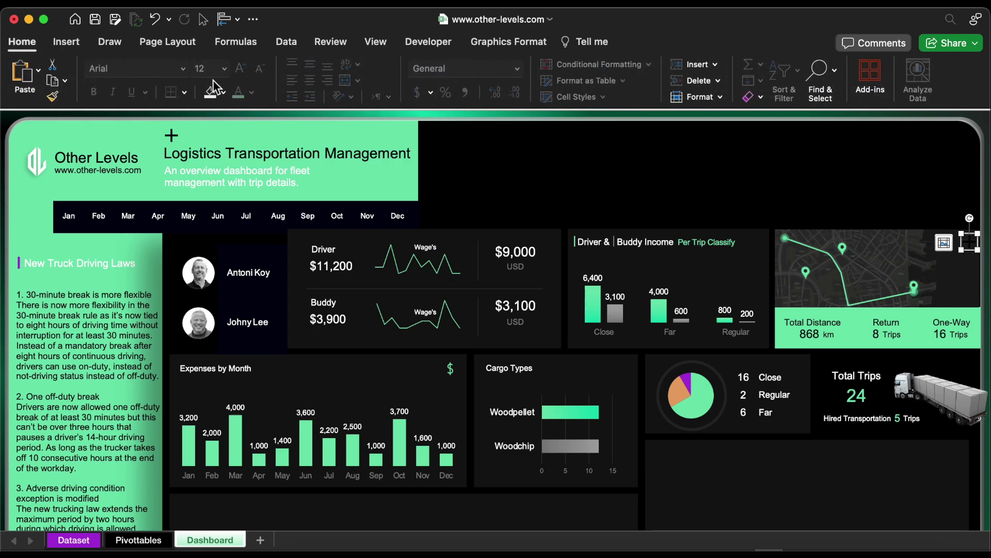
left_click(223, 92)
left_click(215, 317)
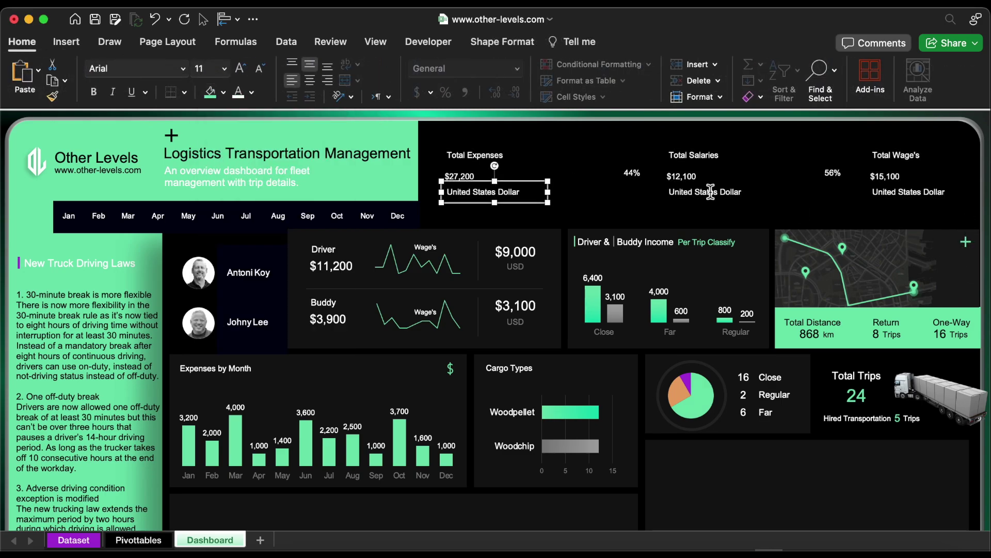
Enlarge the text of the Total Expenses, Total Salaries and Total Wage's headings and their United States Dollar captions.
left_click(254, 70)
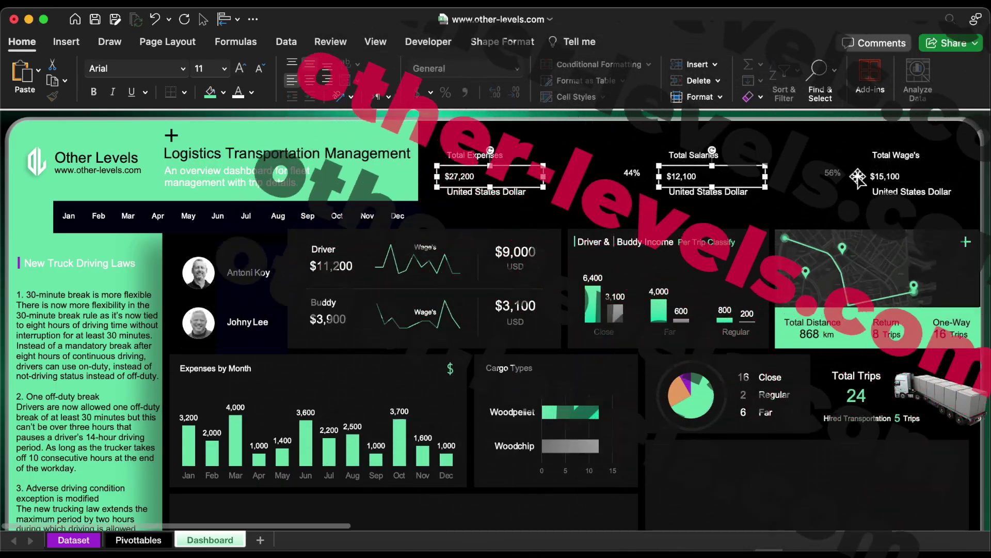
left_click(462, 158)
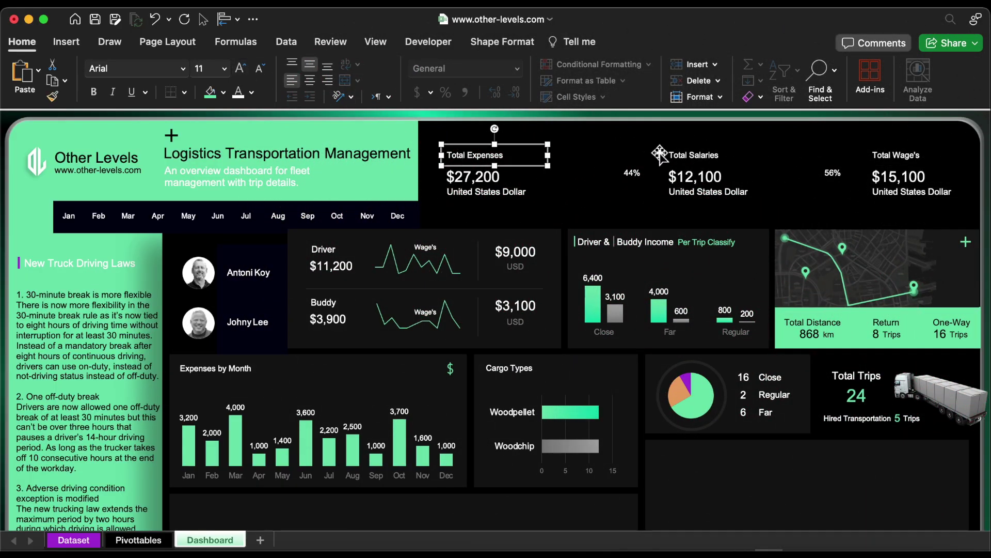
left_click(691, 155, "shift")
left_click(886, 155, "shift")
left_click(241, 69)
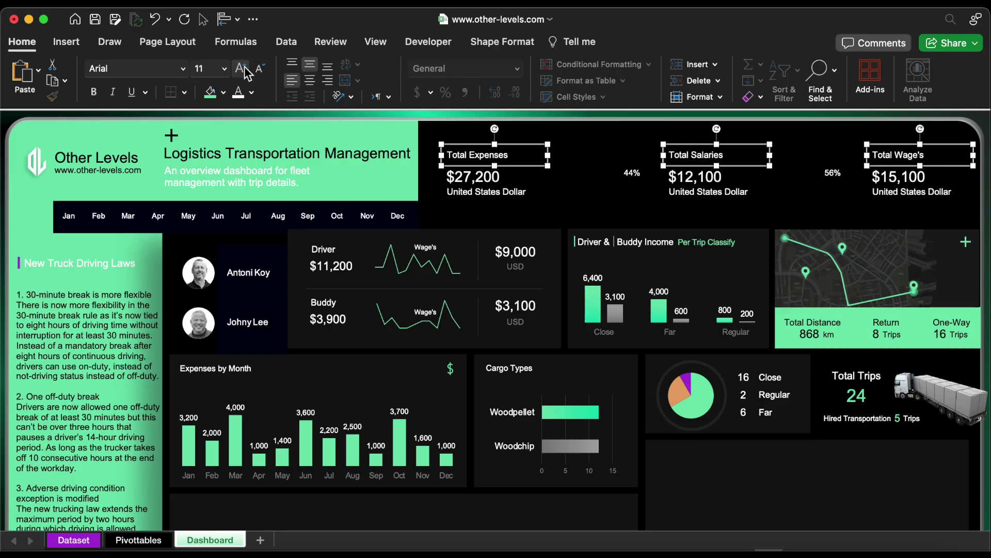
left_click(241, 69)
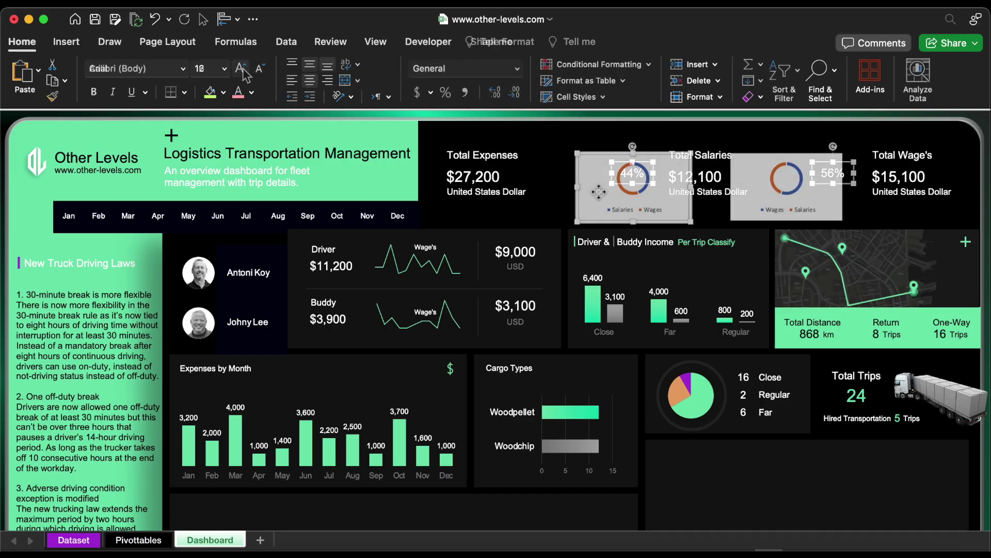
Delete the first doughnut chart's legend, remove its outline and centre the ring around the 44% figure.
left_click(648, 211)
key("Delete")
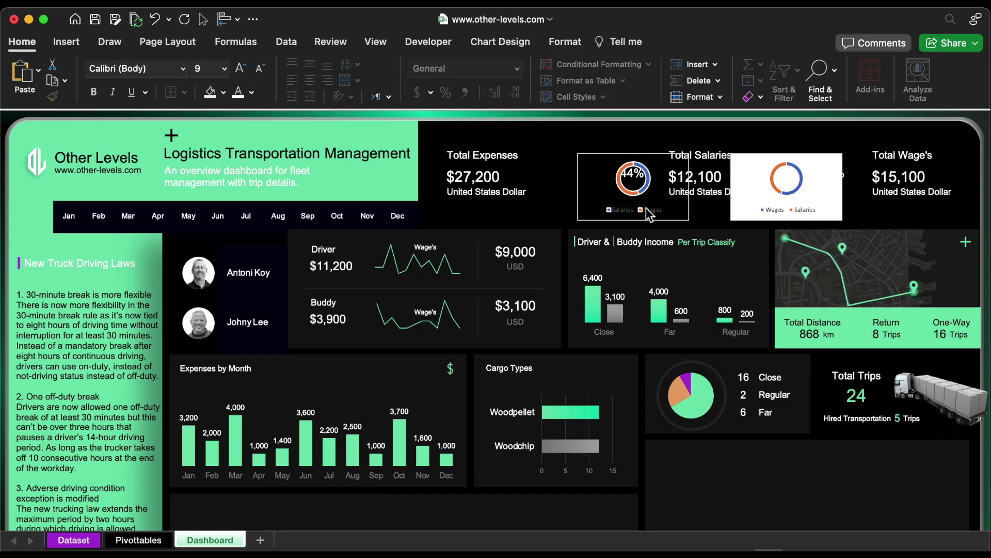
left_click(565, 42)
left_click(402, 68)
left_click(412, 118)
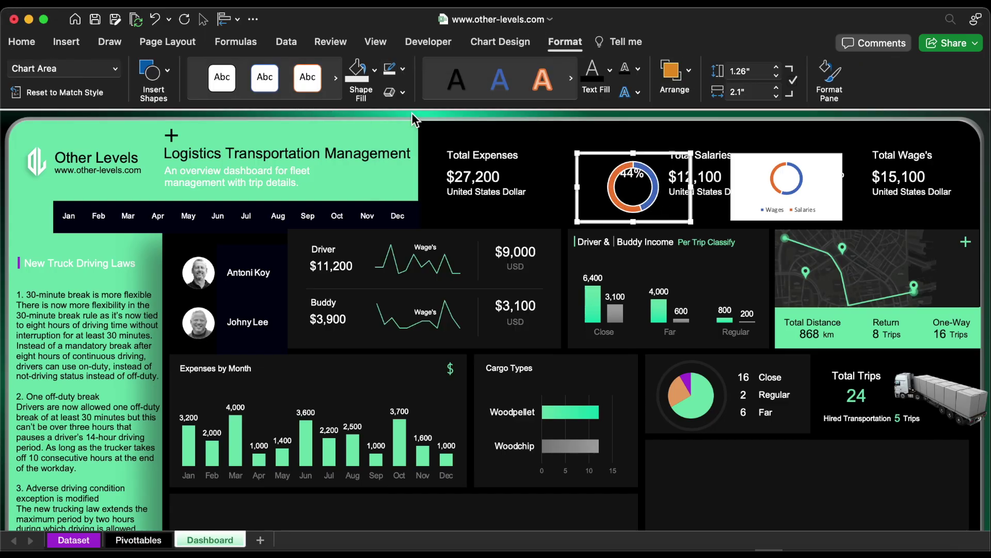
left_click_drag(675, 220, 672, 206)
Delete the second doughnut chart's legend, remove its white fill and centre the ring around the 56% figure.
left_click(780, 216)
key("Delete")
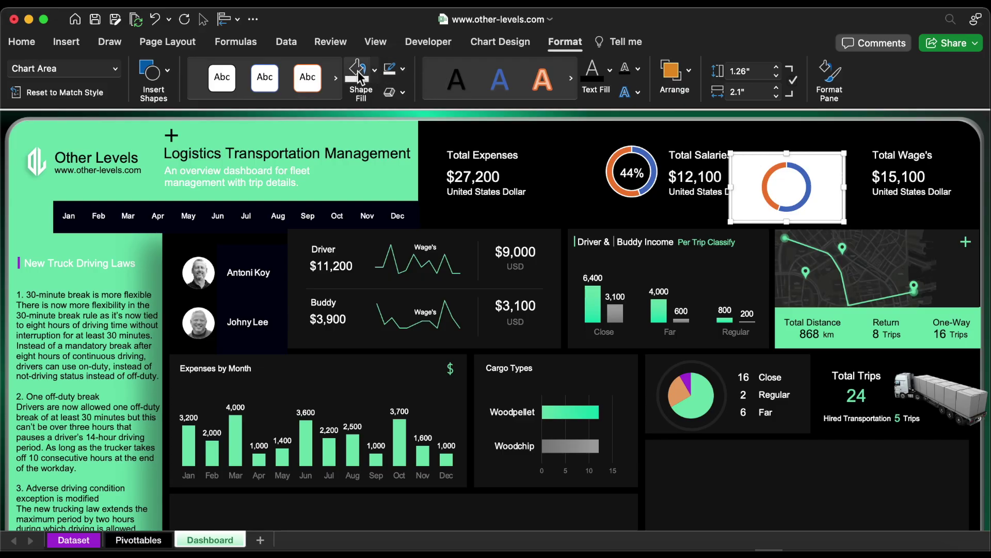
left_click(360, 77)
left_click_drag(734, 197, 778, 183)
Set the 56% doughnut's hole size to 86%, remove its border and give it a dark grey solid fill.
double_click(840, 195)
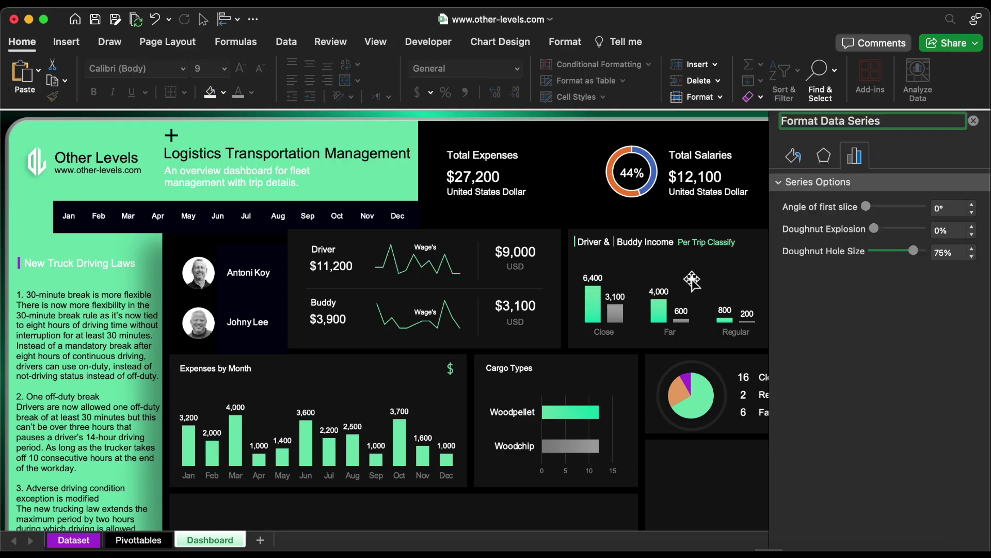
left_click(971, 249)
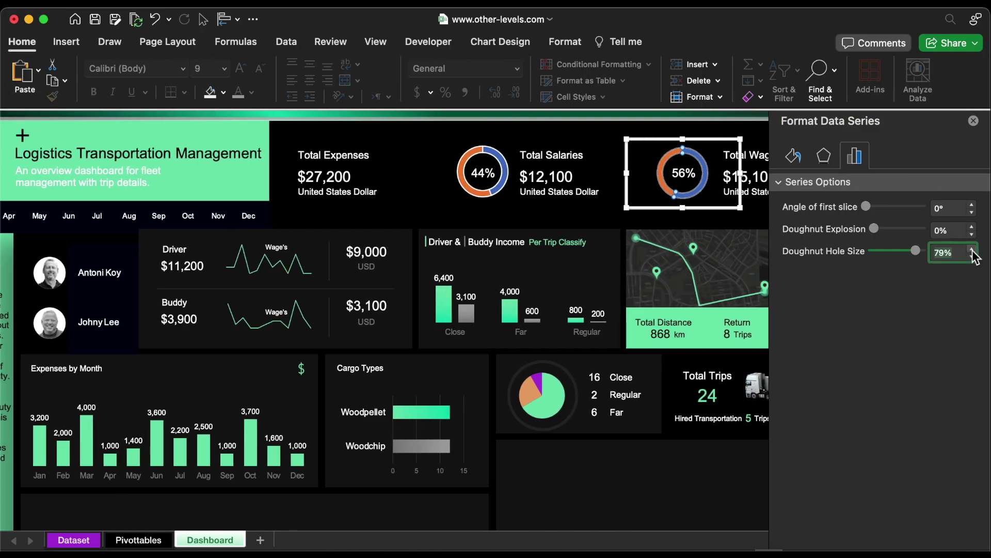
left_click(794, 155)
left_click(816, 368)
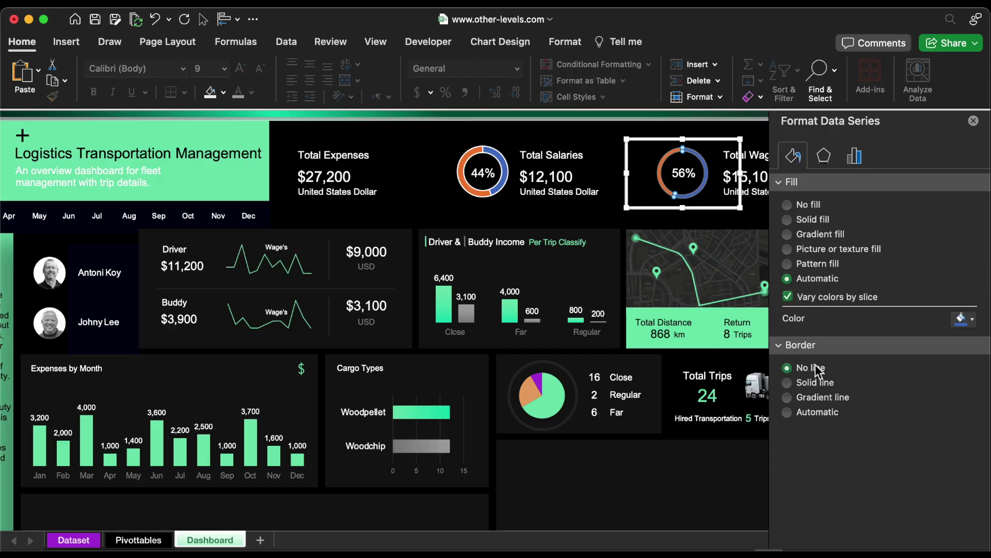
left_click(818, 221)
left_click(962, 319)
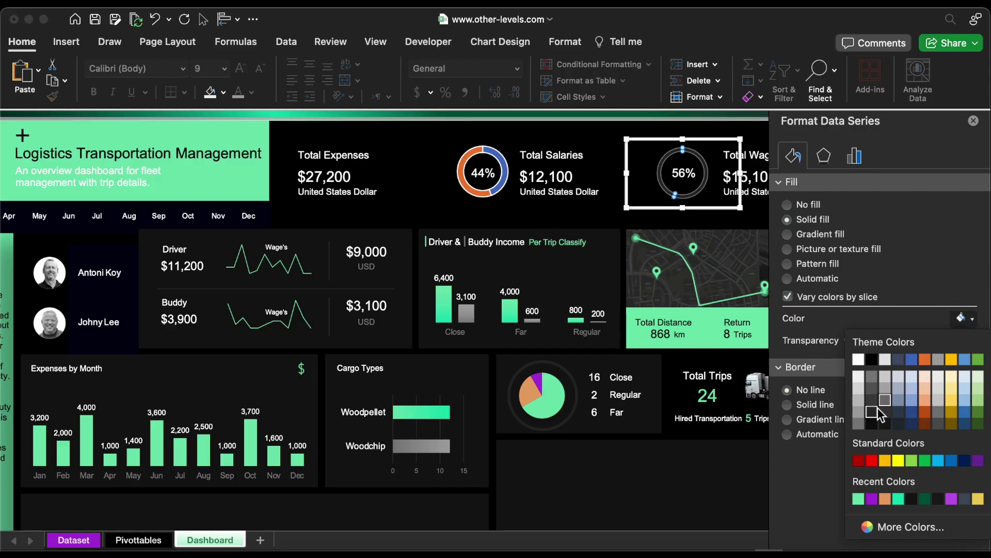
left_click(873, 412)
Fill the larger slice of the 56% doughnut with the recently used light green.
left_click(700, 159)
left_click(962, 319)
left_click(859, 499)
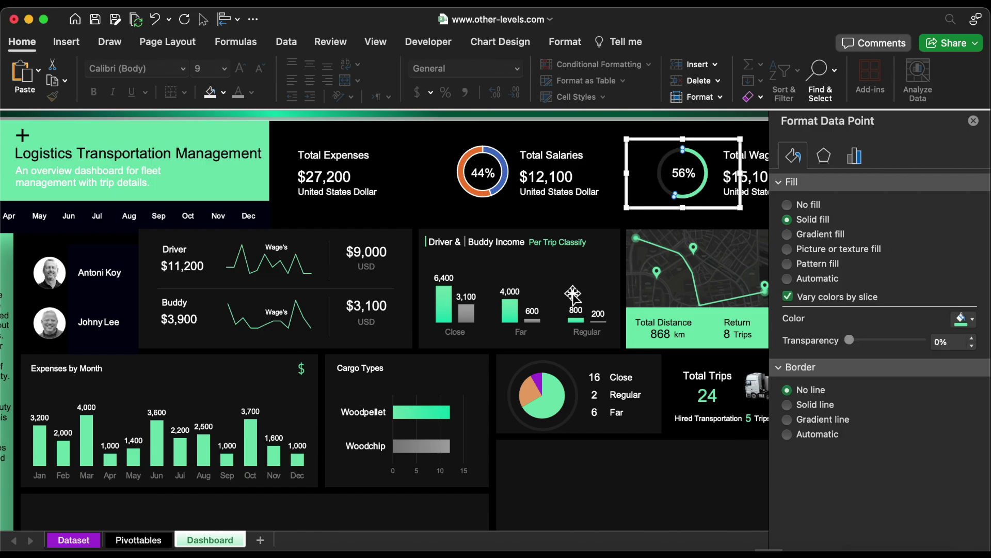
Give the 44% doughnut a borderless light green solid fill and colour its larger slice dark grey.
left_click(499, 190)
left_click(811, 367)
left_click(812, 219)
left_click(470, 165)
left_click(963, 319)
left_click(874, 413)
Set the 44% doughnut's hole size to 86%.
left_click(857, 157)
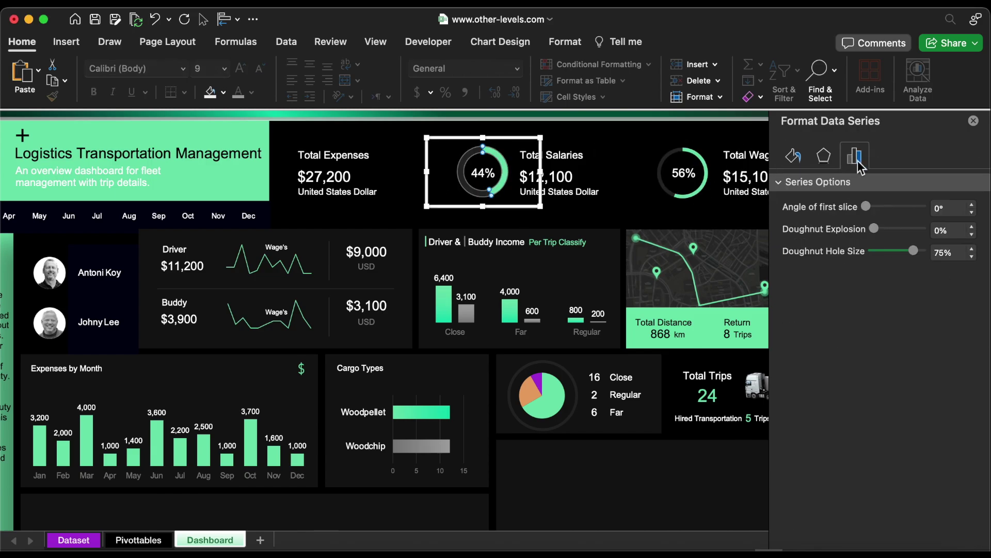
left_click(949, 253)
type("86")
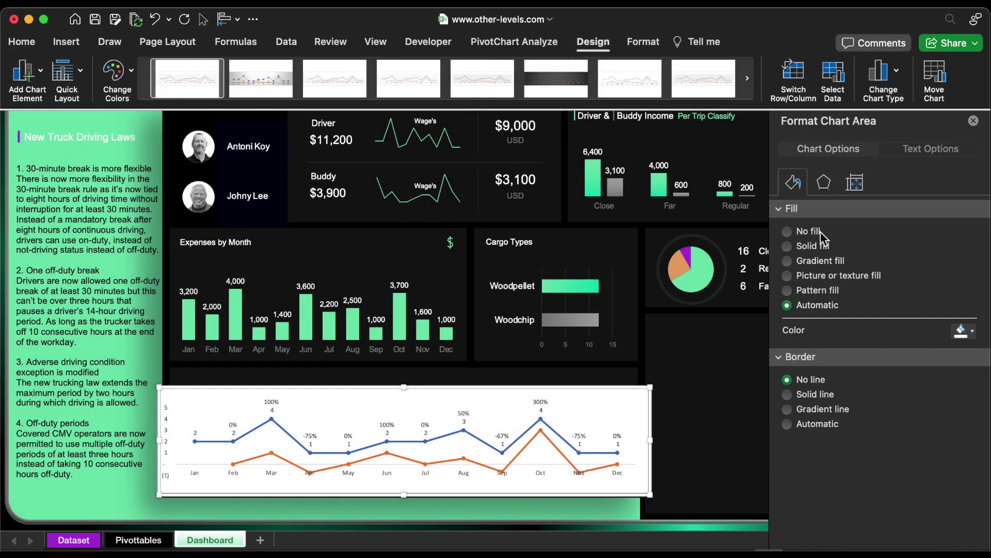
Remove the monthly line chart's background fill and format its data labels in white Arial, size 12.
left_click(787, 232)
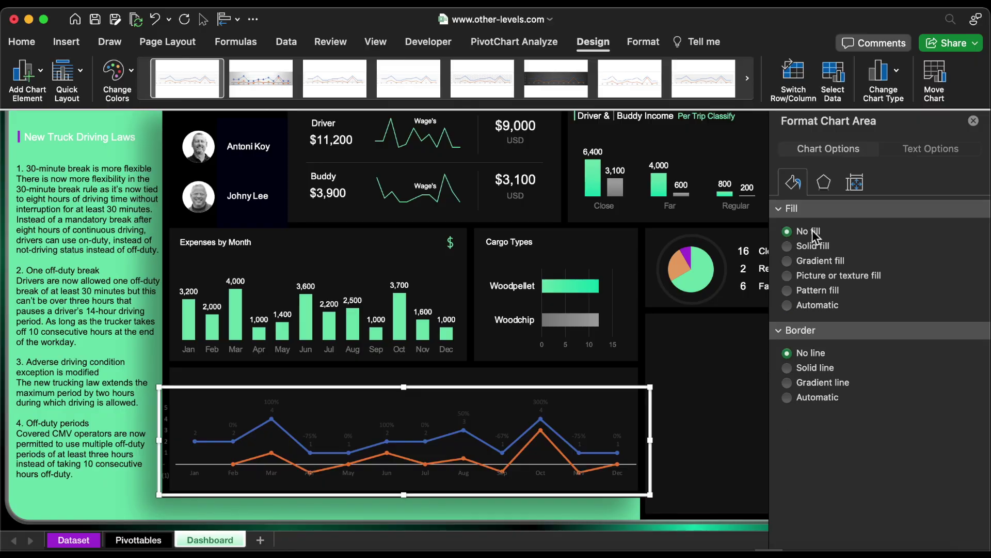
left_click(546, 415)
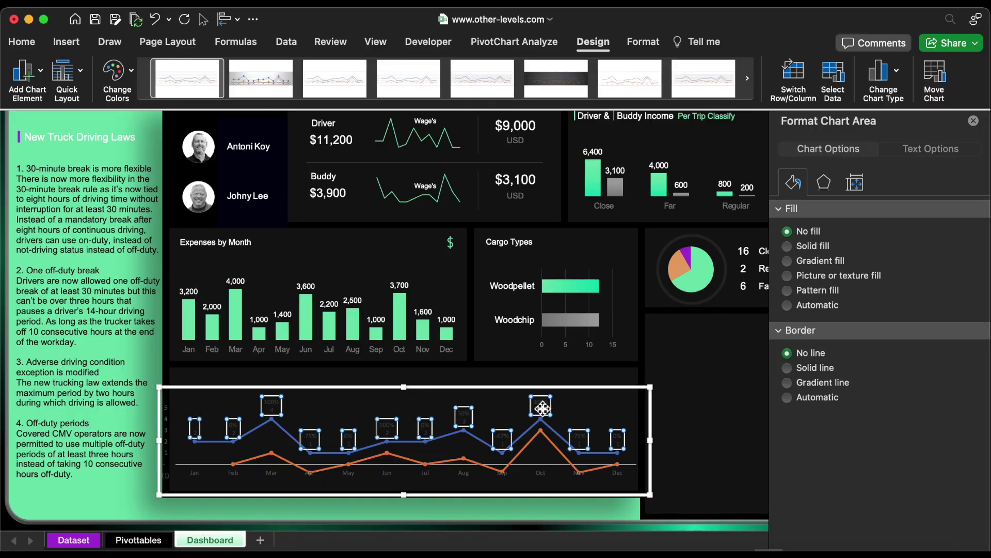
left_click(21, 43)
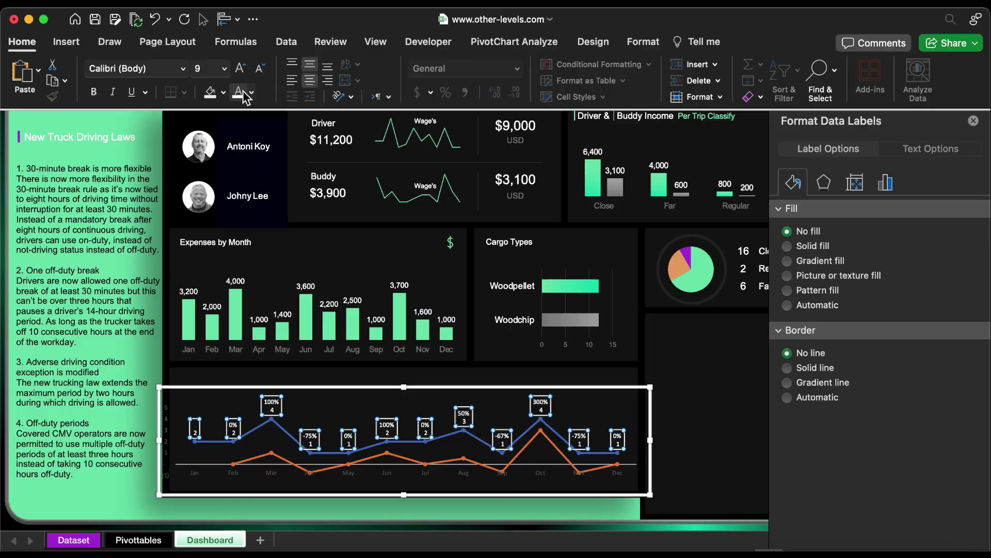
left_click(182, 68)
left_click(152, 197)
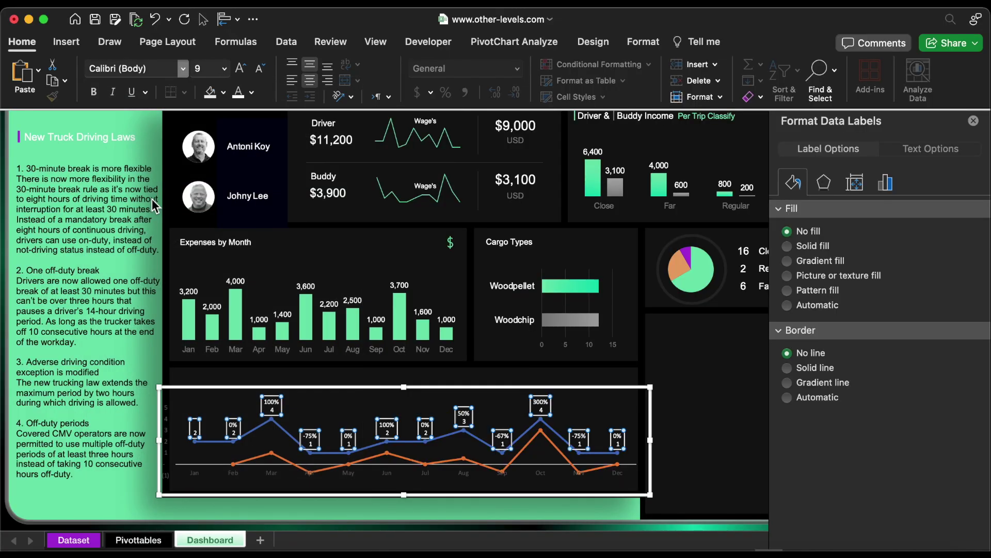
left_click(241, 69)
left_click(241, 69)
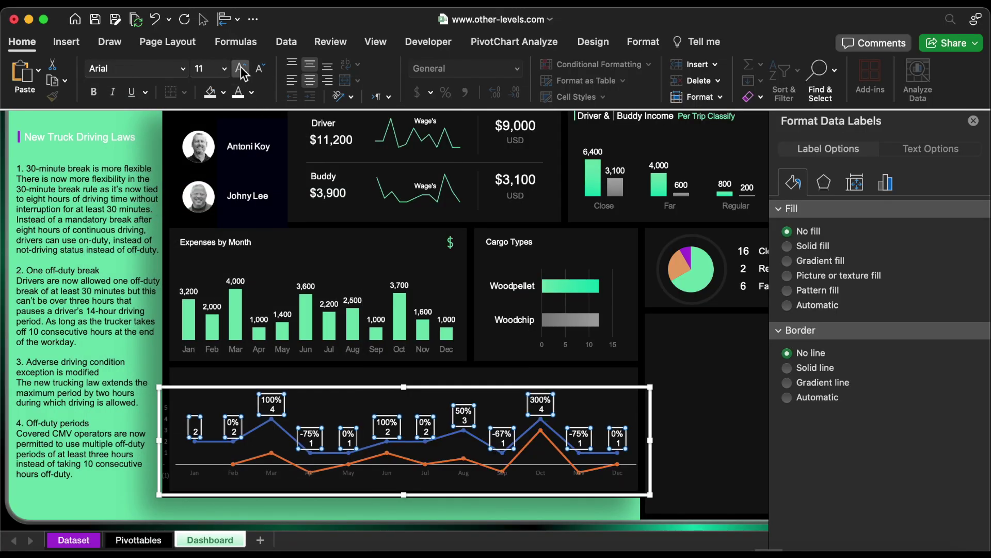
left_click(240, 69)
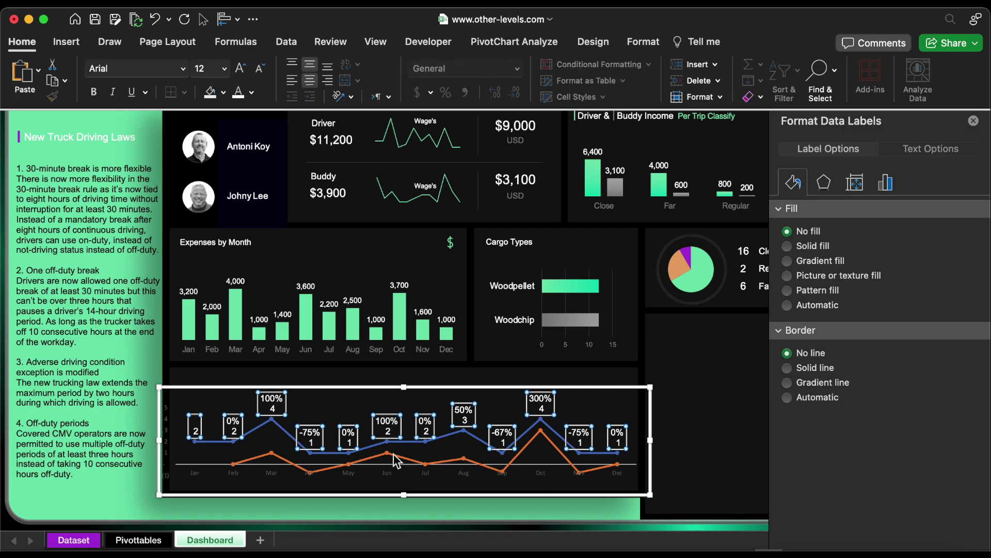
Format the line chart's month axis labels in grey Arial, size 10.5, and remove the axis line.
left_click(391, 476)
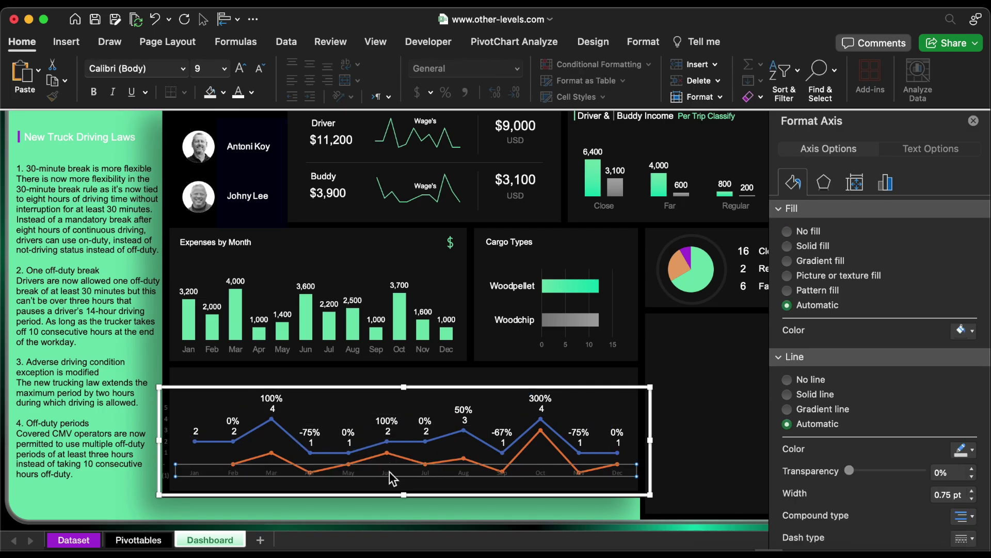
left_click(184, 69)
left_click(150, 197)
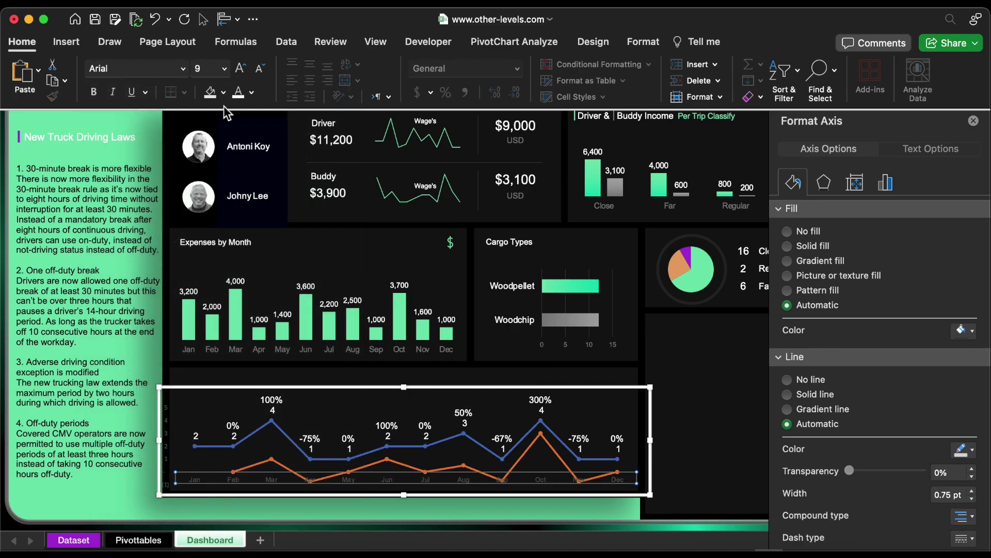
left_click(244, 71)
left_click(244, 70)
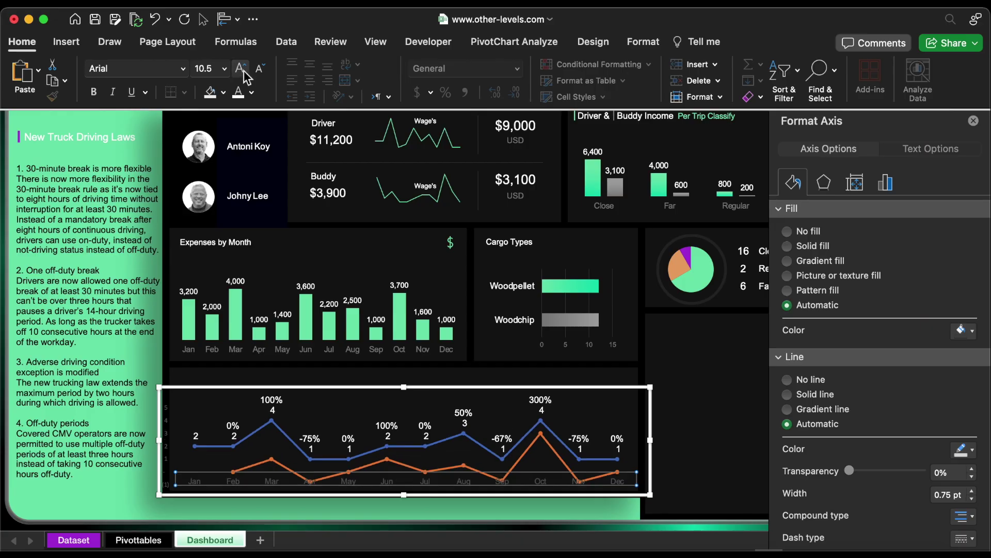
left_click(251, 93)
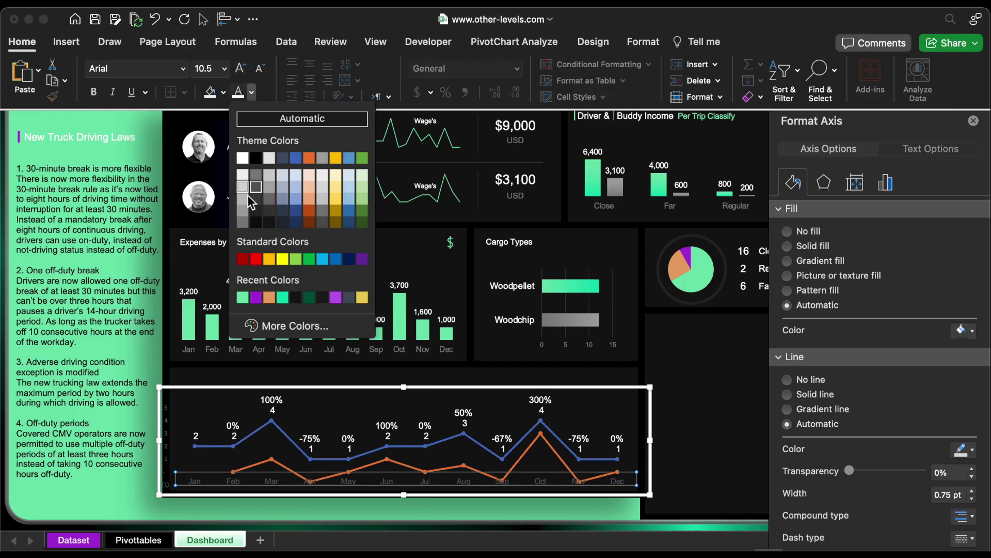
left_click(242, 223)
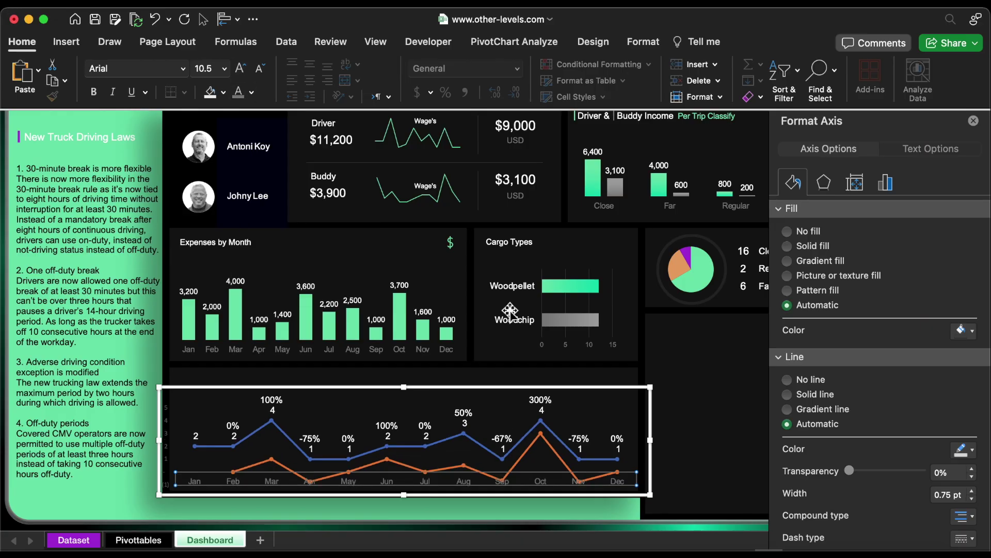
left_click(804, 382)
Hide the orange percentage-change series in the monthly line chart by removing its line and markers.
left_click(553, 449)
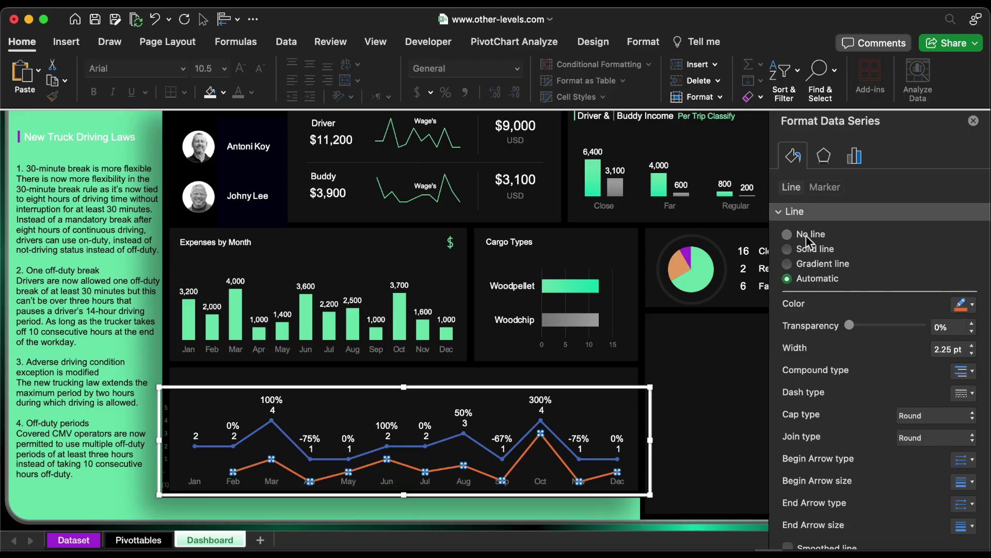
left_click(809, 241)
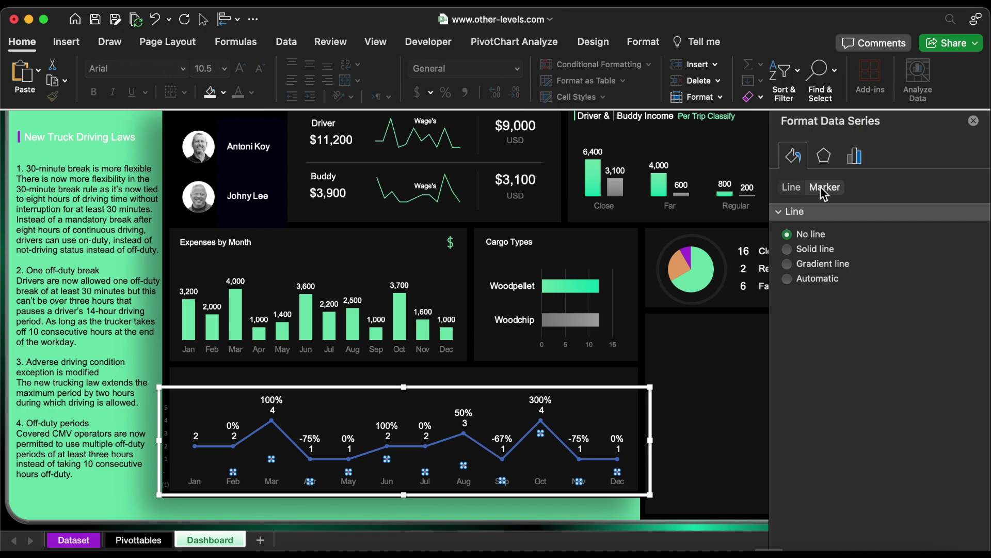
left_click(824, 188)
left_click(798, 212)
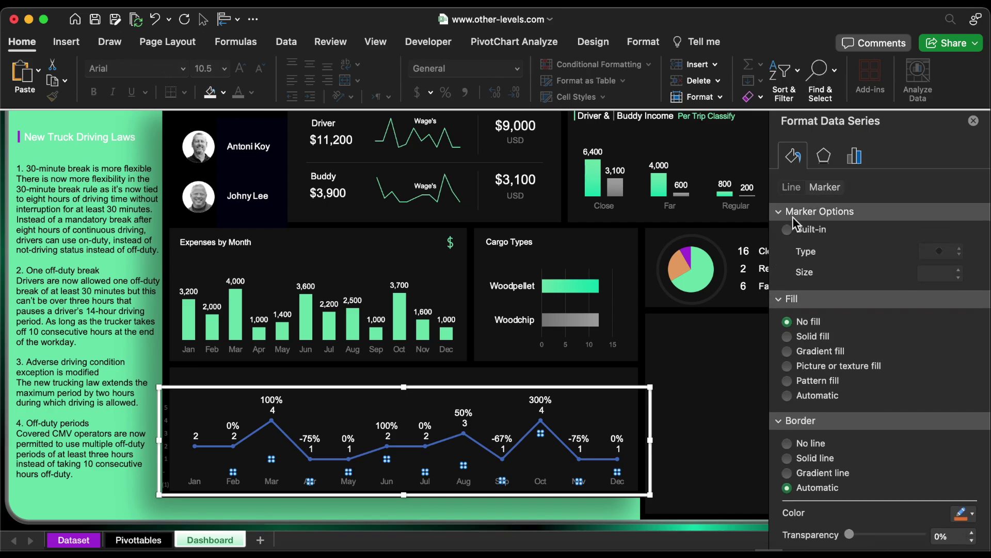
Remove the markers from the blue series in the monthly line chart, thin its line and colour it purple.
left_click(530, 431)
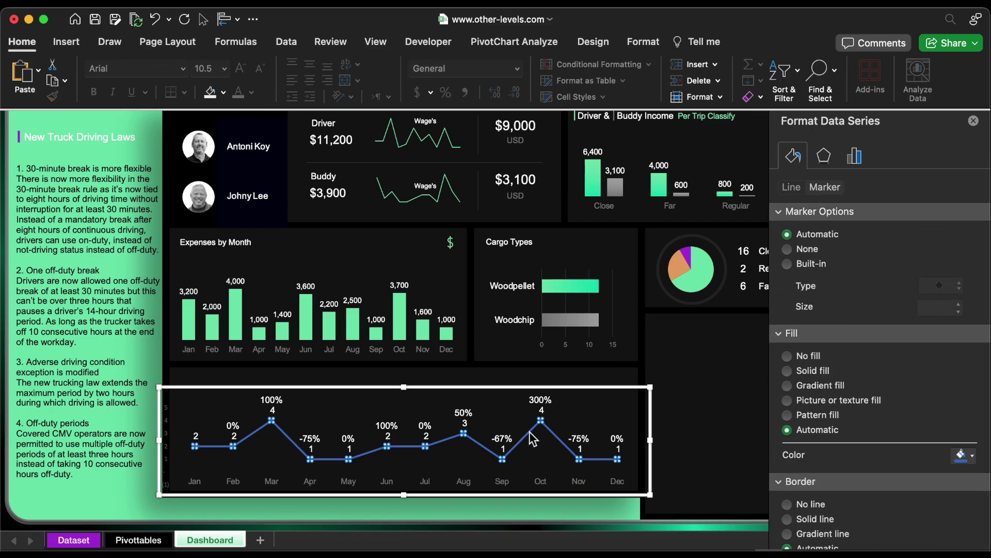
left_click(808, 357)
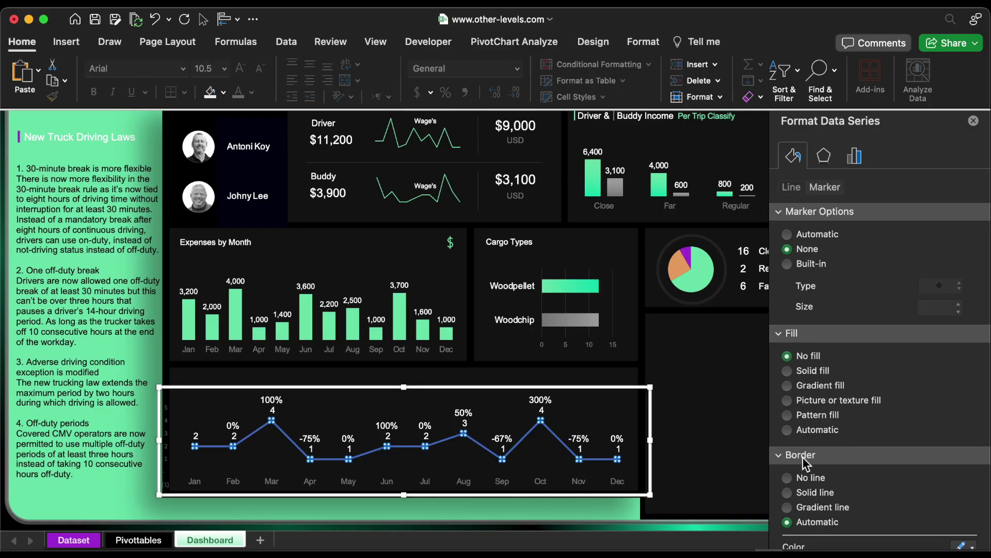
left_click(791, 187)
left_click(974, 357)
left_click(974, 356)
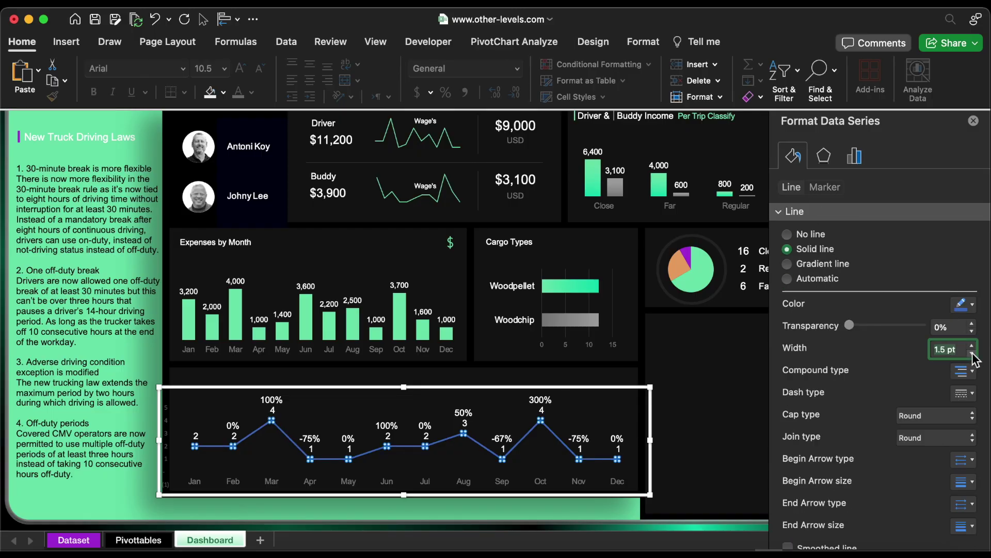
left_click(974, 356)
left_click(964, 305)
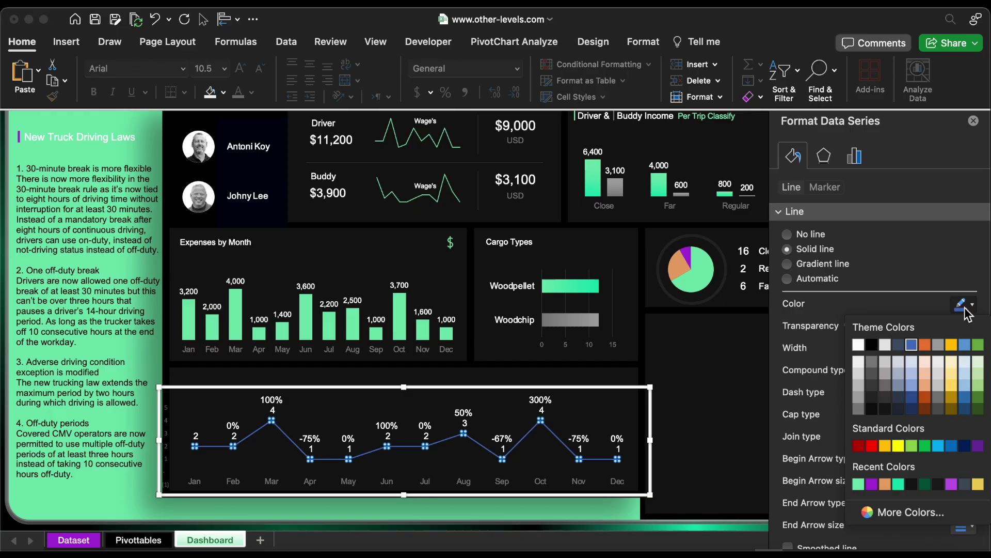
left_click(872, 484)
Duplicate the Expenses by Month title above the line chart and change its text to "Trips by Month".
left_click_drag(229, 241, 197, 382)
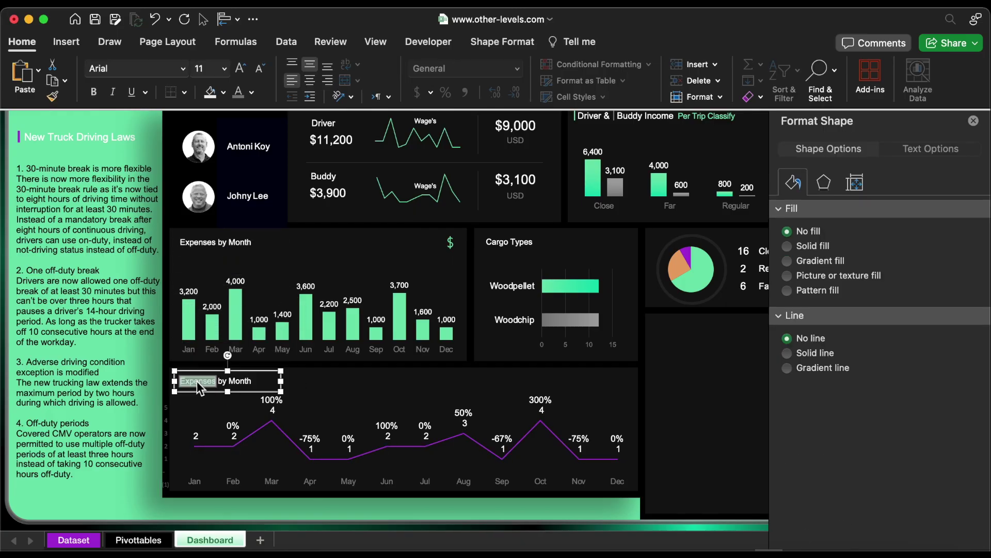
type("ps")
left_click(167, 428)
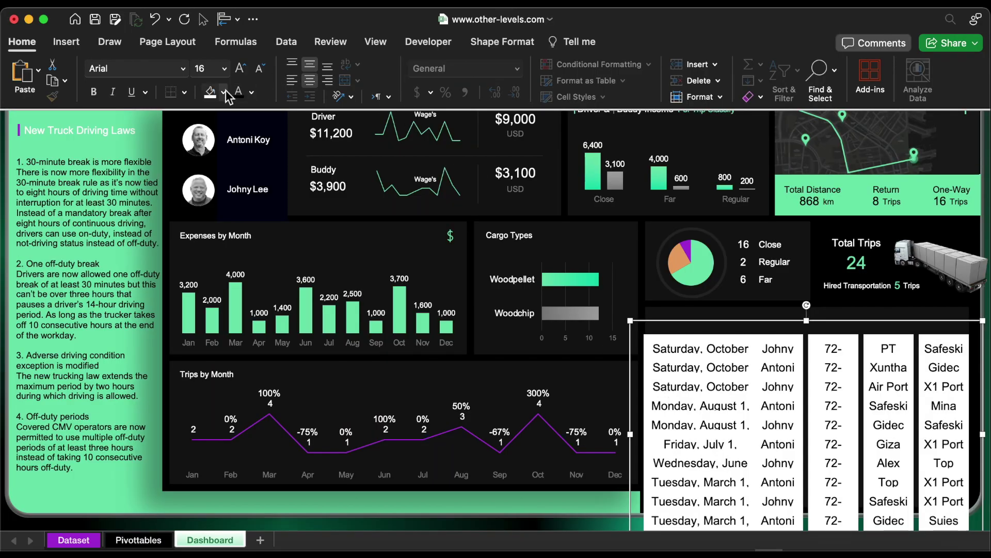
Remove the white fill from the trip record table and set its text to white, size 11.
left_click(252, 92)
left_click(256, 158)
left_click(251, 92)
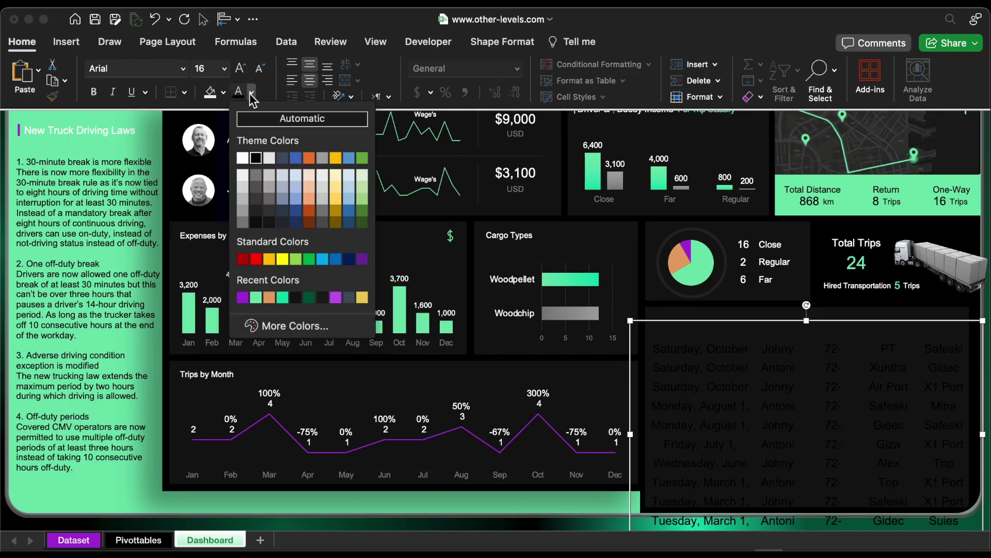
left_click(242, 157)
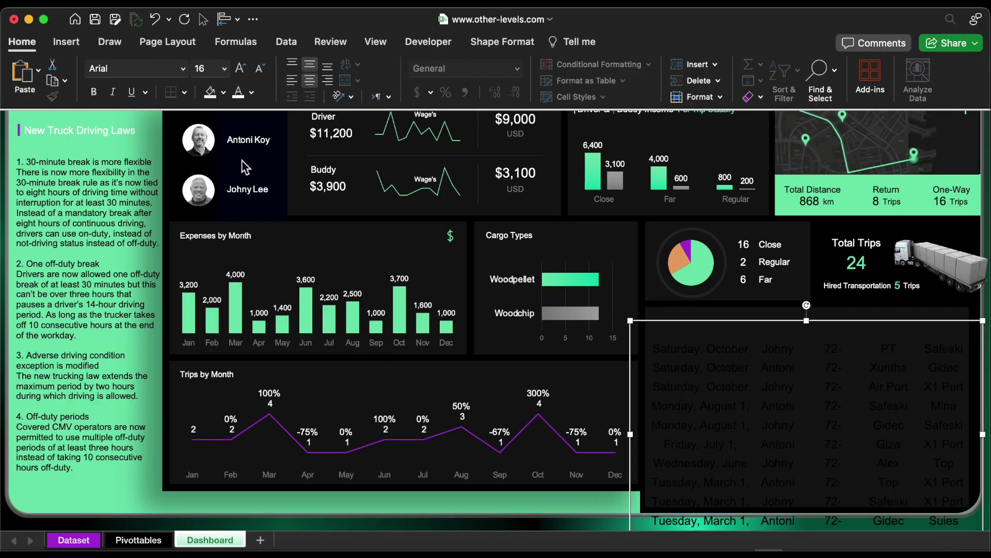
left_click(262, 71)
left_click(262, 71)
left_click(206, 68)
type("14")
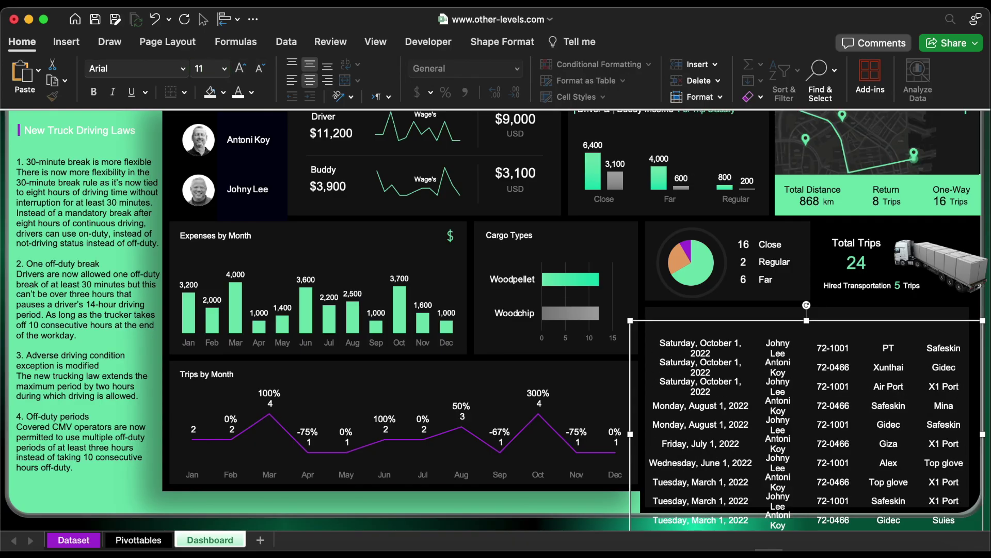
key("Return")
Reduce the trip record table's height to tighten the spacing between its rows.
left_click(502, 42)
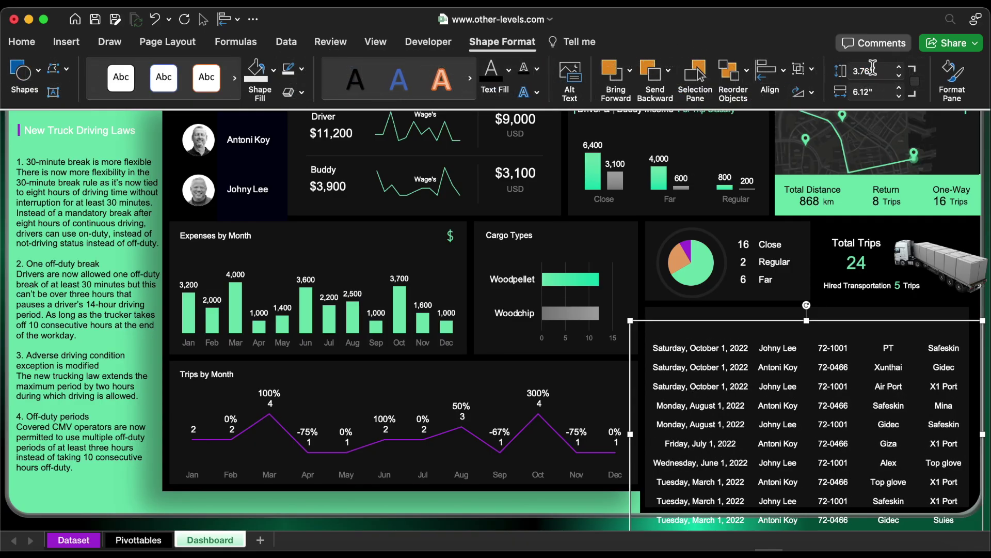
left_click(899, 76)
left_click(900, 75)
left_click(900, 76)
left_click(900, 75)
left_click(900, 76)
Add a copied divider line and the headings The Last Ten Trips, Driver, Truck, From and To above the trip records.
left_click(385, 145)
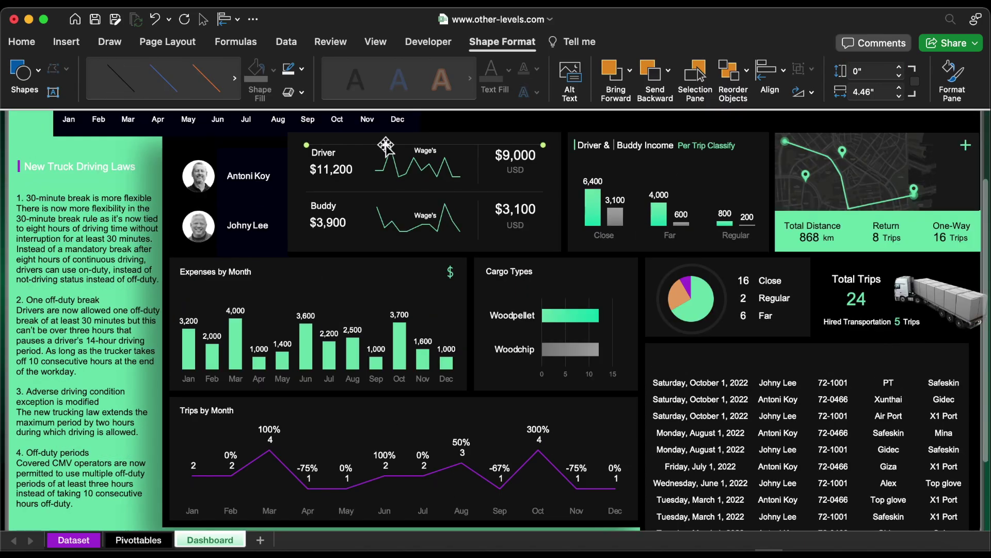
left_click_drag(653, 315, 748, 368)
left_click_drag(892, 369, 964, 373)
left_click(833, 385, "shift")
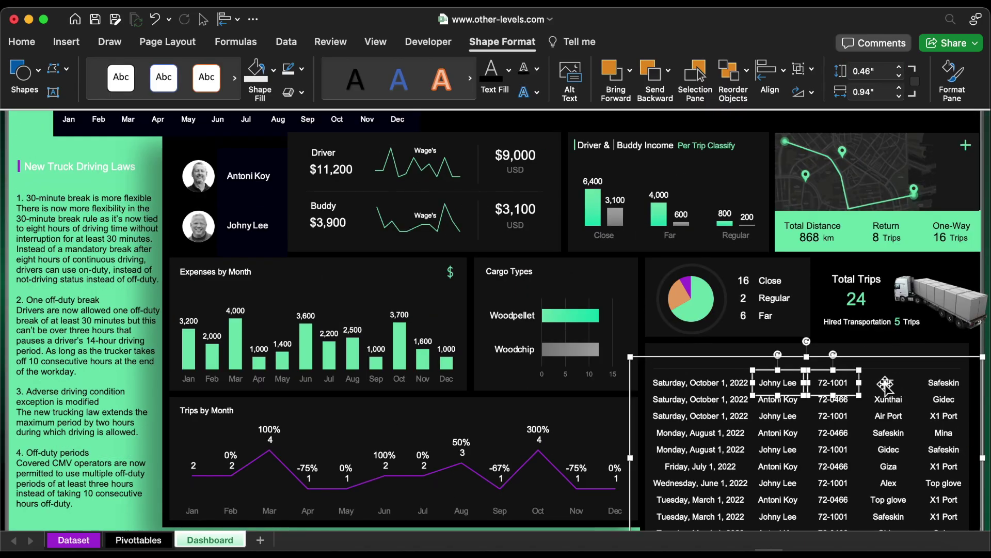
left_click(886, 385, "shift")
left_click(944, 386, "shift")
left_click_drag(944, 385, 943, 361)
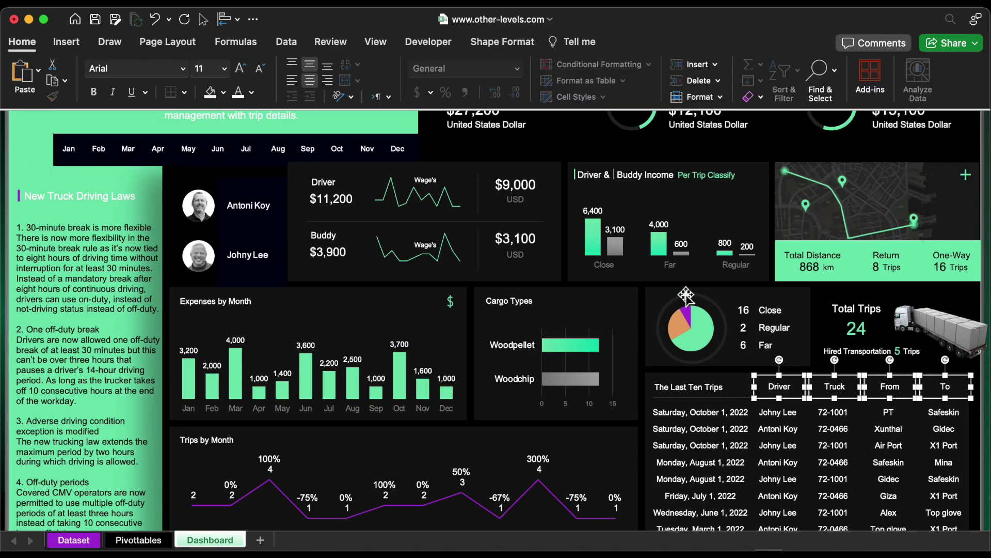
Colour the Driver, Truck, From and To headings grey and The Last Ten Trips title light green.
left_click(251, 93)
left_click(243, 223)
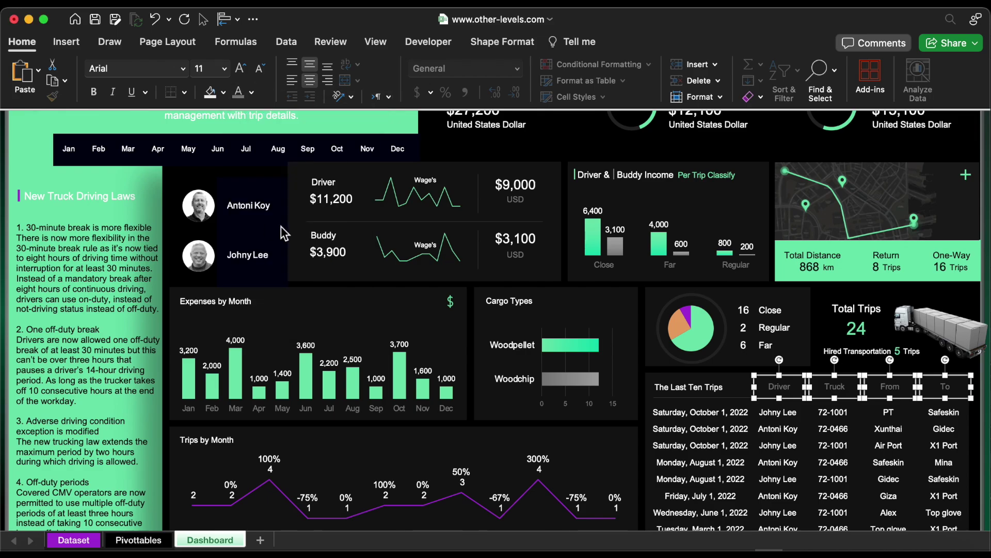
left_click(652, 380)
left_click(253, 93)
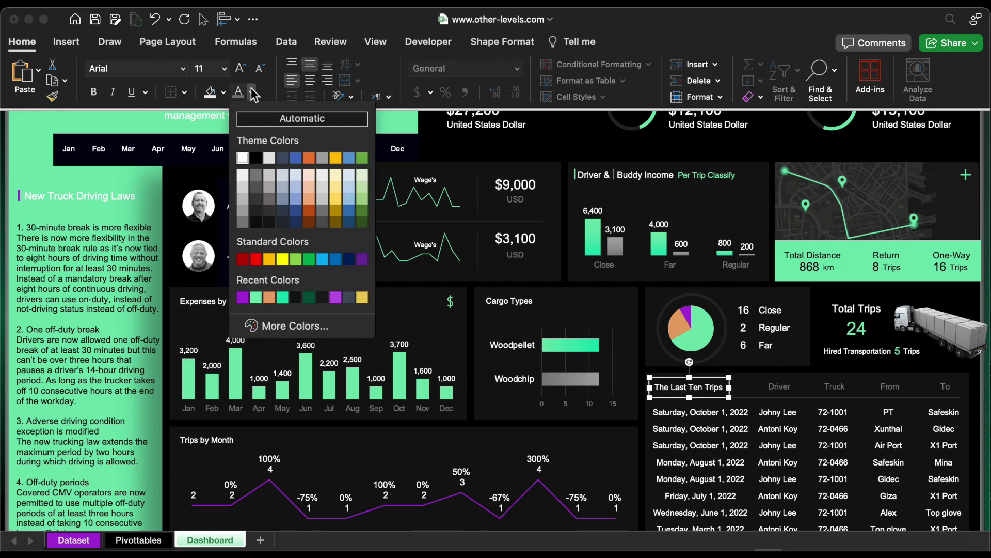
left_click(255, 298)
Insert a small arrow icon beside The Last Ten Trips and hyperlink it to the Dataset sheet with the ScreenTip "Go to Data".
left_click(66, 41)
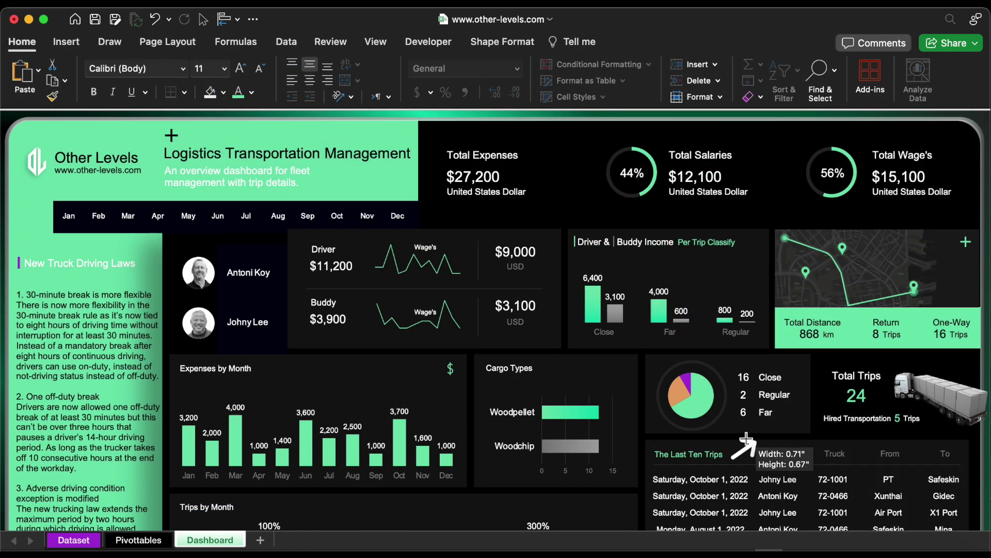
left_click_drag(749, 442, 739, 455)
right_click(733, 454)
left_click(779, 308)
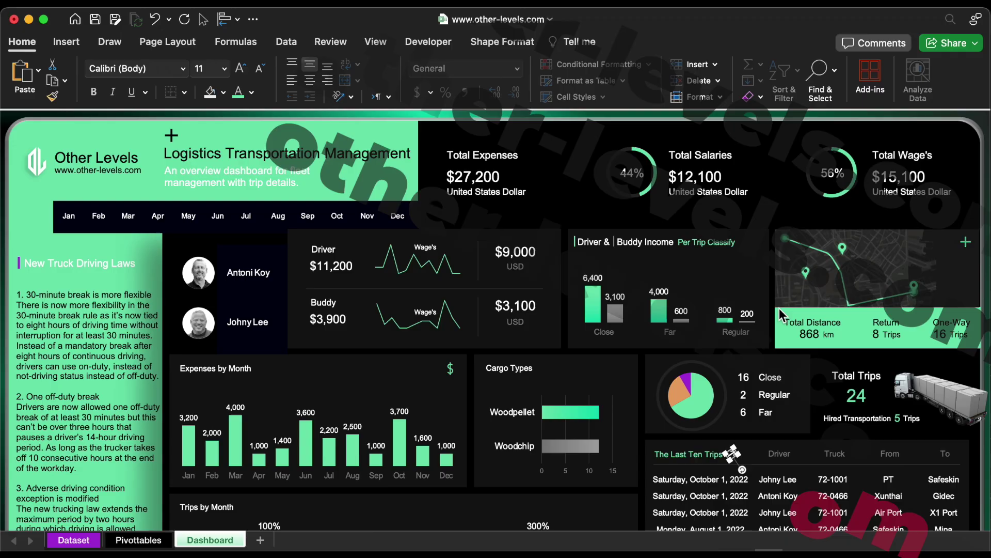
left_click(454, 242)
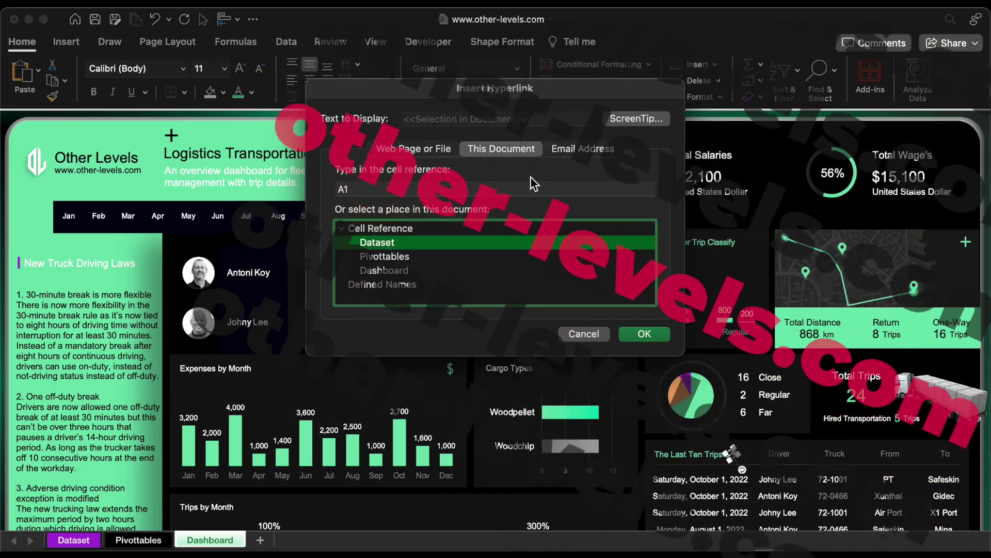
left_click(634, 119)
type("Go to Dataset")
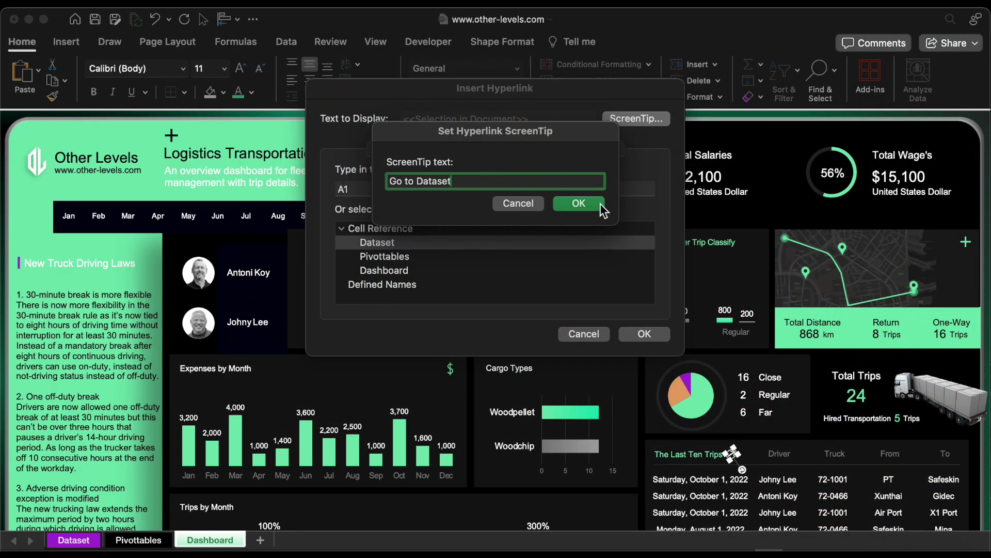
left_click(600, 203)
left_click(639, 333)
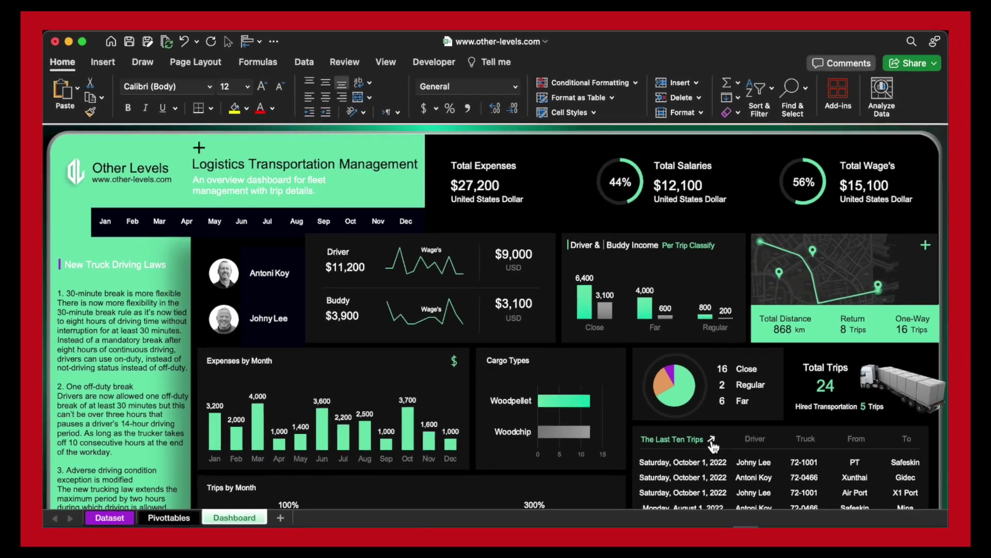
Test the arrow icon's link to the Dataset sheet and return to the Dashboard sheet.
left_click(712, 440)
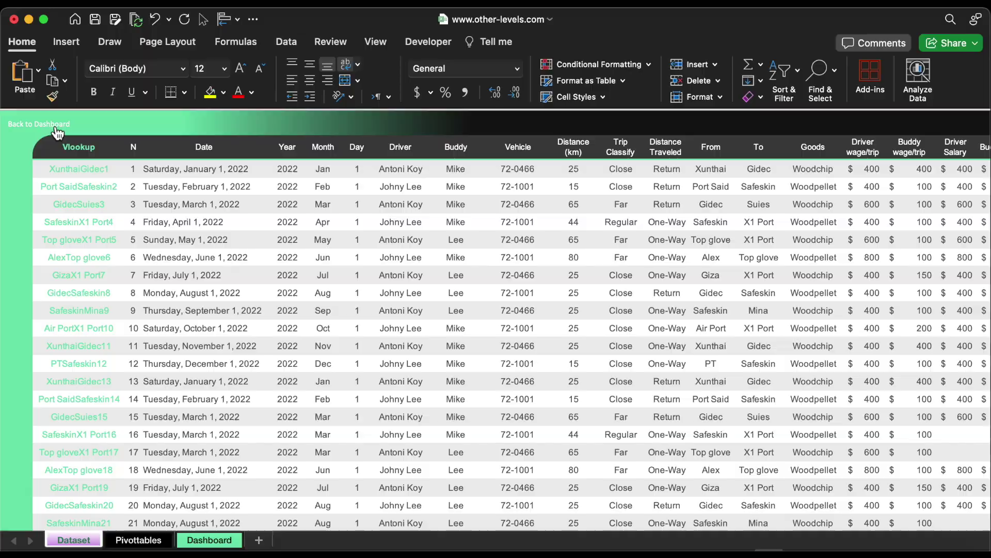
left_click(56, 129)
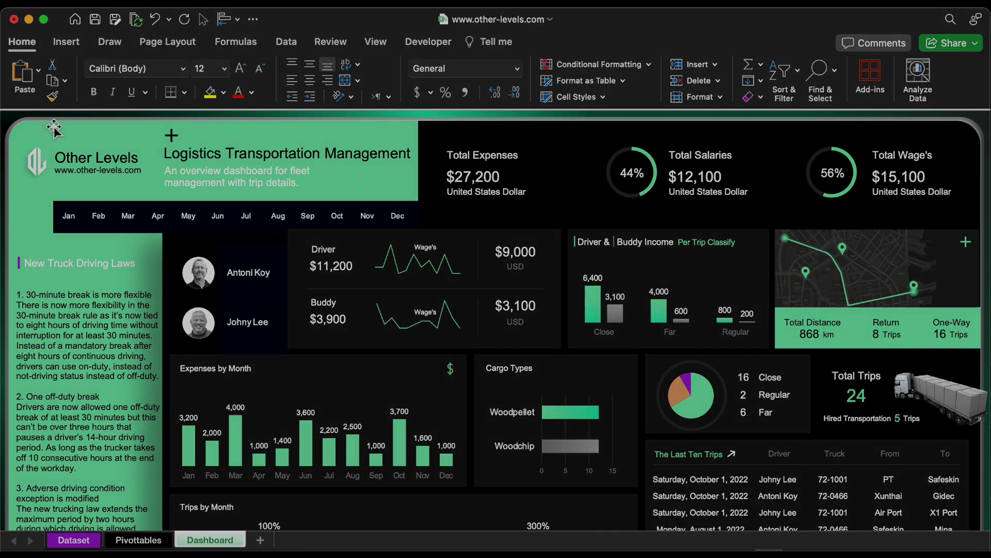